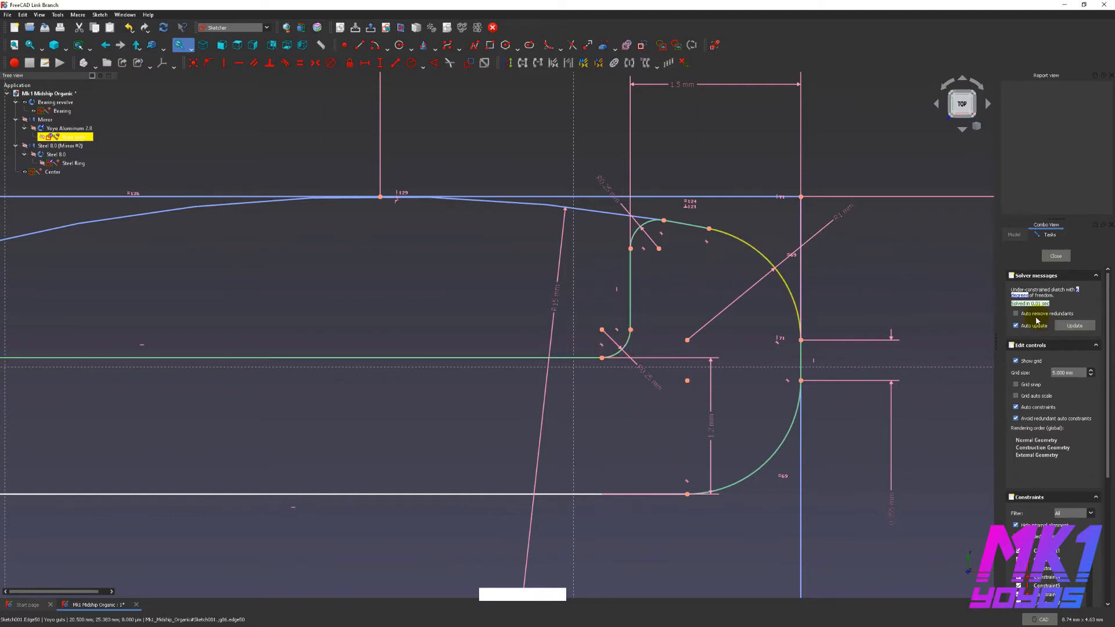
Close the yoyo guts sketch and open the Steel Ring sketch for editing at its outer lower corner.
left_click(1056, 255)
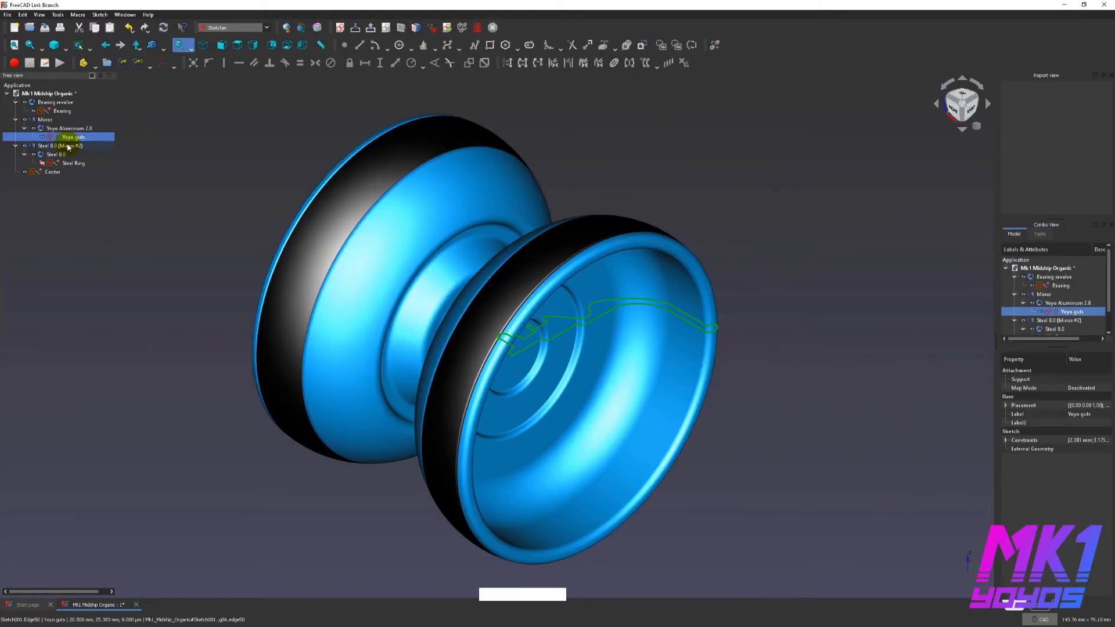
left_click(47, 164)
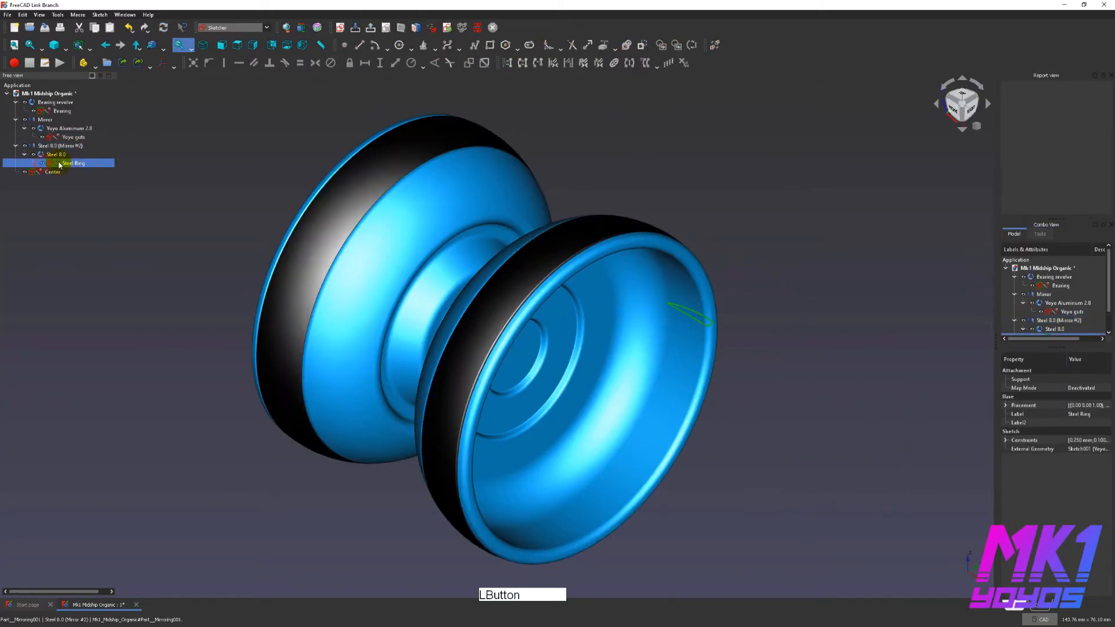
double_click(67, 167)
scroll(585, 228, "up", 5)
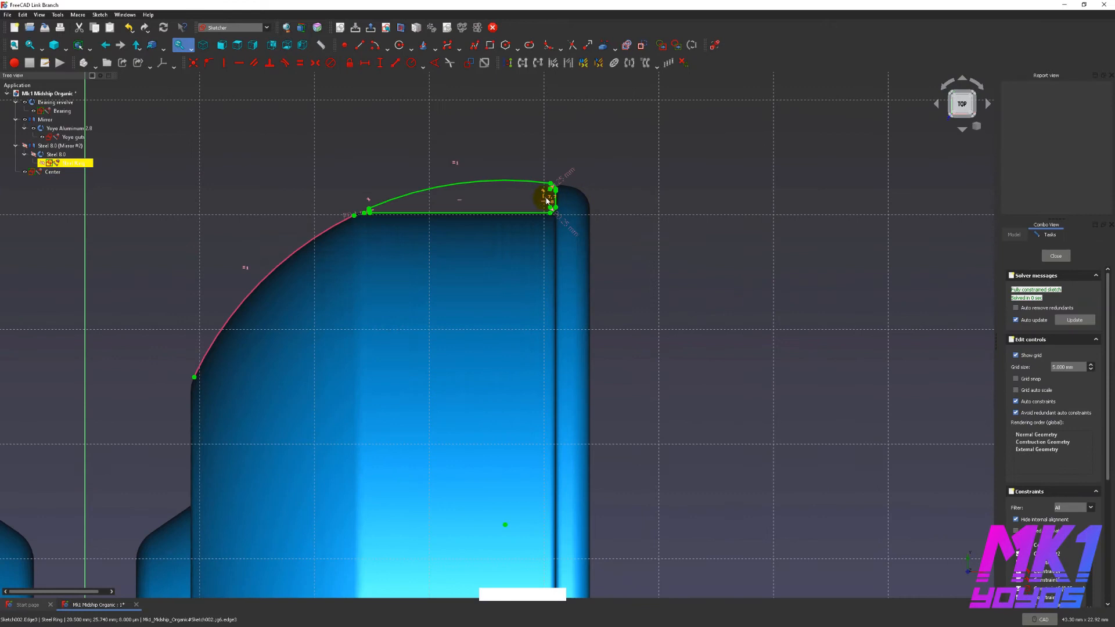
scroll(518, 214, "up", 5)
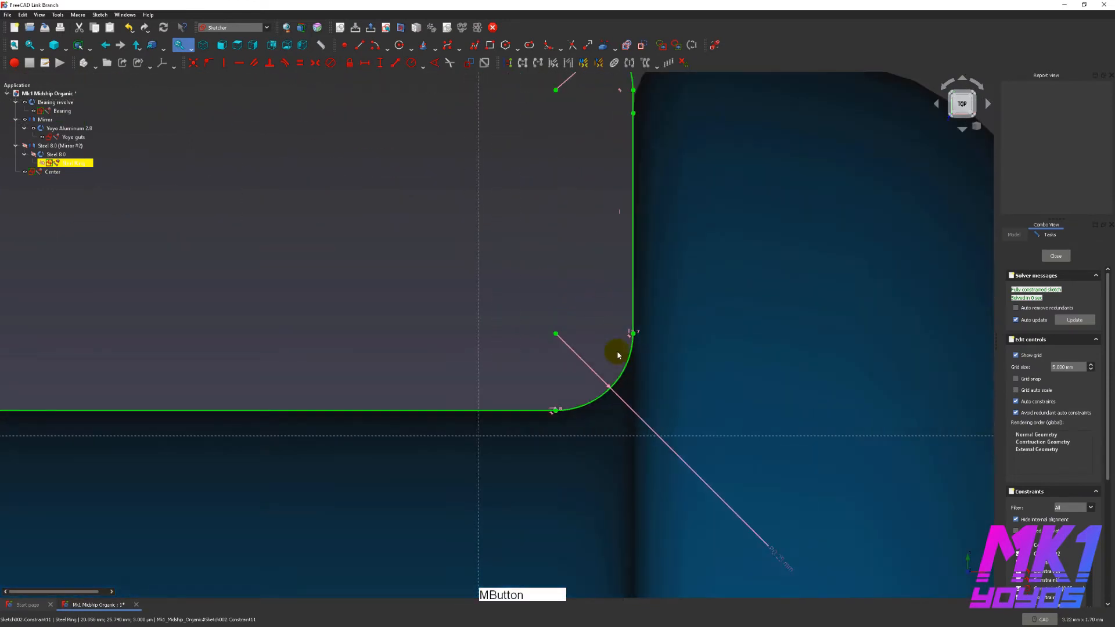
Delete the fillet arc at the ring profile's outer lower corner and bridge its endpoints with a straight line.
left_click(626, 374)
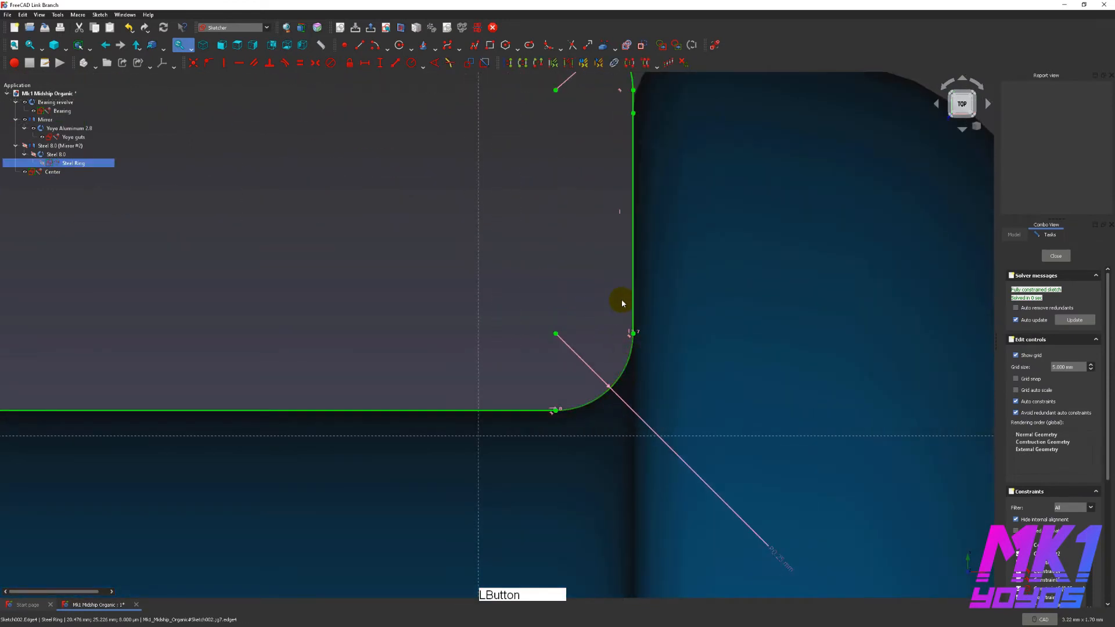
key("Delete")
left_click(359, 45)
left_click(633, 335)
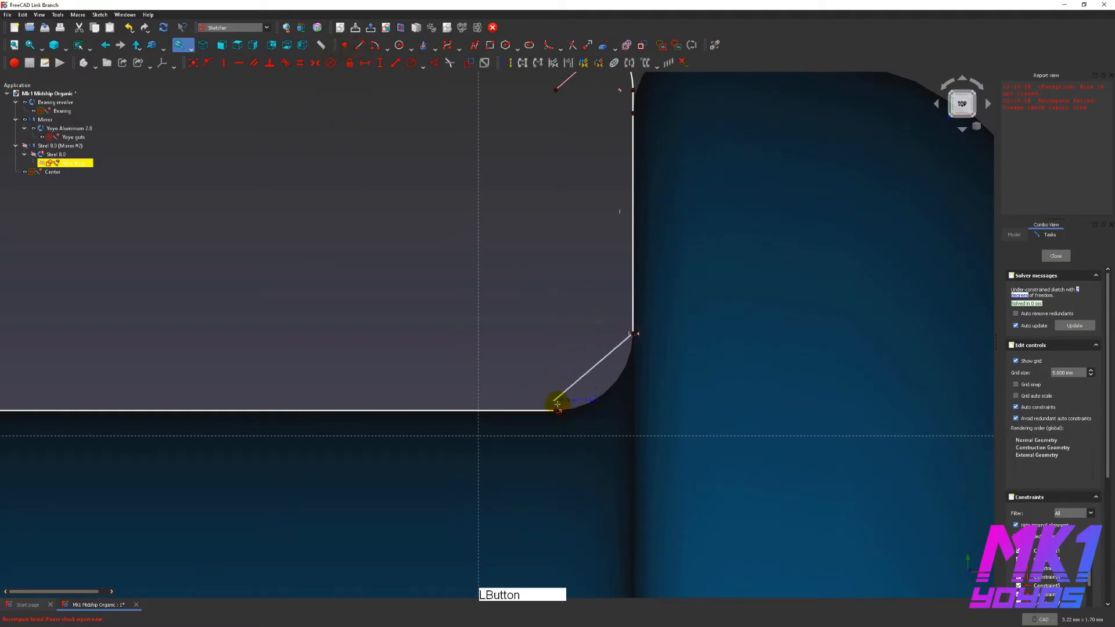
left_click(557, 411)
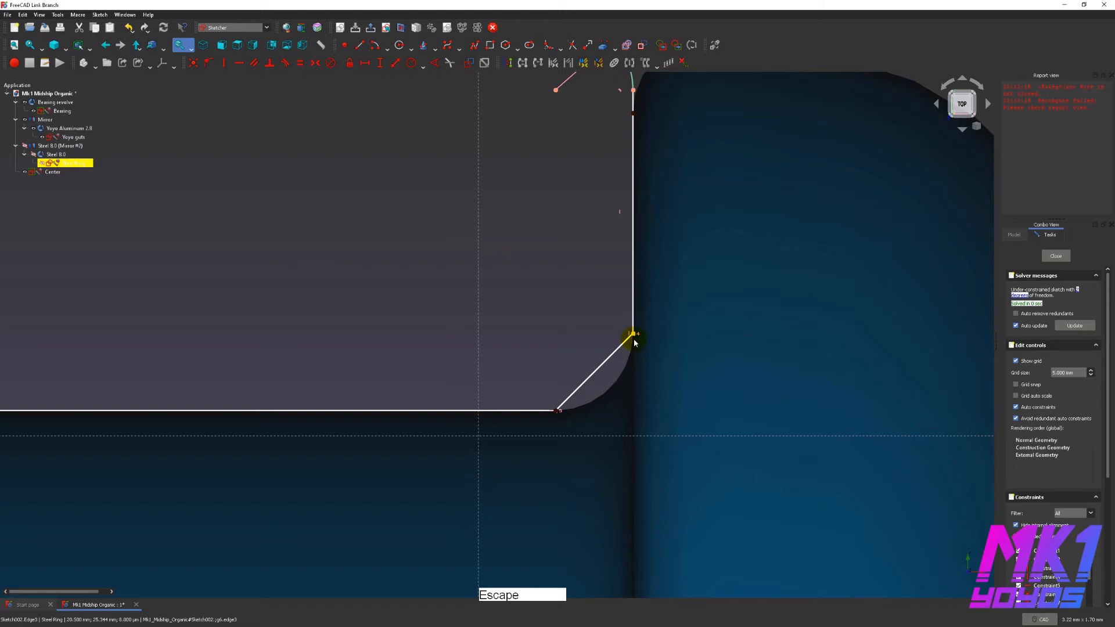
right_click(609, 327)
Enlarge the corner chamfer by moving its two endpoints farther along the bottom edge and the vertical edge.
left_click_drag(637, 339, 633, 325)
left_click_drag(557, 411, 527, 410)
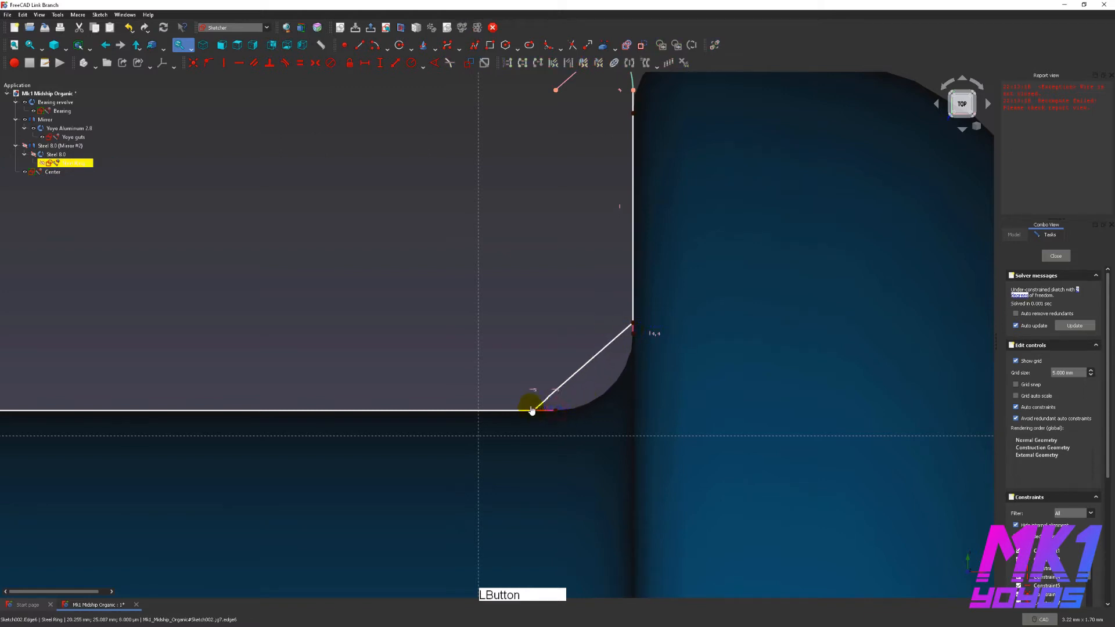
left_click_drag(633, 326, 612, 311)
Constrain the angle between the chamfer line and the ring's bottom edge to 135°.
left_click(600, 346)
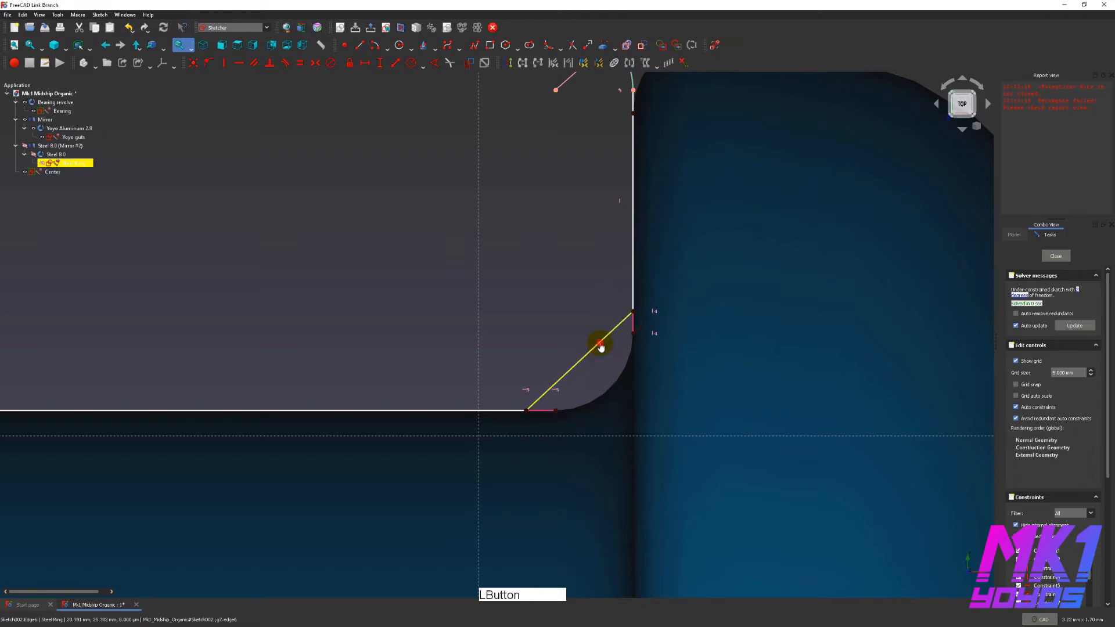
left_click(468, 412)
type("a")
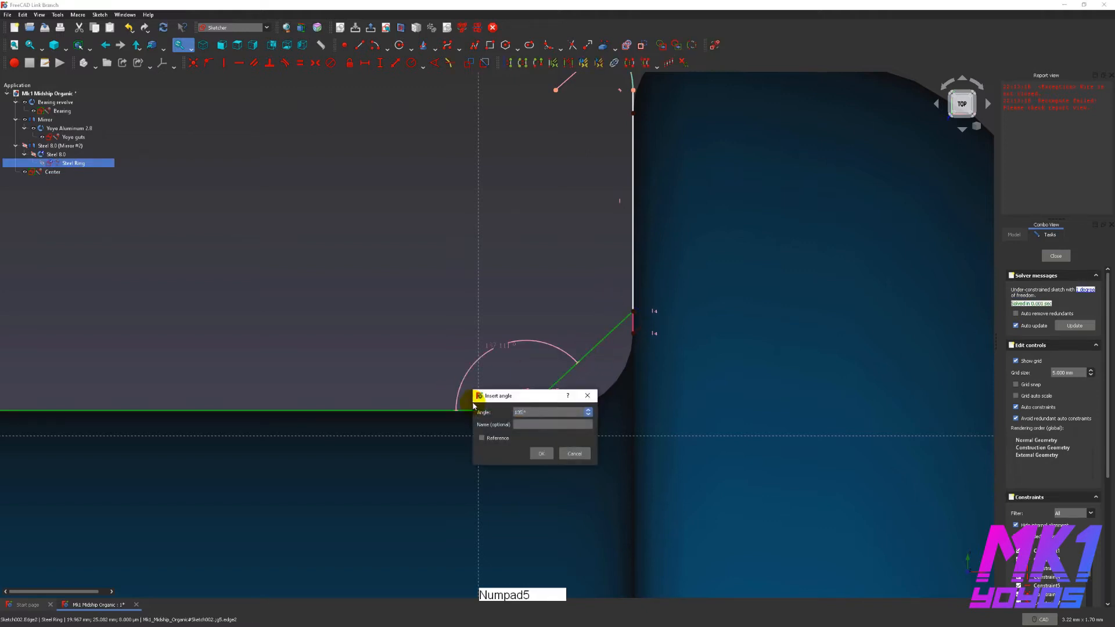
type("135")
key("KP_Enter")
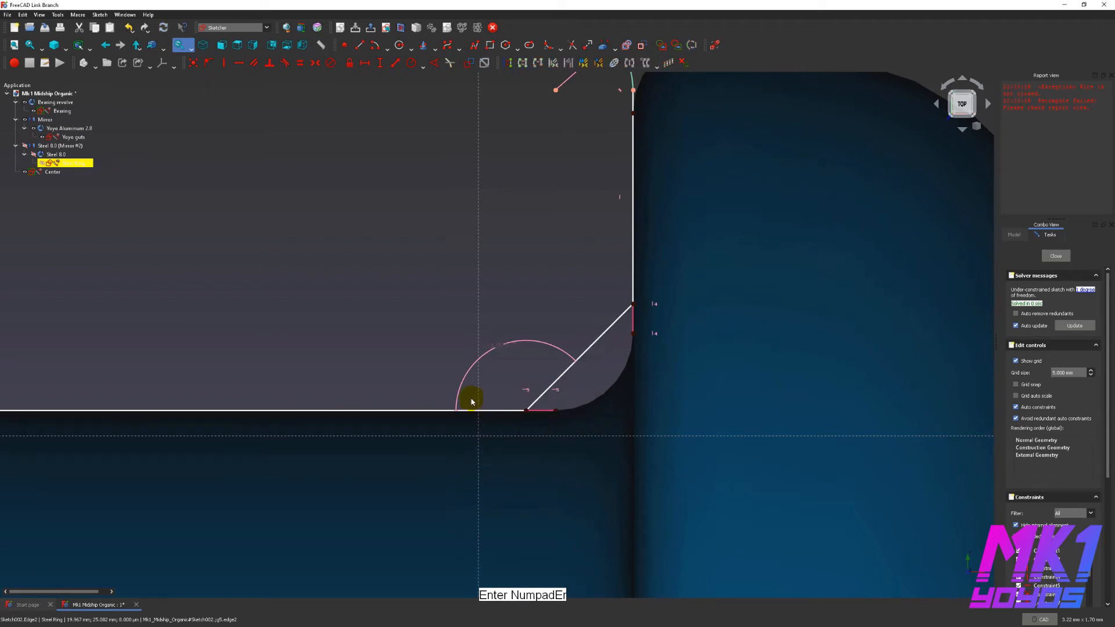
Constrain the chamfer line's length to 0.5 mm.
left_click(552, 384)
key("shift+d")
type("0.5")
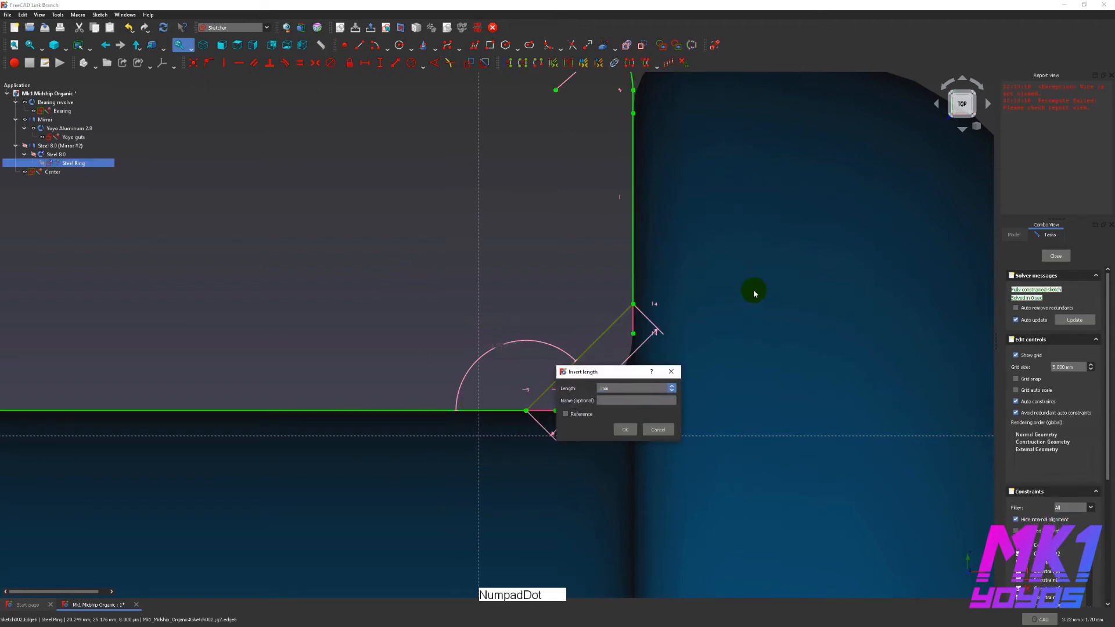
key("KP_Enter")
Close the Steel Ring sketch and clear the messages from the report view.
scroll(559, 253, "down", 3)
mouse_move(480, 242)
middle_mouse_down()
mouse_move(493, 275)
mouse_move(616, 289)
middle_mouse_up()
scroll(615, 288, "down", 3)
mouse_move(540, 282)
middle_mouse_down()
mouse_move(786, 274)
mouse_move(443, 241)
mouse_move(603, 265)
middle_mouse_up()
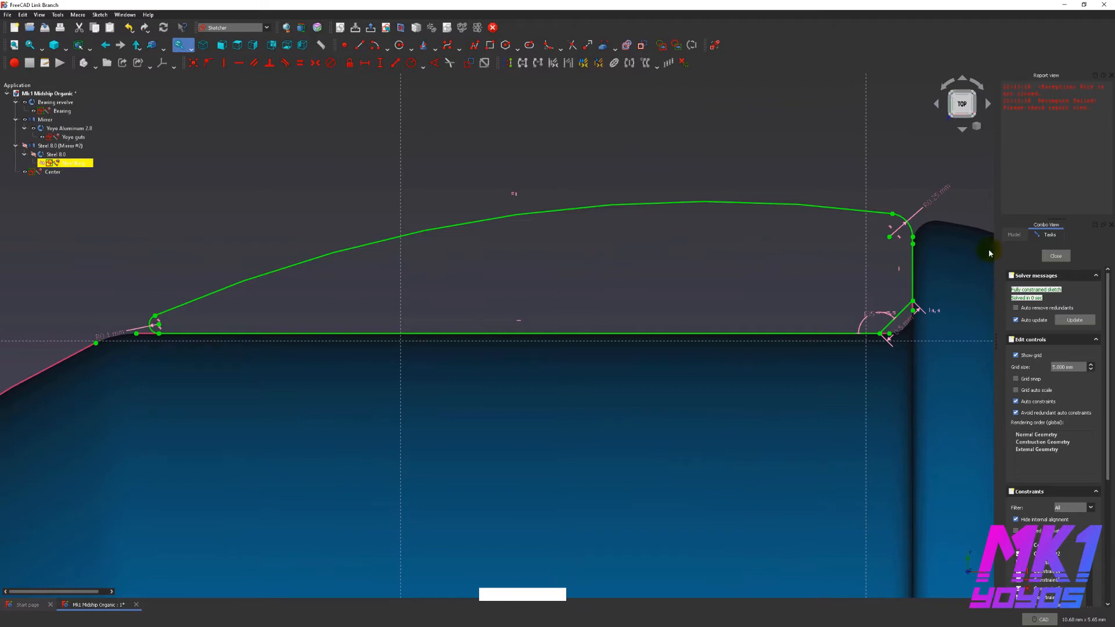
left_click(1065, 256)
left_click(783, 216)
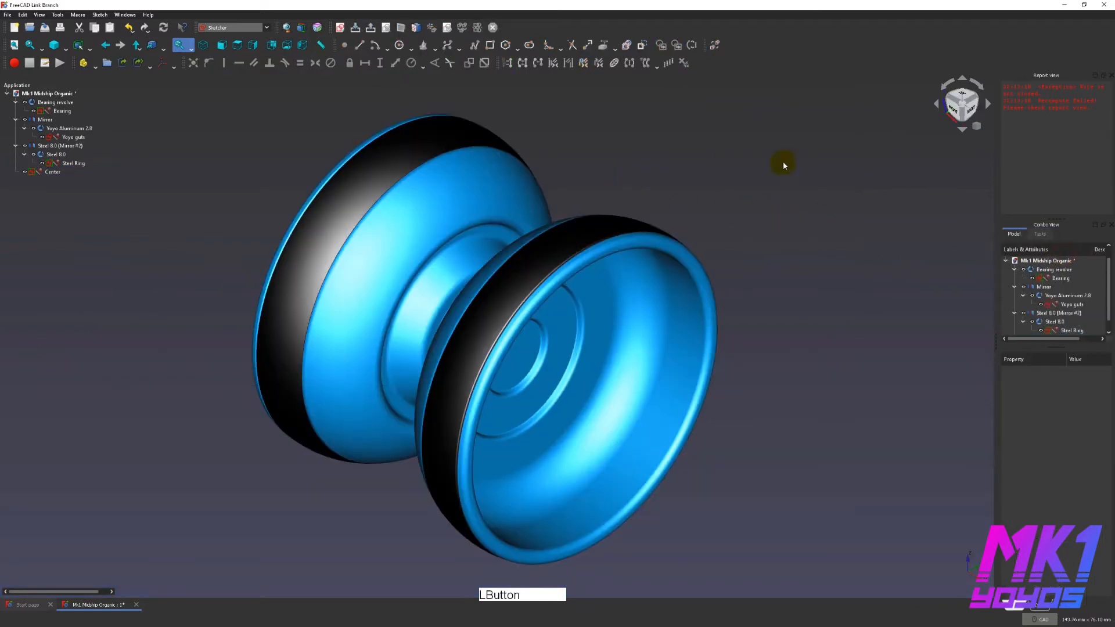
right_click(1050, 122)
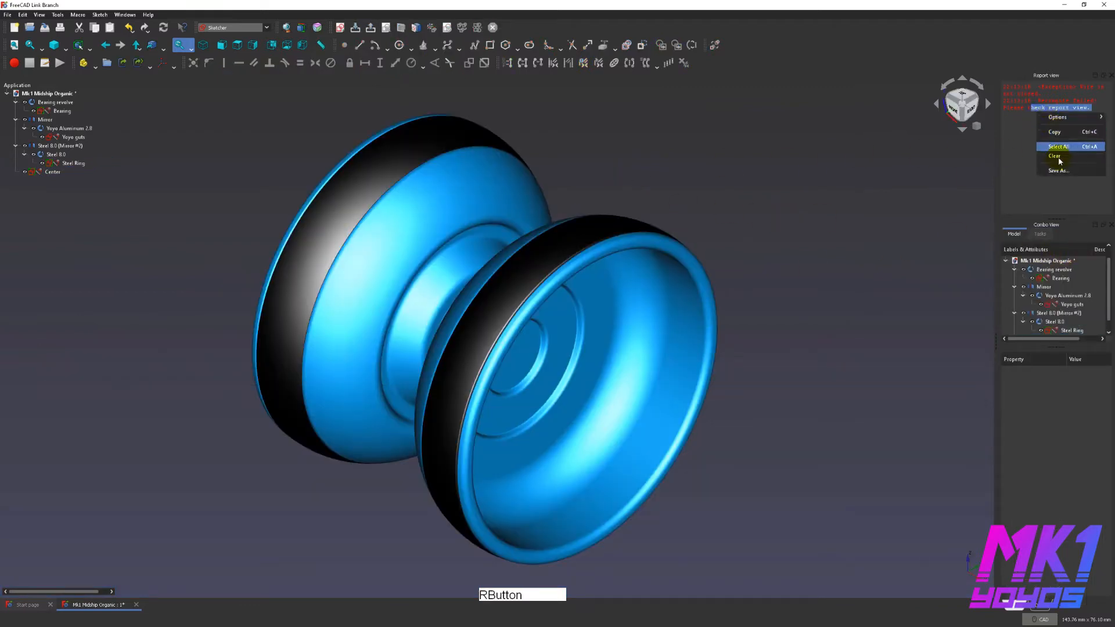
left_click(1061, 160)
Calculate the yoyo's mass and moment of inertia, widen the report view and highlight the assembled yoyo figures.
left_click(317, 27)
left_click_drag(996, 151, 874, 151)
left_click_drag(947, 187, 895, 171)
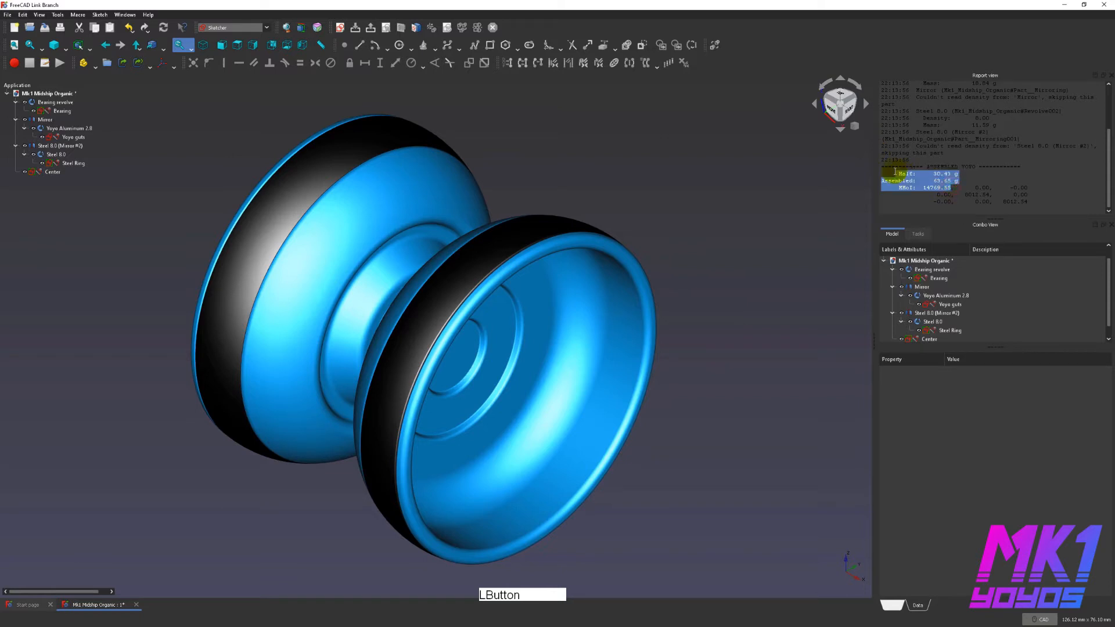
left_click(18, 201)
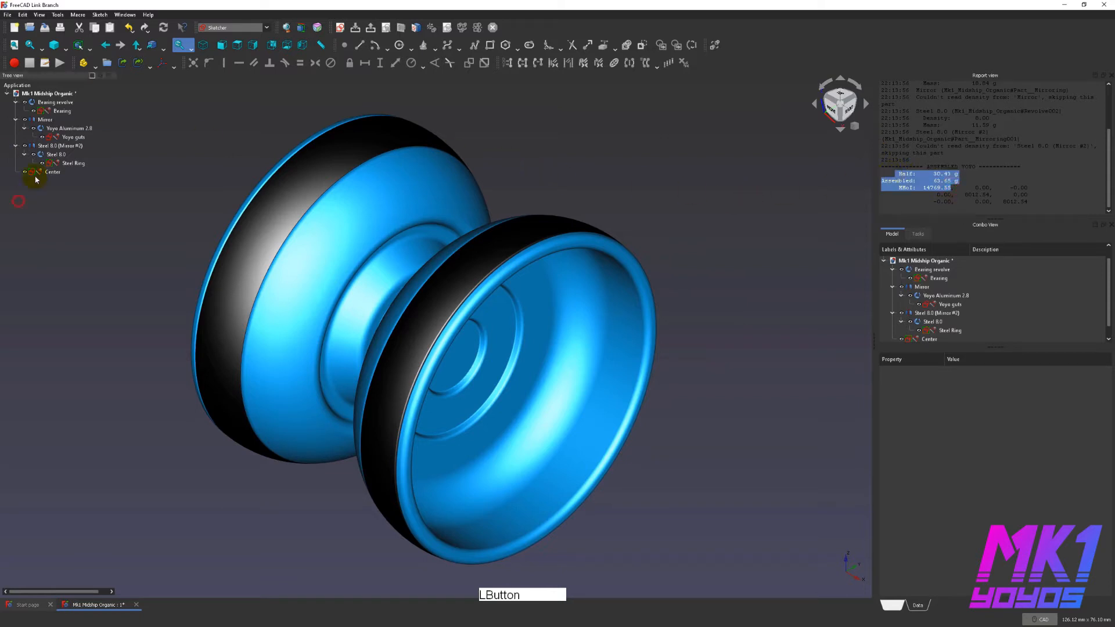
Open the yoyo guts sketch for editing and hide all of its constraints around the bearing seat.
double_click(69, 138)
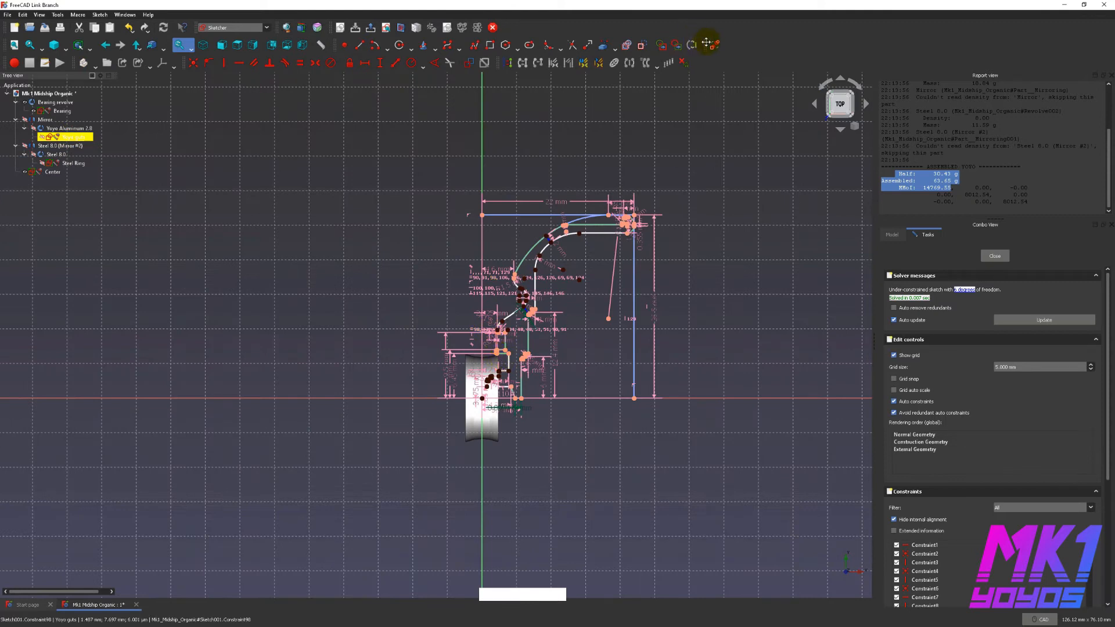
left_click(707, 45)
scroll(488, 395, "up", 3)
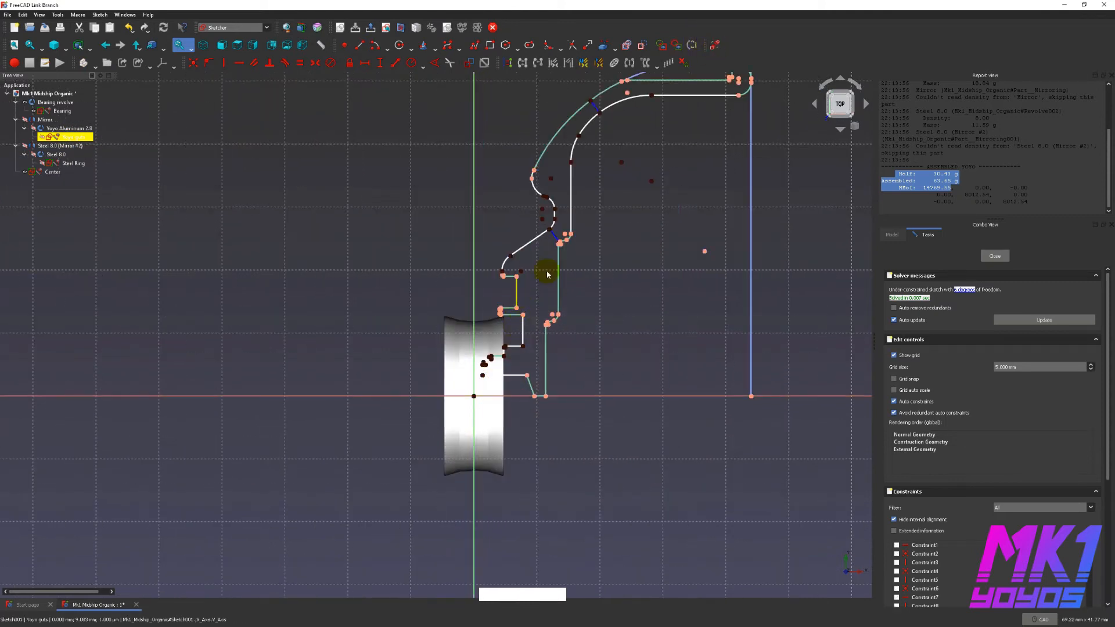
scroll(612, 128, "up", 3)
mouse_move(582, 240)
middle_mouse_down()
mouse_move(569, 244)
mouse_move(537, 347)
mouse_move(613, 143)
middle_mouse_up()
mouse_move(606, 353)
middle_mouse_down()
mouse_move(665, 255)
mouse_move(686, 146)
middle_mouse_up()
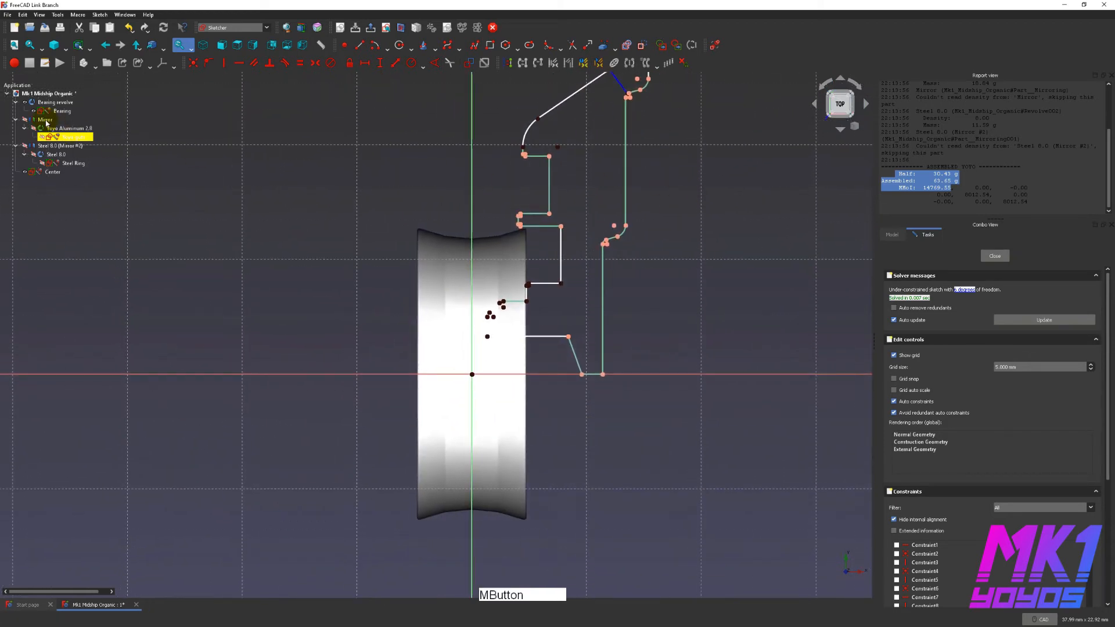
Hide the bearing revolve and show the sketch constraints again around the bearing post.
left_click(25, 103)
scroll(490, 306, "up", 5)
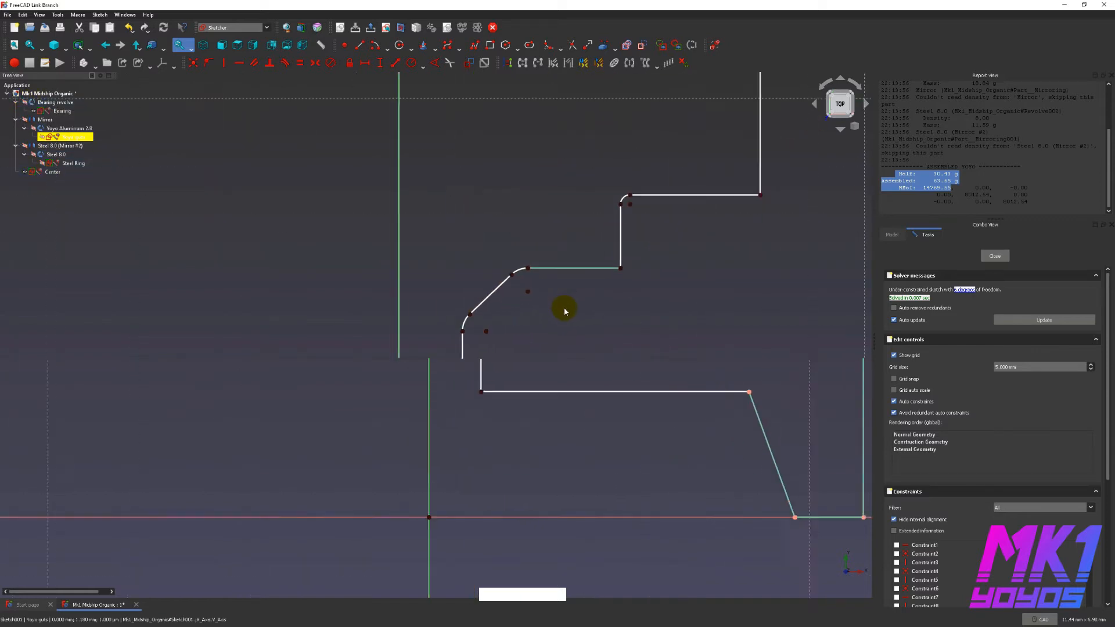
left_click(715, 45)
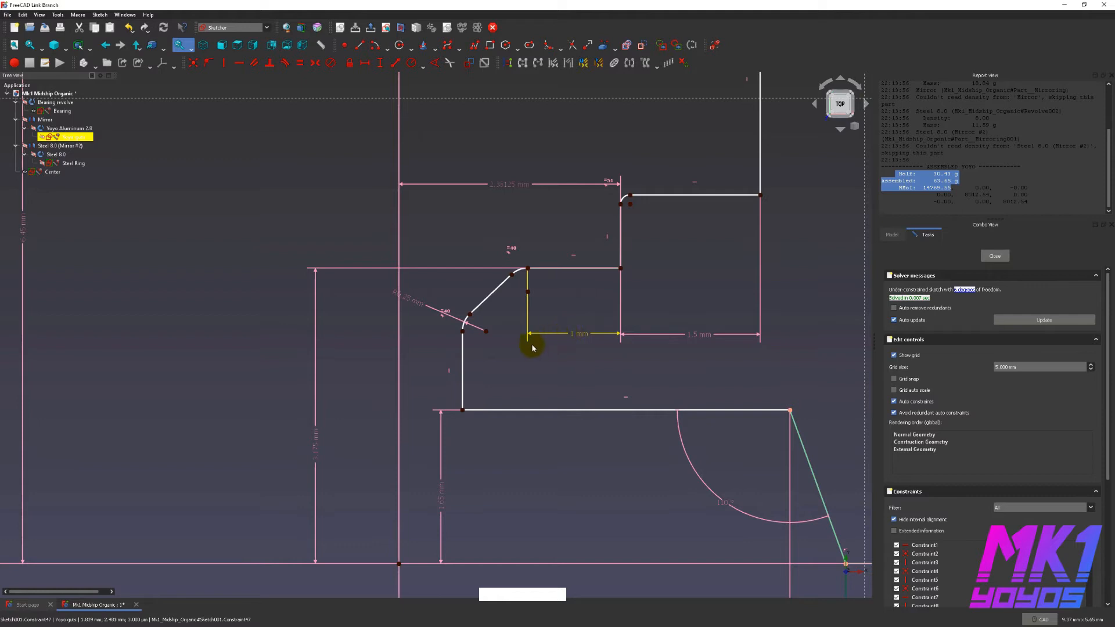
Reposition the 0.25 mm radius label and shorten the bearing post by moving its end face away from the centre line.
double_click(574, 334)
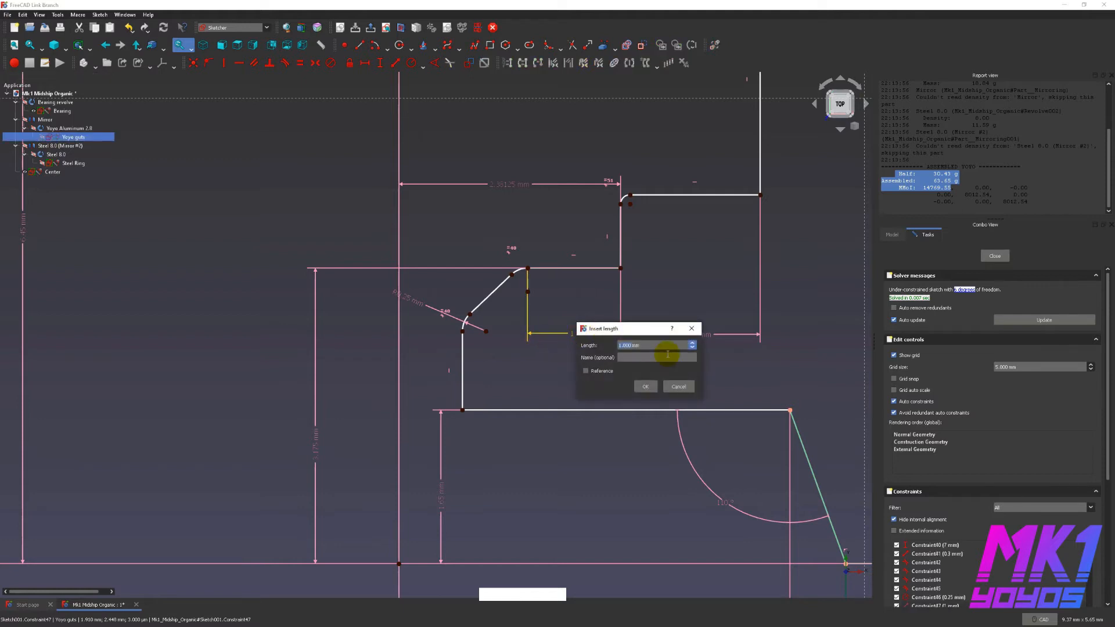
left_click(677, 387)
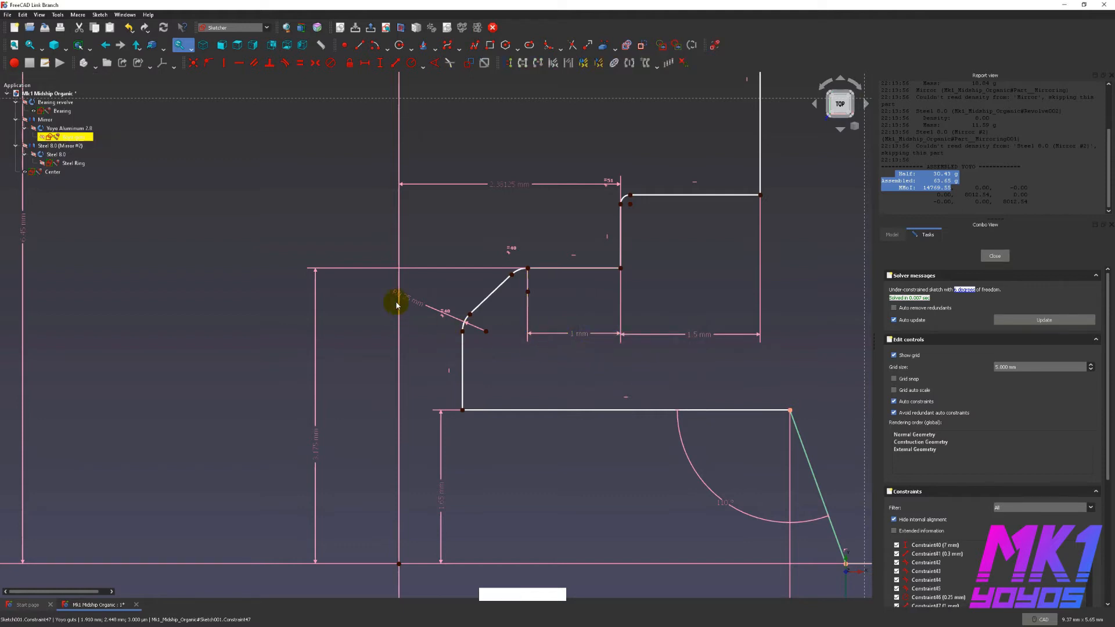
left_click_drag(409, 300, 428, 311)
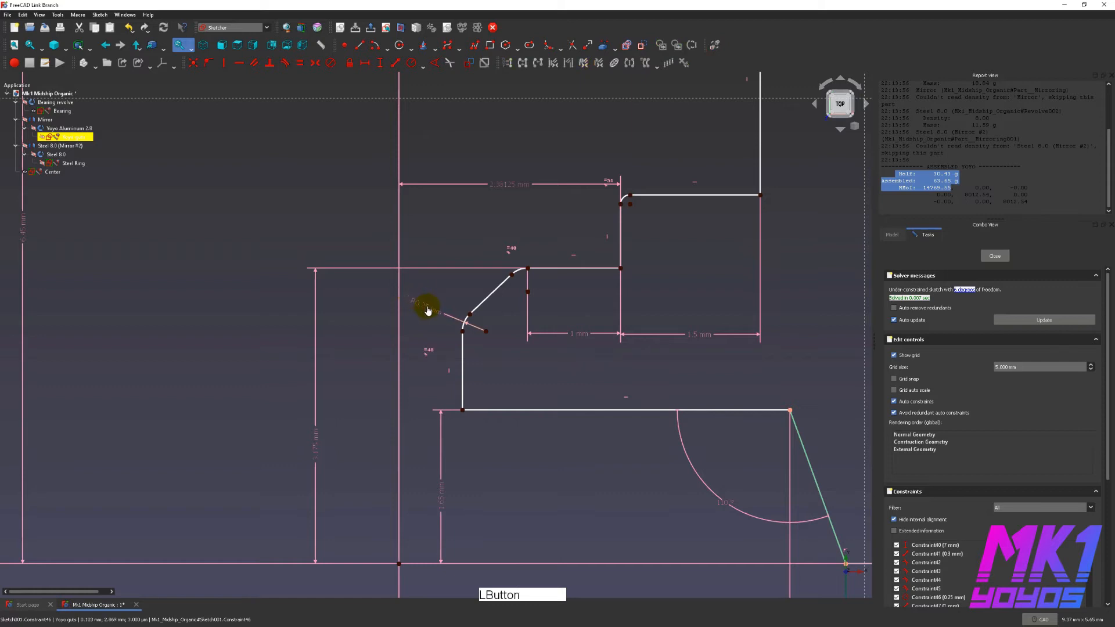
left_click(583, 337)
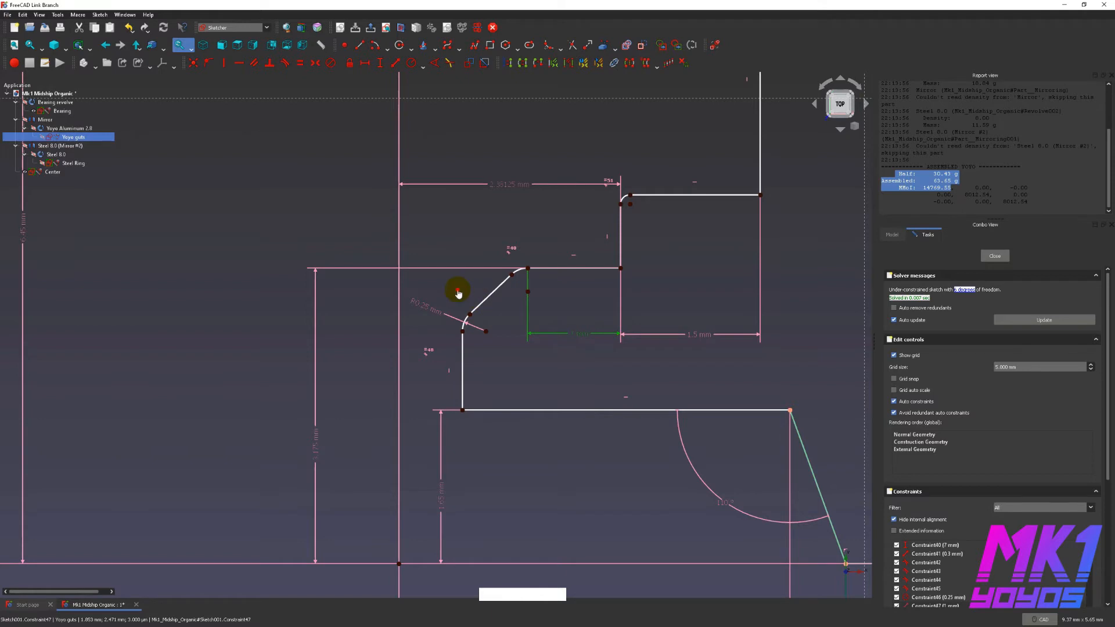
left_click(470, 325)
mouse_move(462, 363)
left_mouse_down()
mouse_move(501, 329)
mouse_move(499, 312)
mouse_move(511, 315)
left_mouse_up()
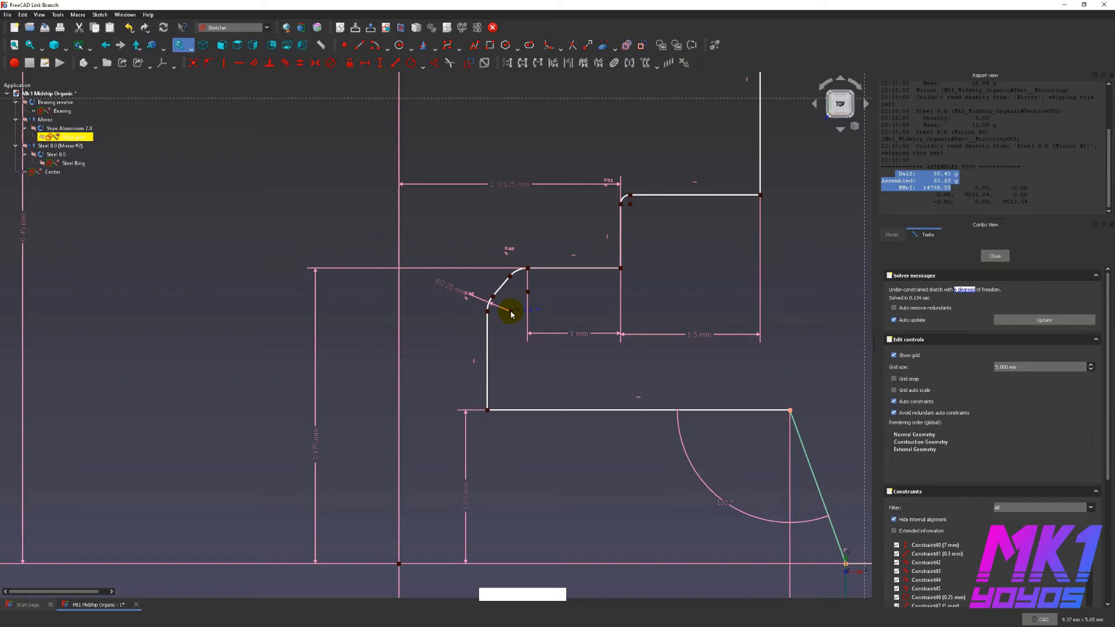
Add a reference length dimension named Thread engagement to the horizontal axle bore edge under the bearing post.
left_click(595, 411)
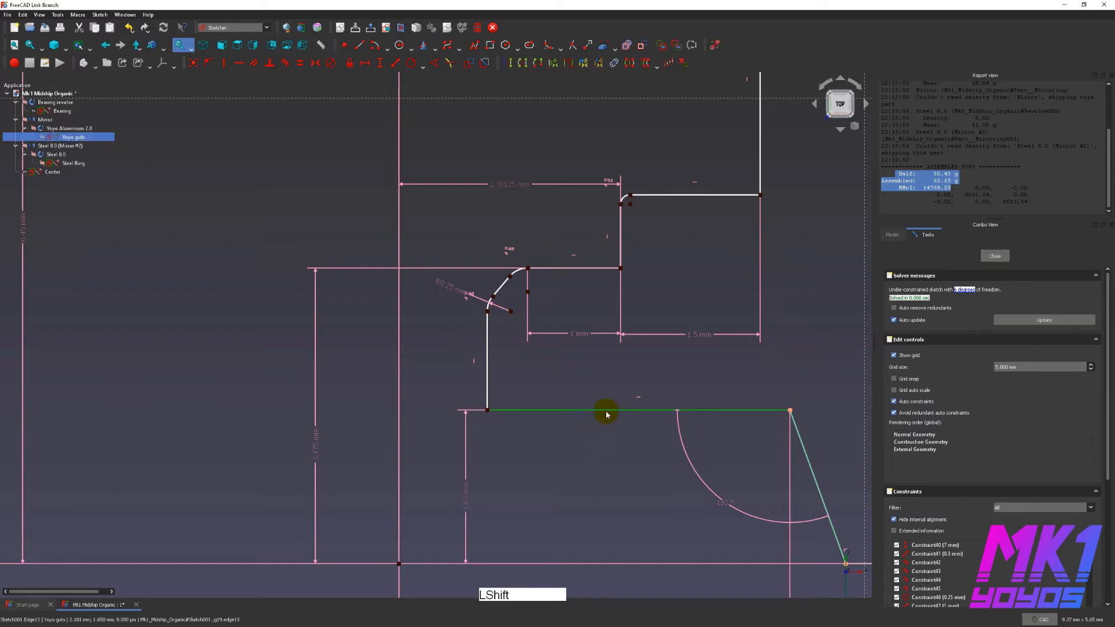
key("shift+d")
left_click(636, 440)
left_click(668, 425)
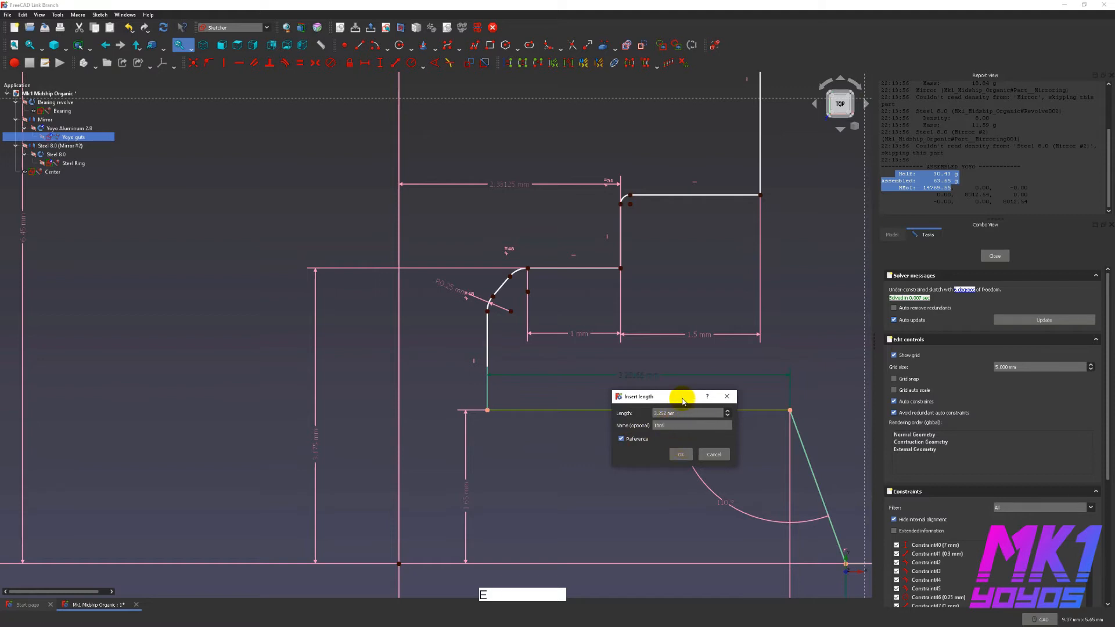
key("Return")
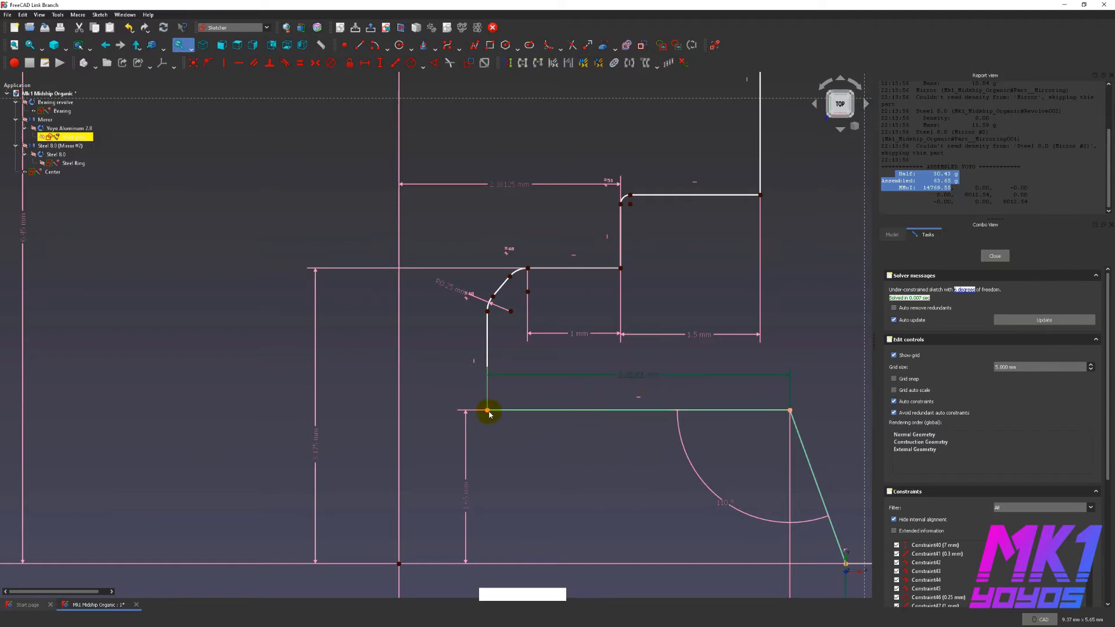
Move the post's lower corner slightly toward the centre line and add its horizontal distance dimension, named Post clearance.
left_click_drag(487, 410, 473, 419)
key("shift+h")
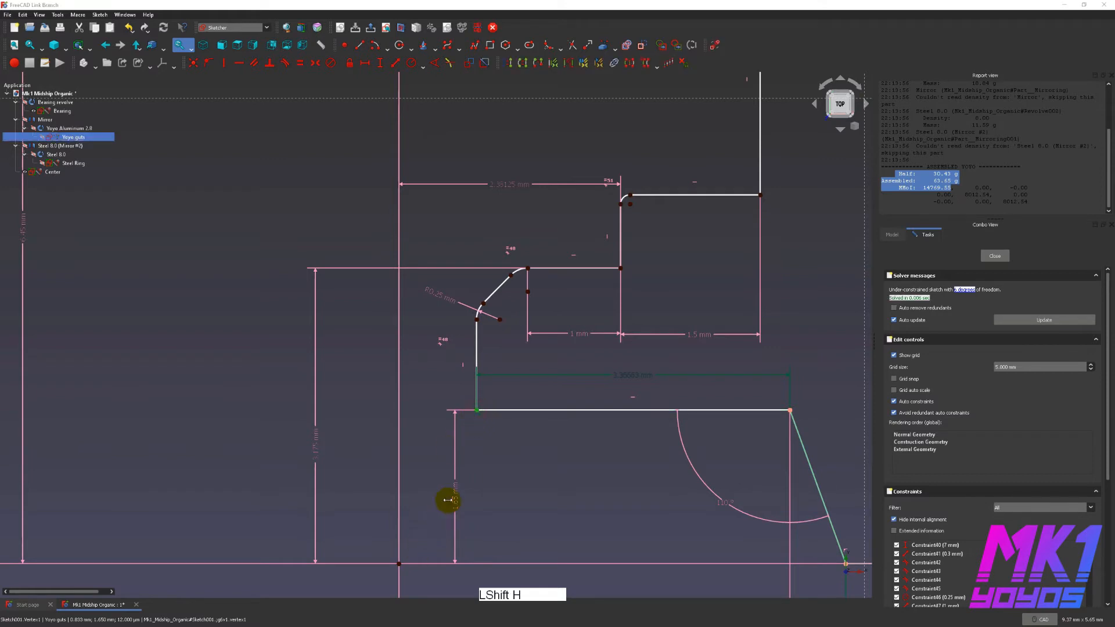
left_click(500, 525)
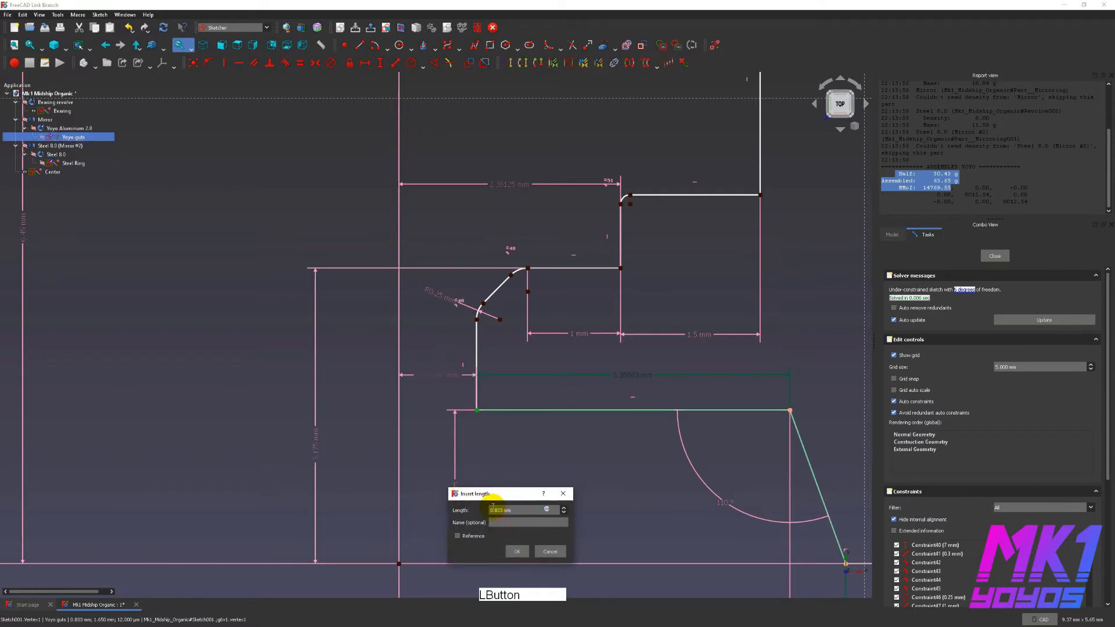
type("Post clearance")
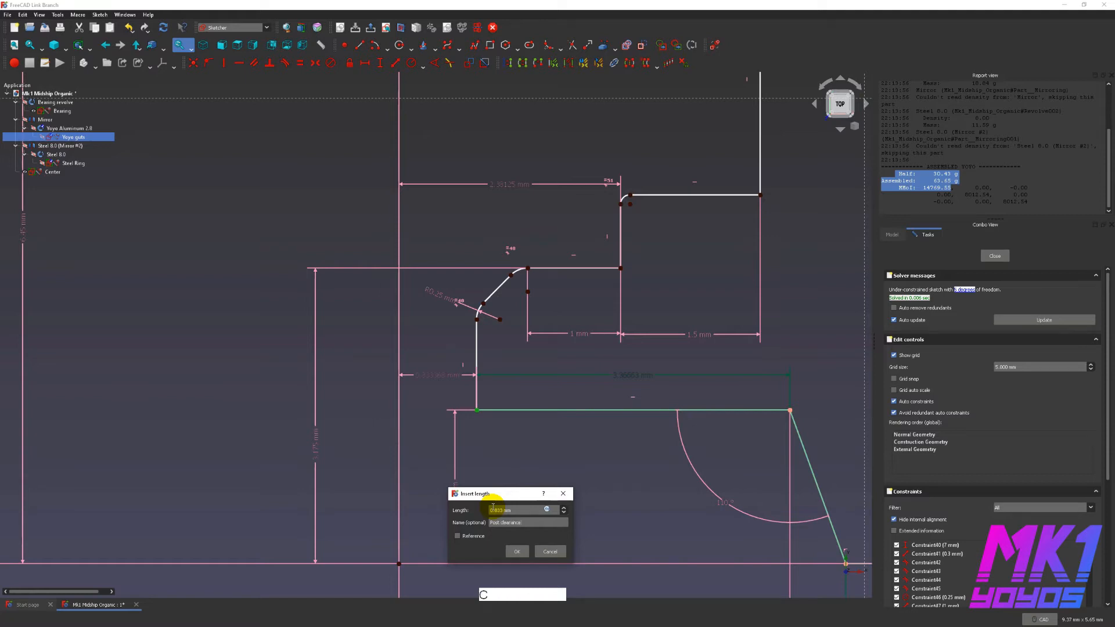
left_click(516, 552)
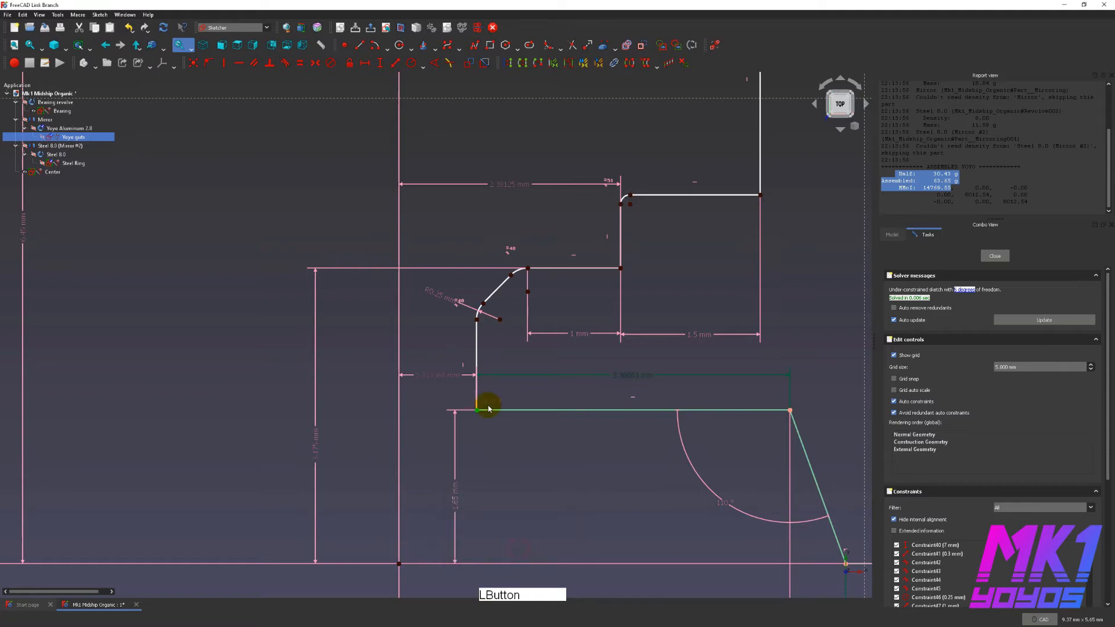
Set the bearing post's Post clearance dimension to 0.8 mm.
double_click(435, 377)
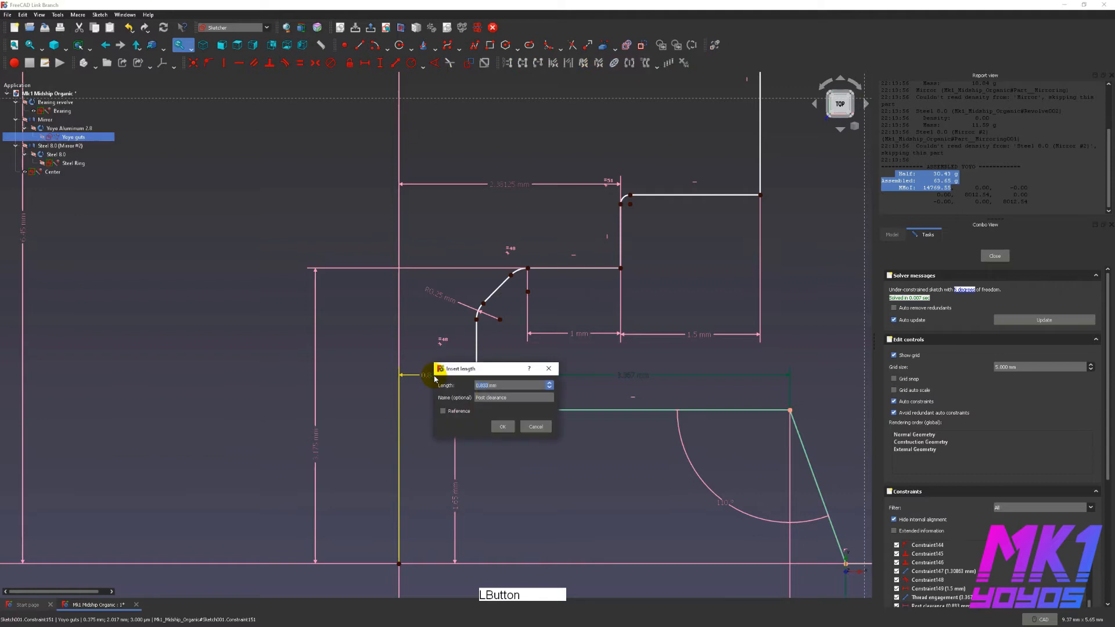
key("Return")
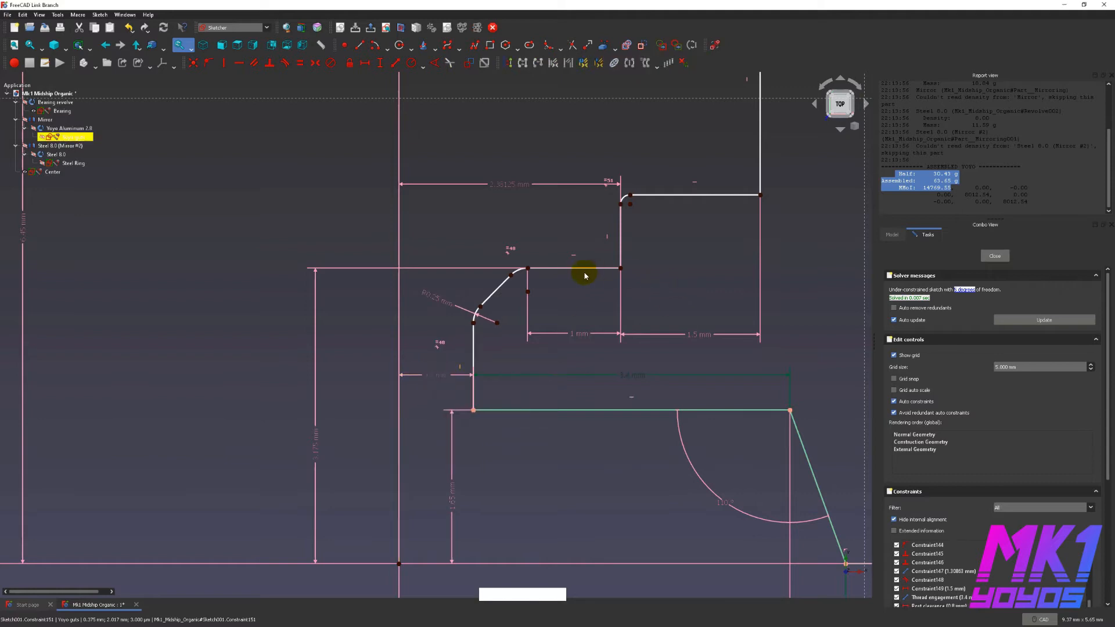
Try to add a horizontal distance dimension from the centre line to the corner between the bearing post and its shoulder, then undo it.
double_click(577, 335)
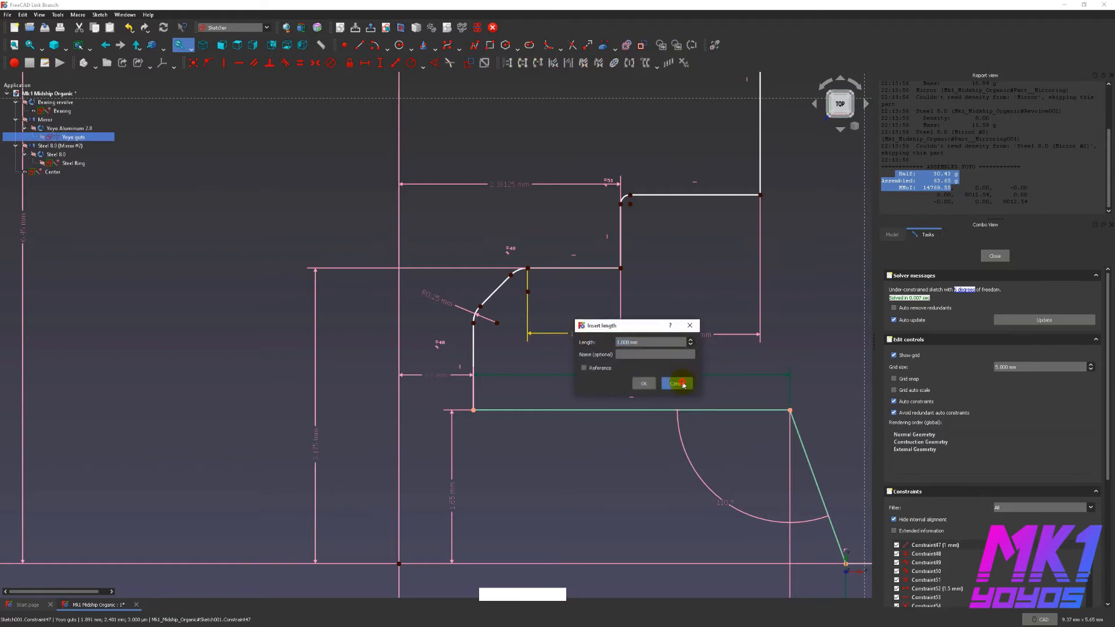
left_click(679, 384)
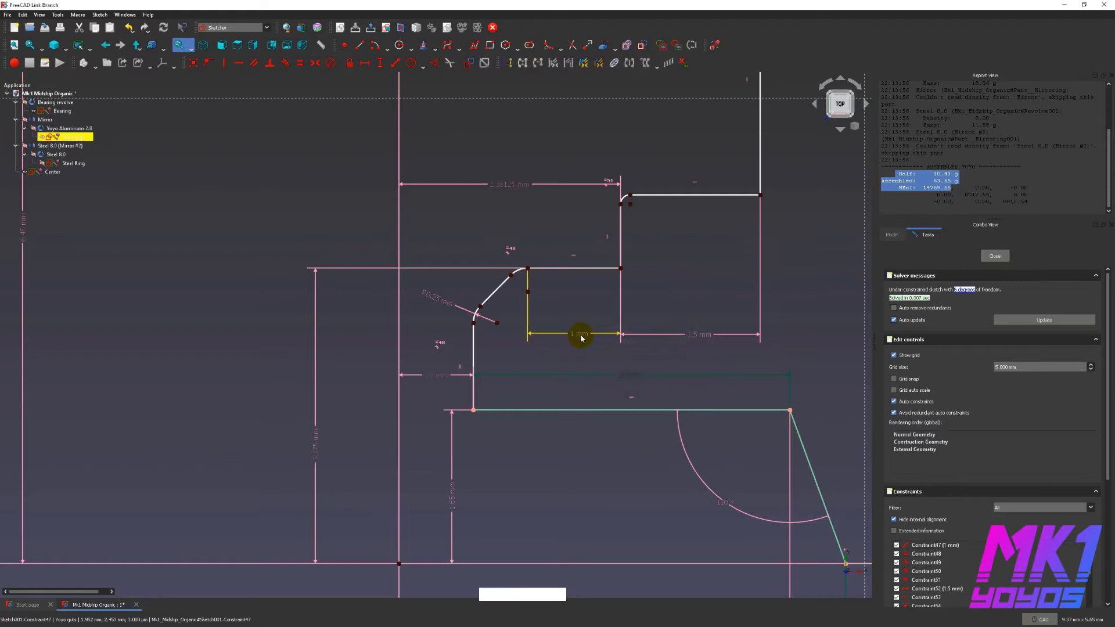
left_click(527, 492)
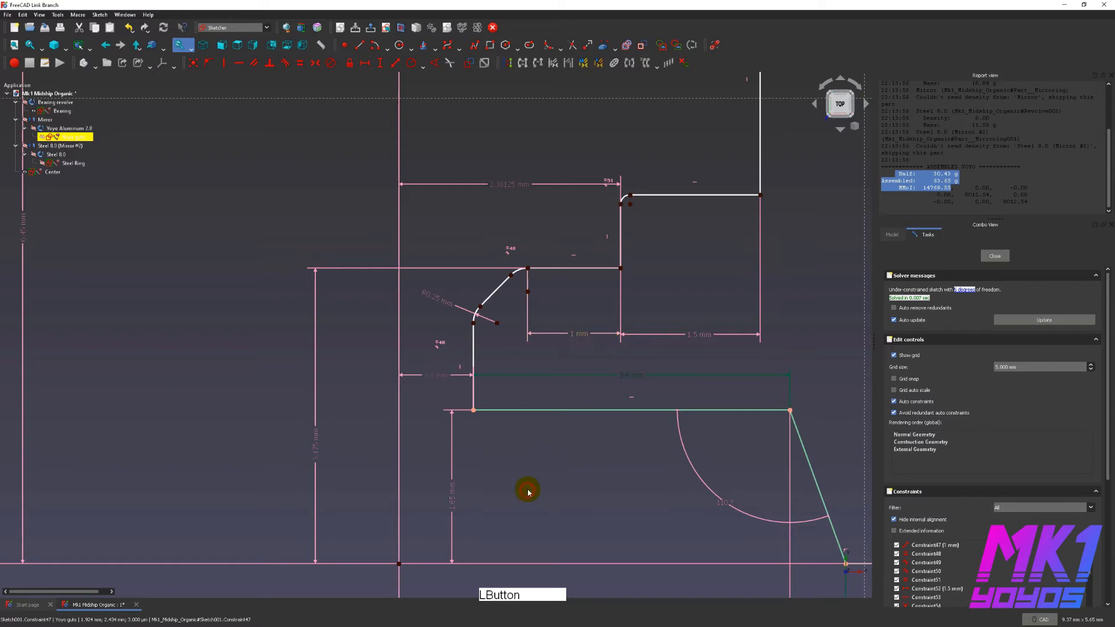
left_click(620, 270)
key("shift+h")
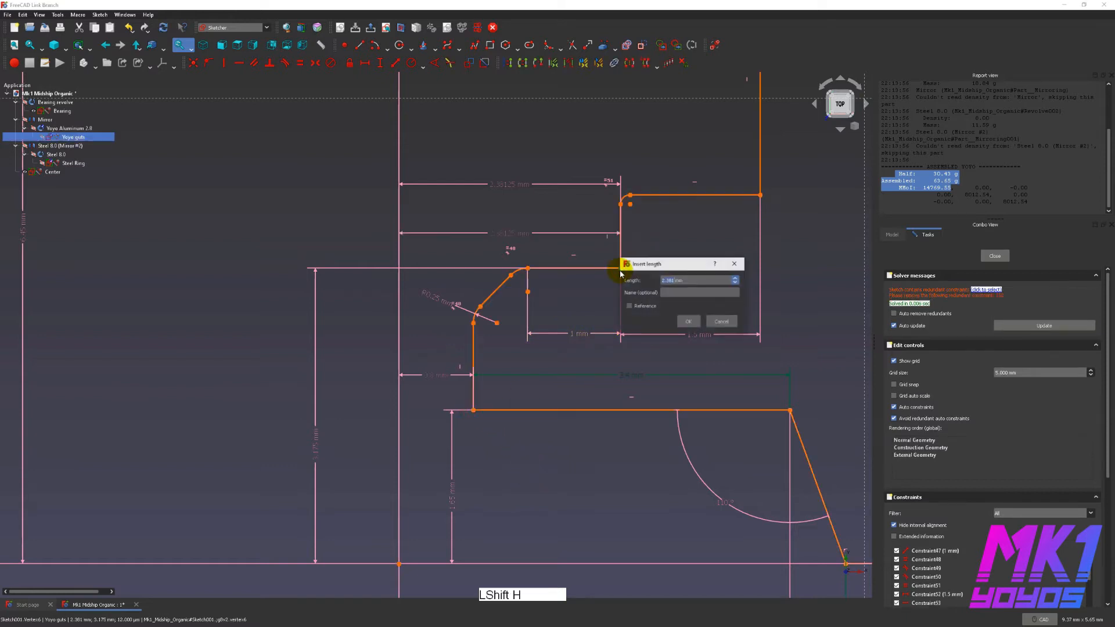
left_click(720, 319)
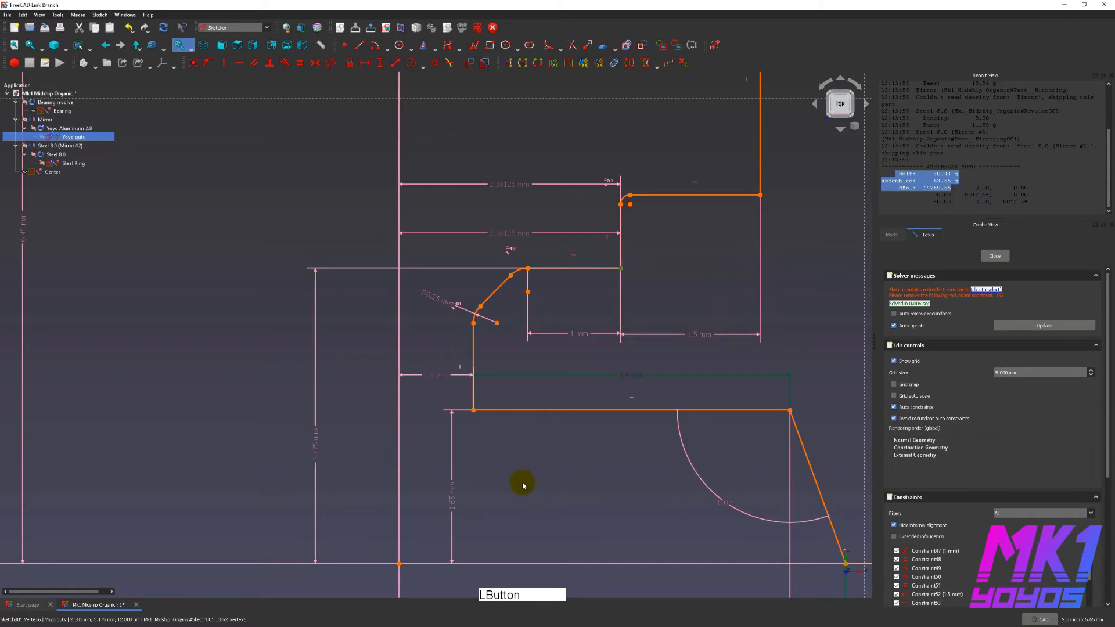
key("ctrl+z")
Nudge the centre point of the 0.25 mm fillet arc on the bearing post.
left_click(436, 379)
left_click(499, 321)
left_click_drag(503, 322, 506, 324)
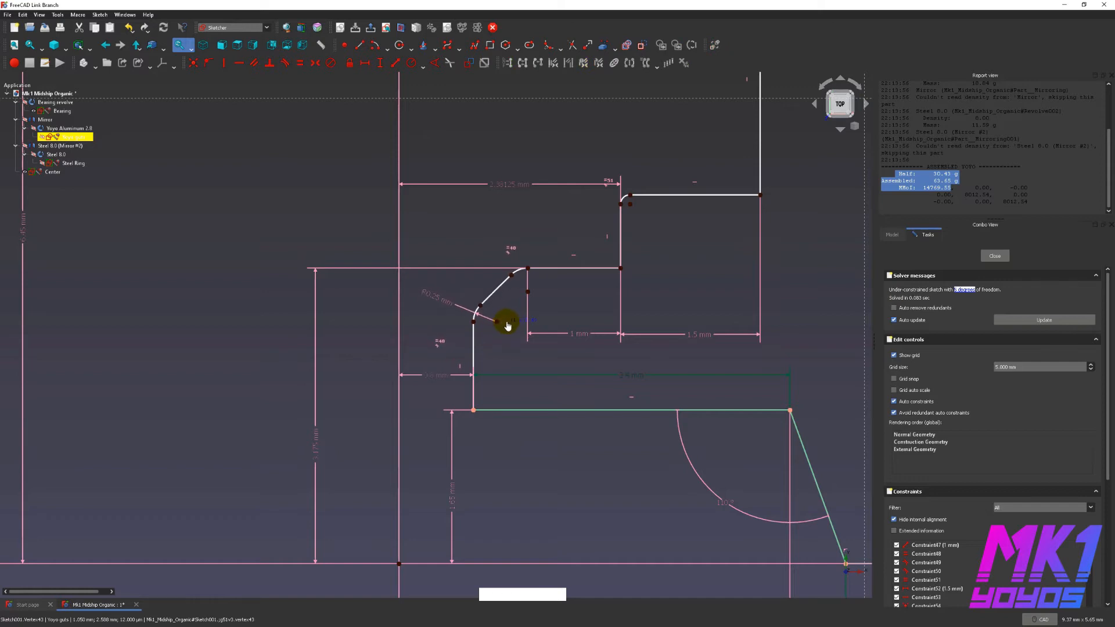
left_click(468, 344)
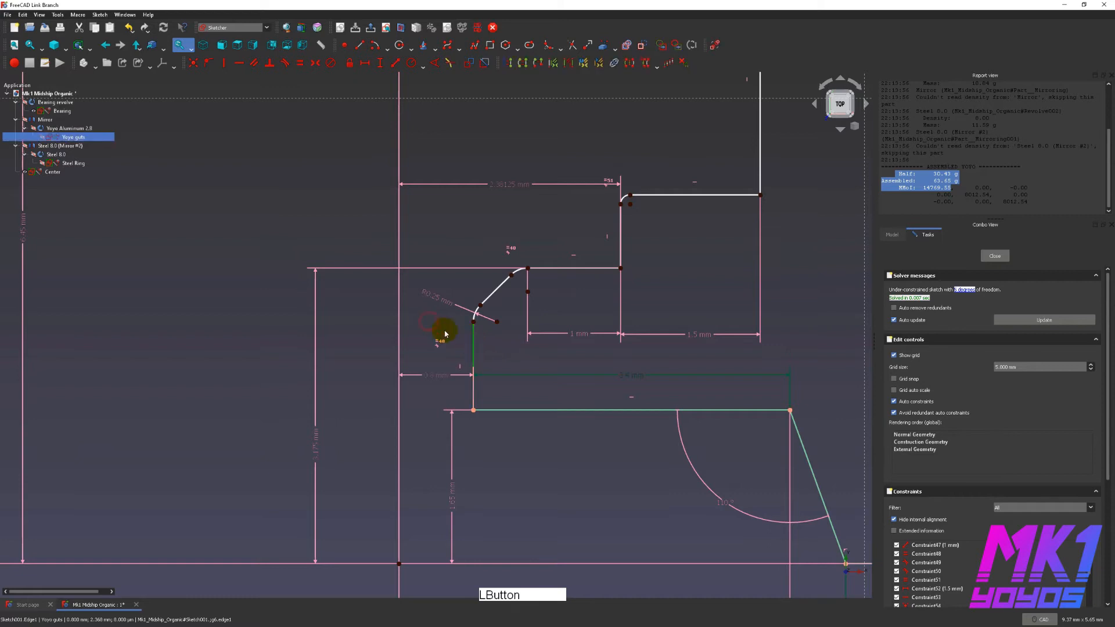
Move the 0.3 mm dimension label above the response groove closer to the profile.
scroll(592, 486, "down", 1)
middle_click_drag(635, 192, 597, 235)
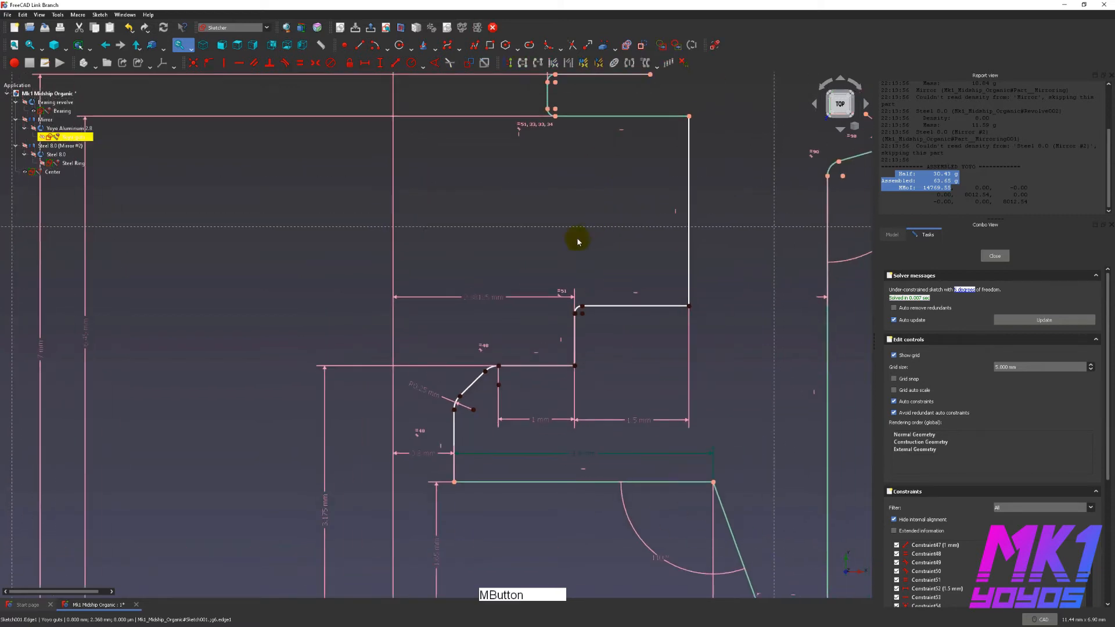
mouse_move(533, 209)
middle_mouse_down()
mouse_move(545, 391)
mouse_move(503, 169)
mouse_move(585, 411)
mouse_move(605, 143)
middle_mouse_up()
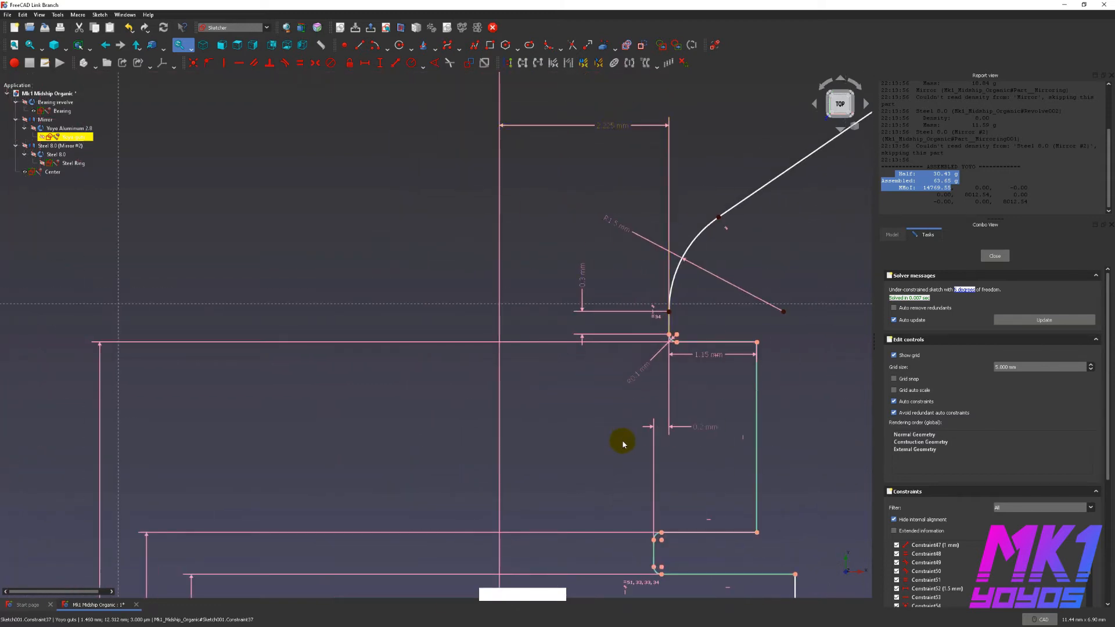
left_click_drag(582, 278, 634, 283)
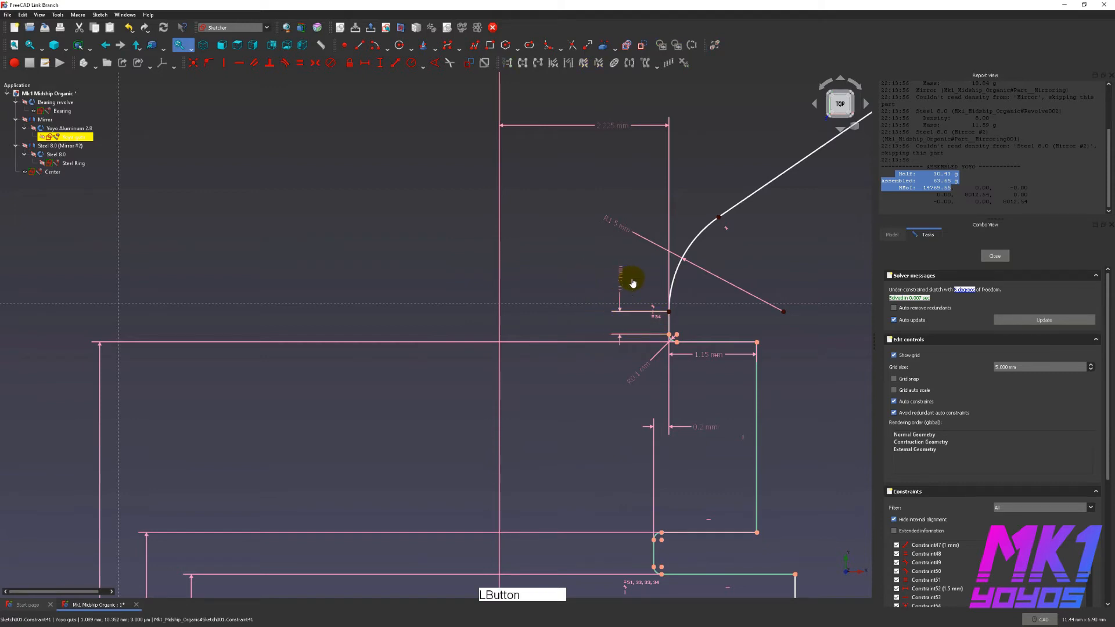
Set the Half gap dimension between the centre line and the inner wall to 2.22 mm.
mouse_move(699, 172)
middle_mouse_down()
mouse_move(572, 326)
mouse_move(584, 237)
mouse_move(433, 295)
middle_mouse_up()
mouse_move(436, 360)
middle_mouse_down()
mouse_move(521, 150)
mouse_move(520, 168)
middle_mouse_up()
mouse_move(466, 456)
middle_mouse_down()
mouse_move(480, 426)
mouse_move(490, 498)
middle_mouse_up()
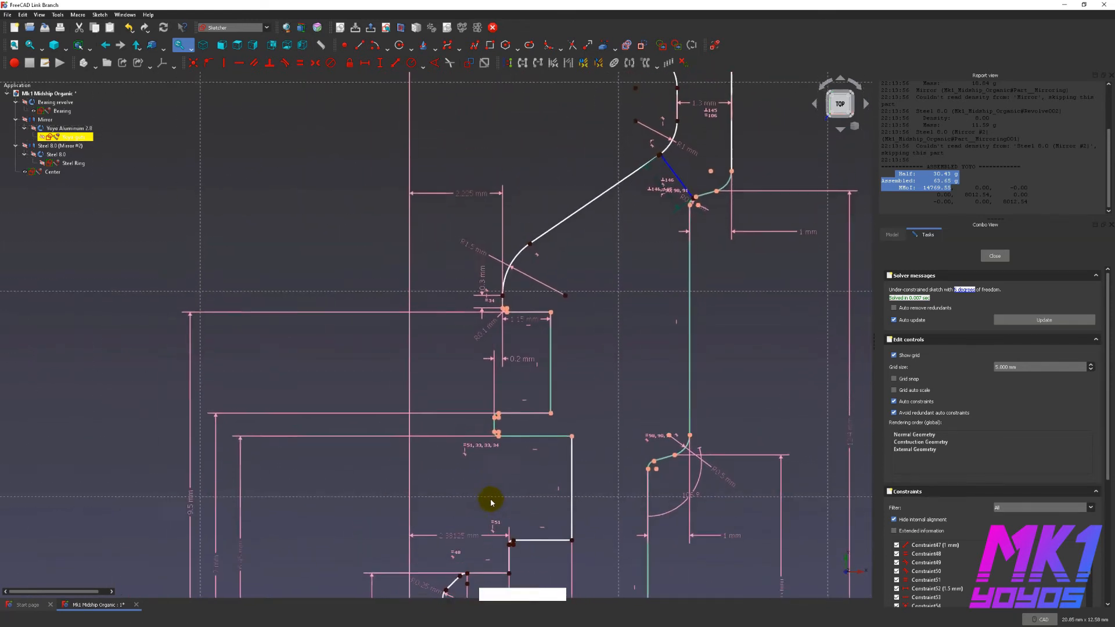
middle_click_drag(557, 557, 503, 405)
middle_click_drag(400, 193, 462, 353)
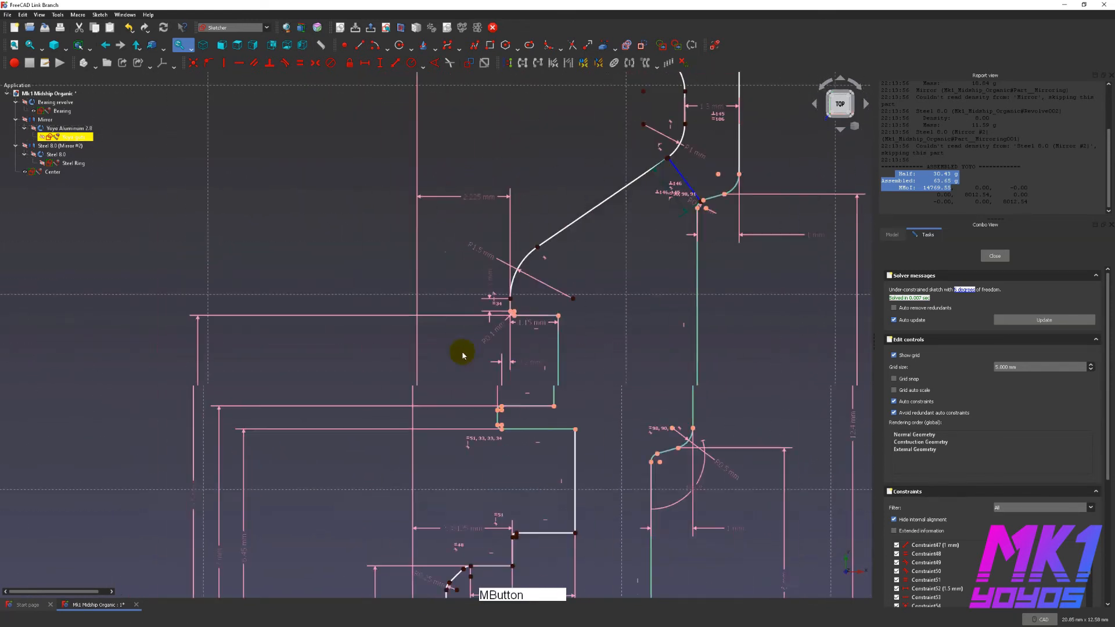
double_click(478, 201)
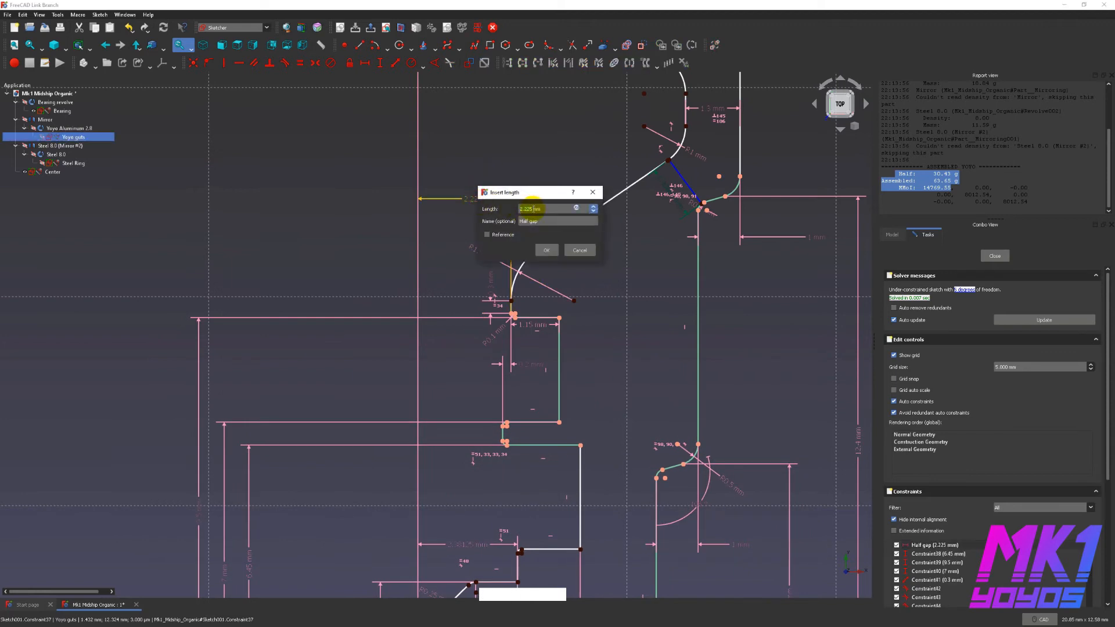
left_click(548, 249)
Add a reference distance dimension from the bearing recess's vertical wall to the end of the small hub fillet on the cup side.
mouse_move(484, 342)
middle_mouse_down()
mouse_move(517, 219)
mouse_move(515, 288)
middle_mouse_up()
middle_click_drag(568, 378, 564, 258)
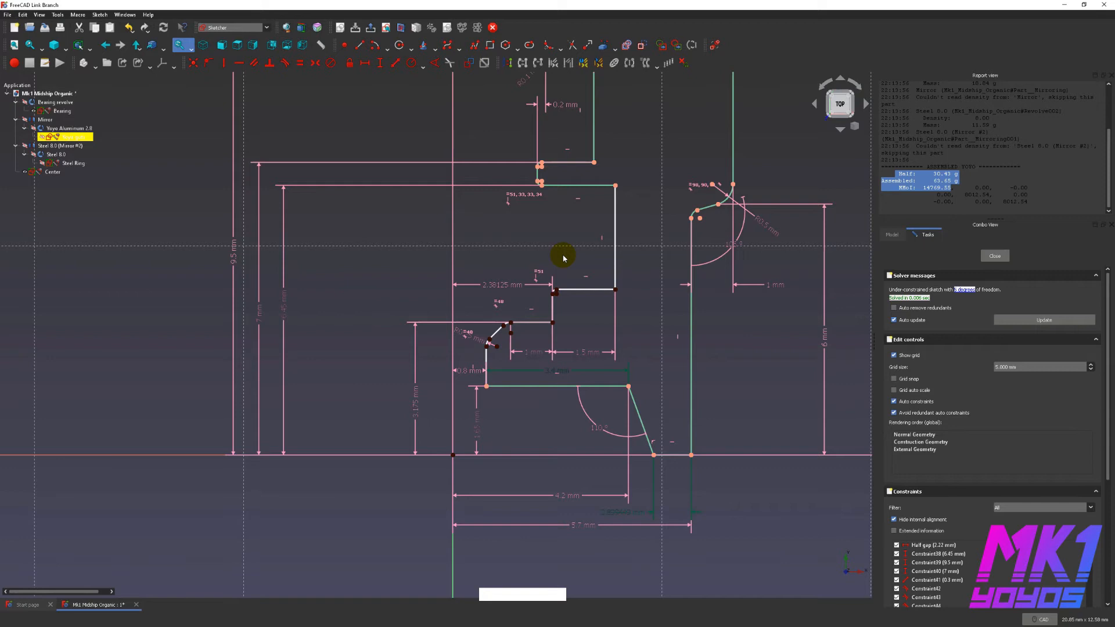
mouse_move(530, 224)
middle_mouse_down()
mouse_move(540, 311)
mouse_move(428, 298)
mouse_move(428, 329)
middle_mouse_up()
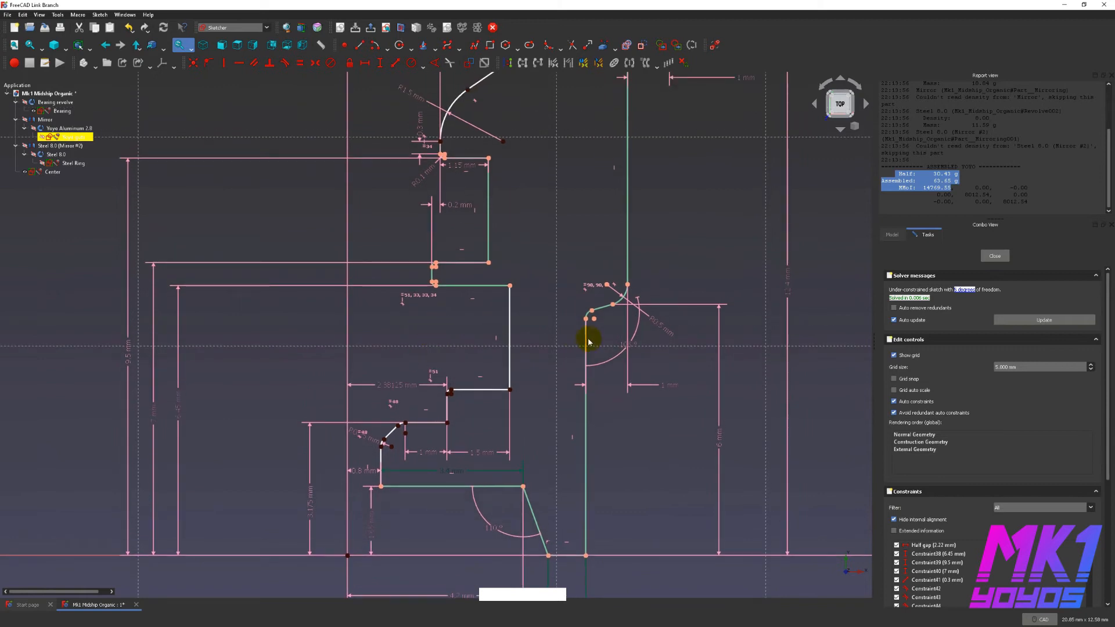
left_click(589, 319)
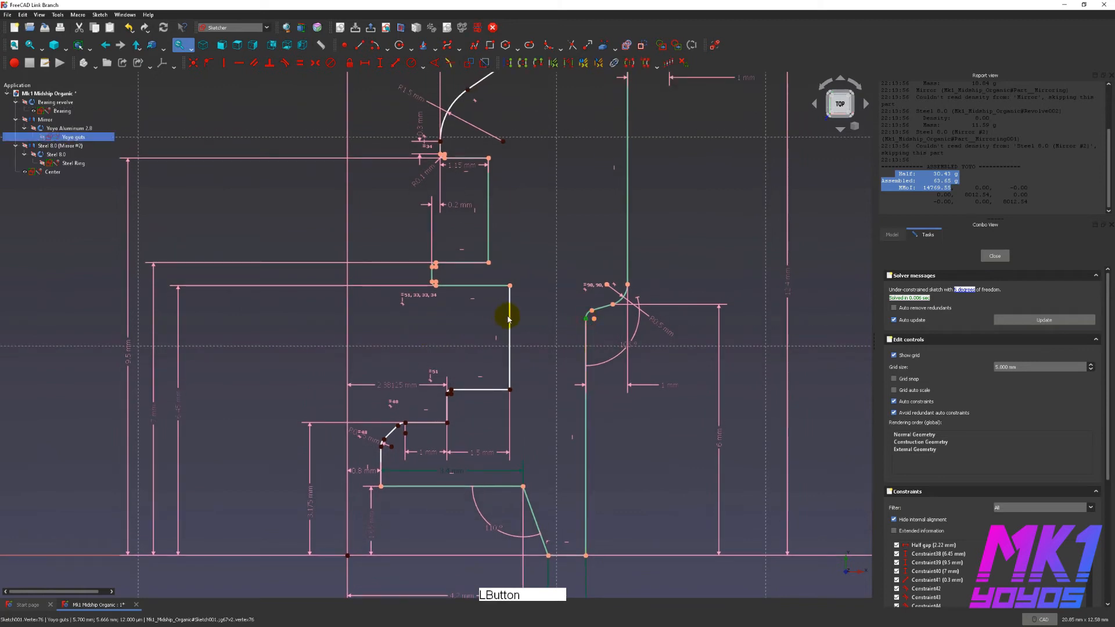
left_click(509, 319)
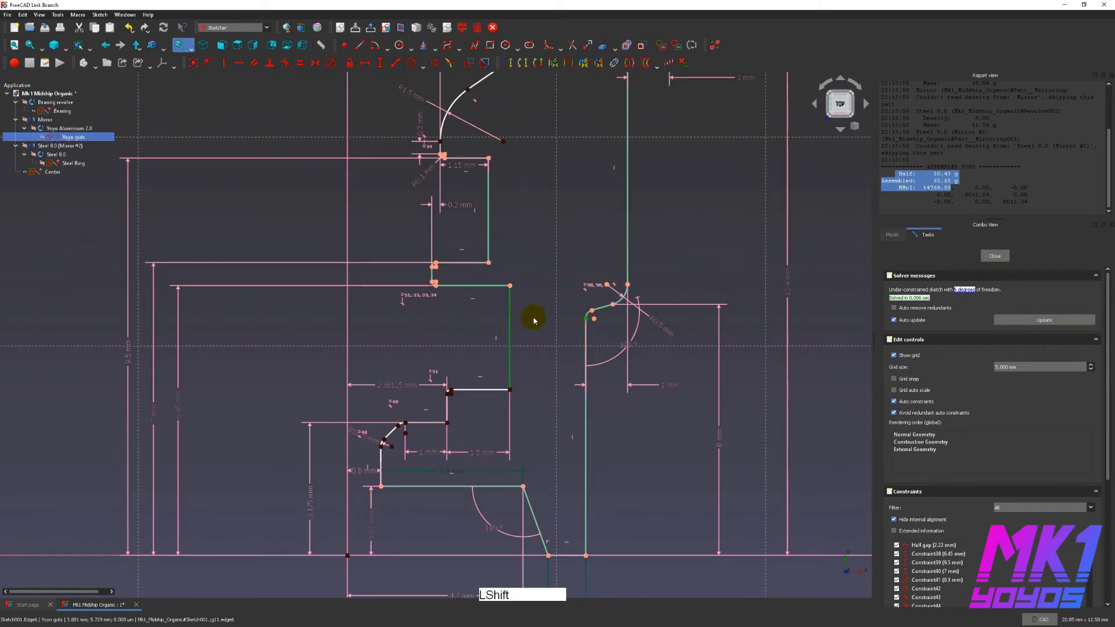
key("shift+d")
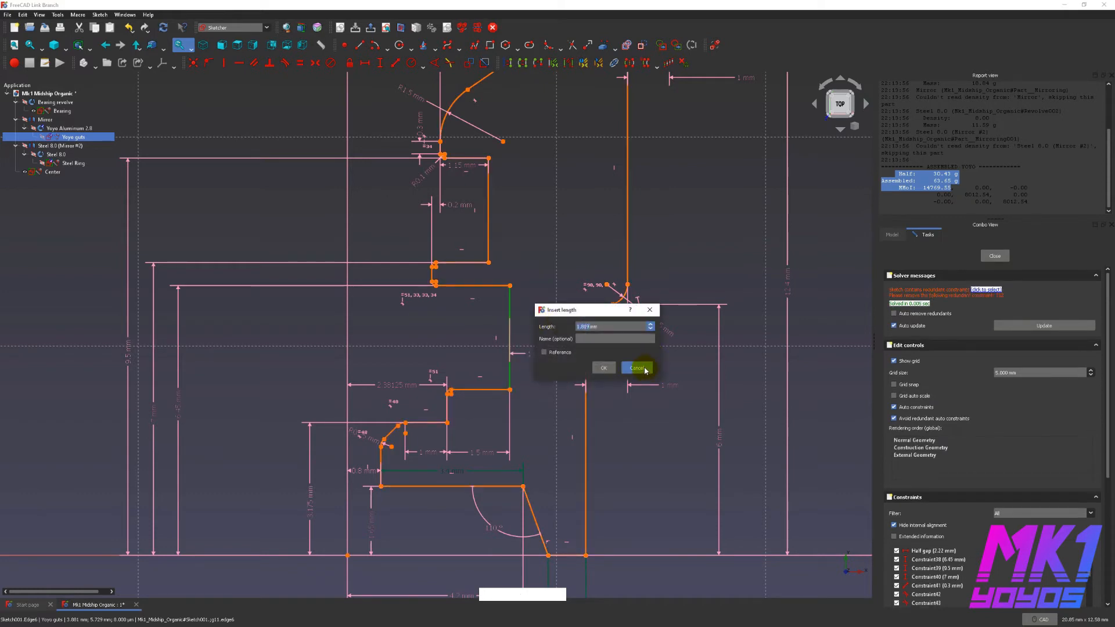
left_click(600, 368)
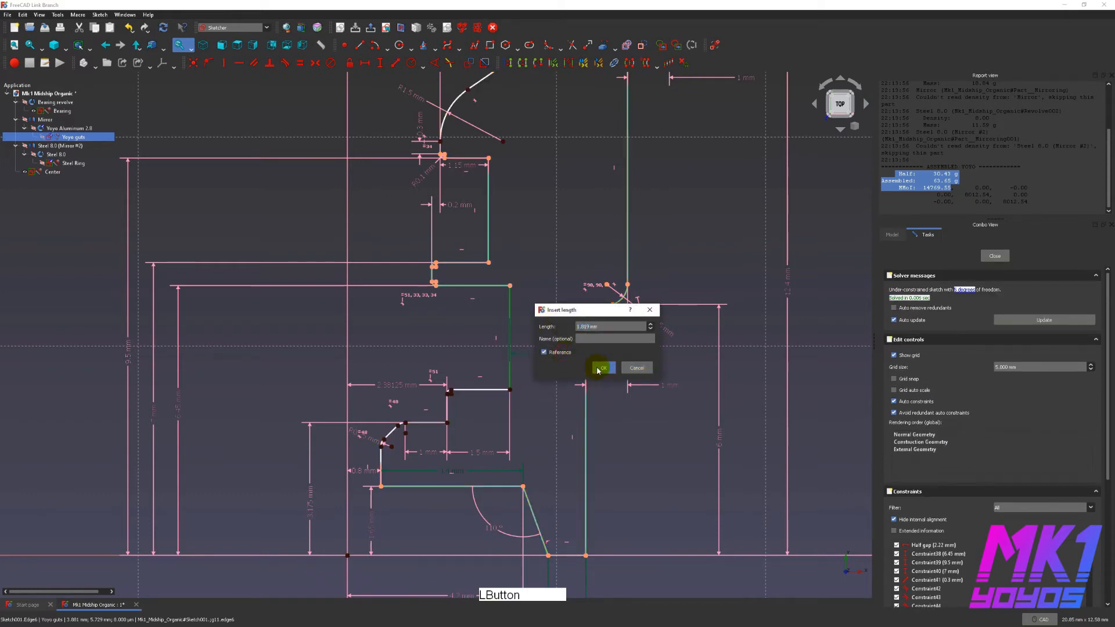
Examine the wall thickness along the whole yoyo guts profile, from the axle bore up to the rim.
middle_click_drag(650, 494, 643, 423)
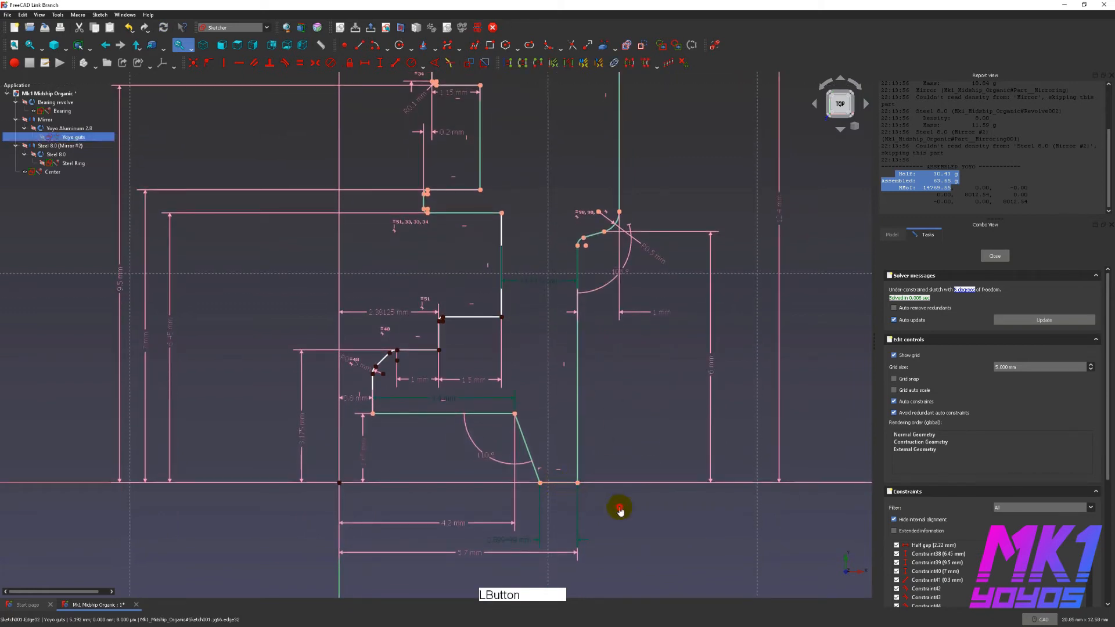
middle_click_drag(647, 317, 604, 517)
middle_click_drag(647, 244, 630, 451)
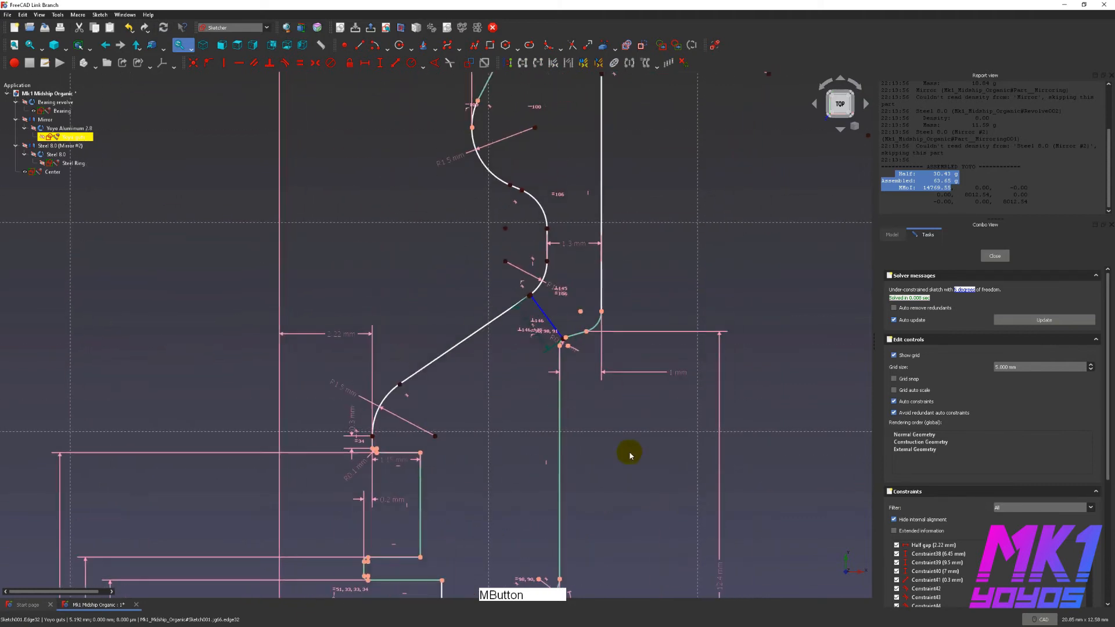
scroll(535, 313, "up", 6)
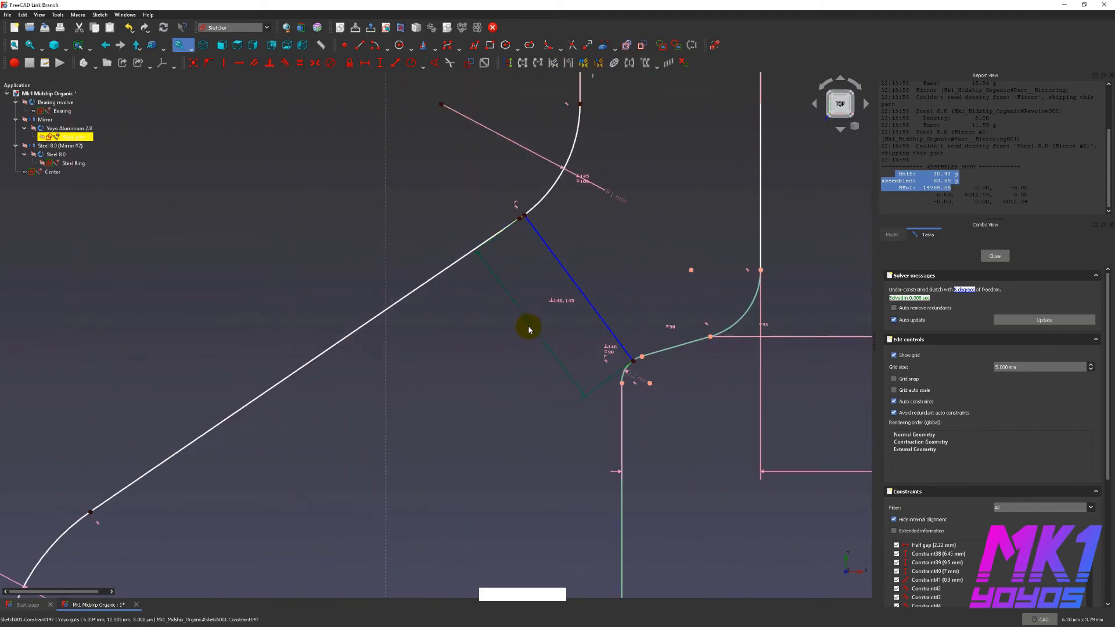
scroll(532, 328, "down", 6)
middle_click_drag(636, 325, 631, 379)
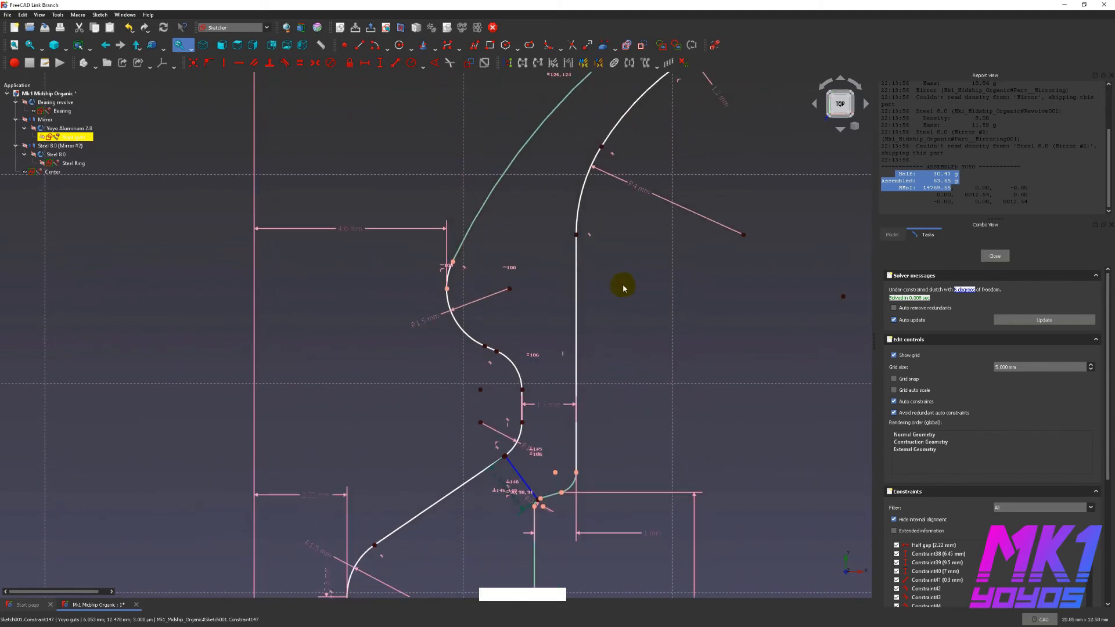
mouse_move(627, 293)
middle_mouse_down()
mouse_move(744, 180)
mouse_move(684, 282)
mouse_move(592, 492)
middle_mouse_up()
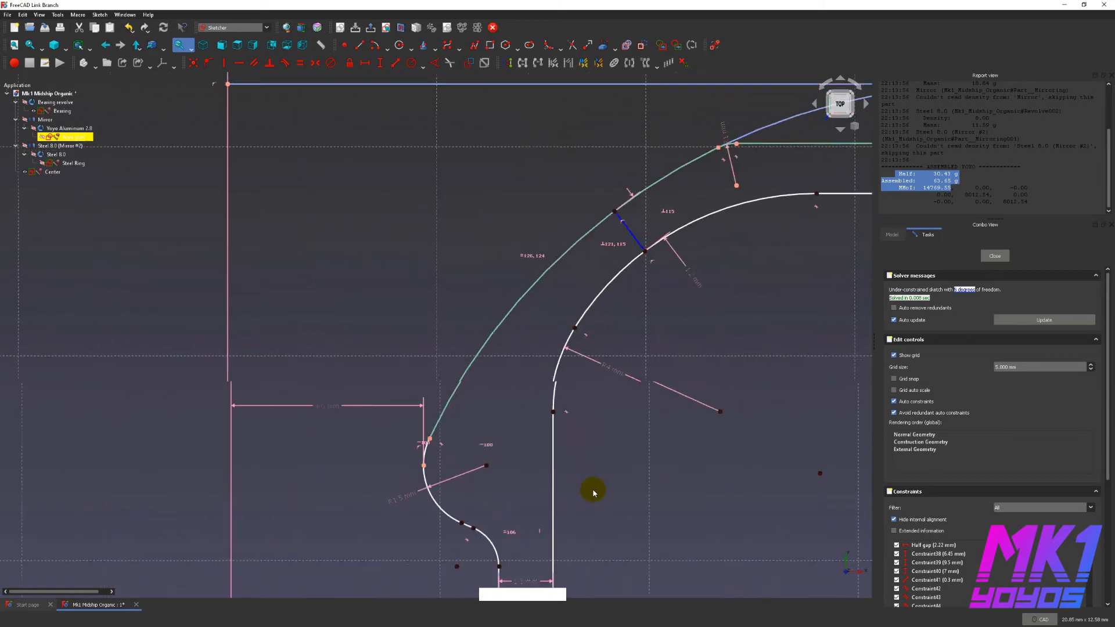
mouse_move(745, 271)
middle_mouse_down()
mouse_move(306, 374)
mouse_move(378, 396)
middle_mouse_up()
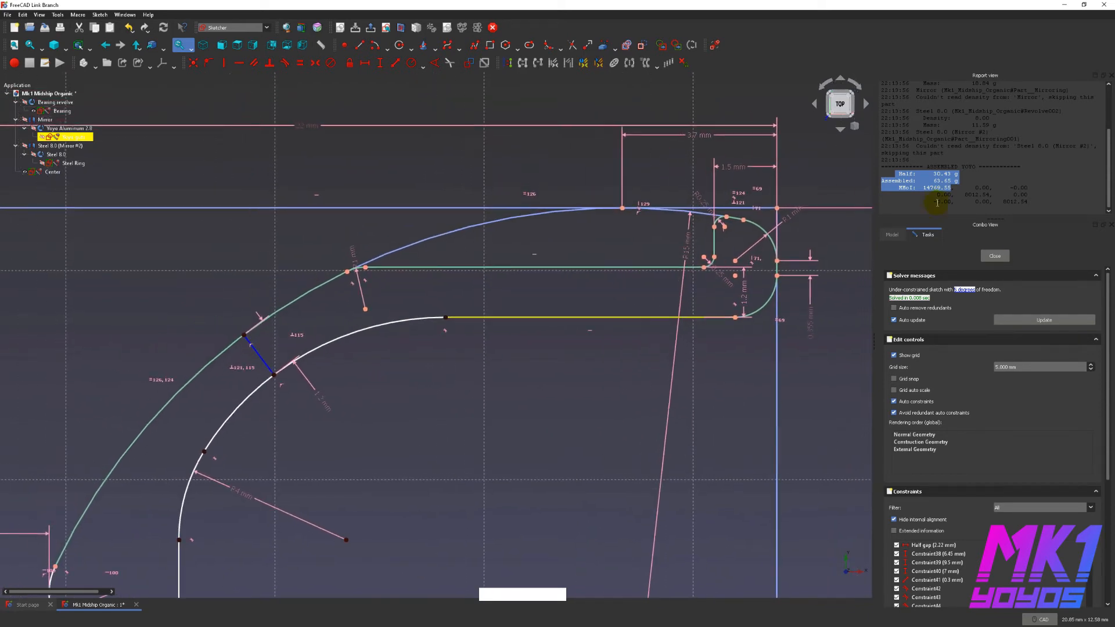
Close the yoyo guts sketch and recalculate the yoyo's weight and inertia statistics for the updated model.
left_click(994, 255)
left_click(691, 205)
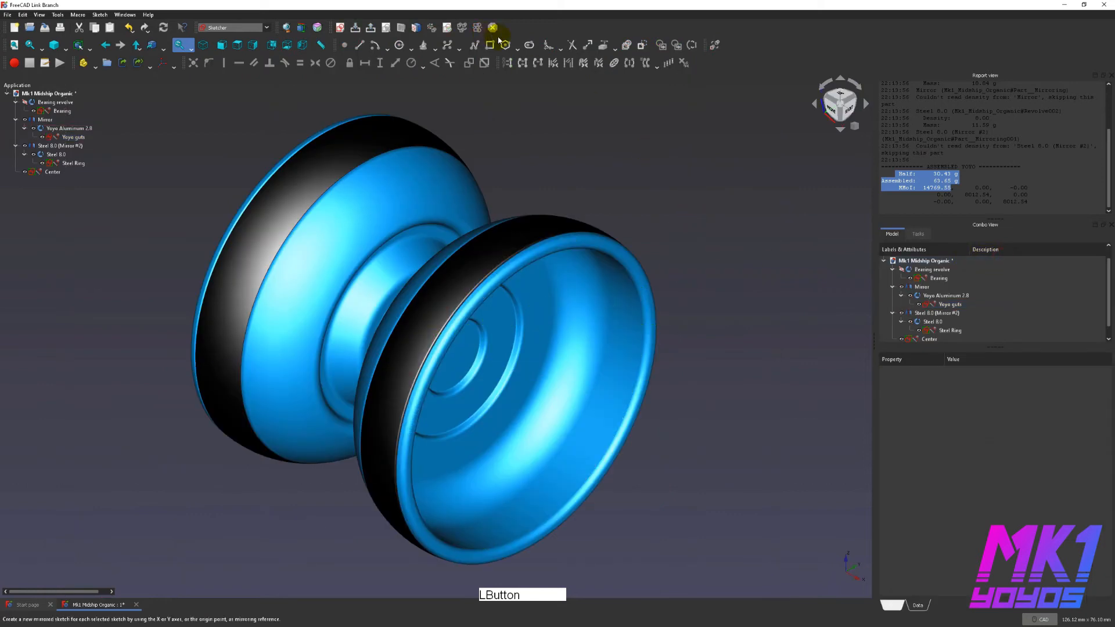
left_click(601, 69)
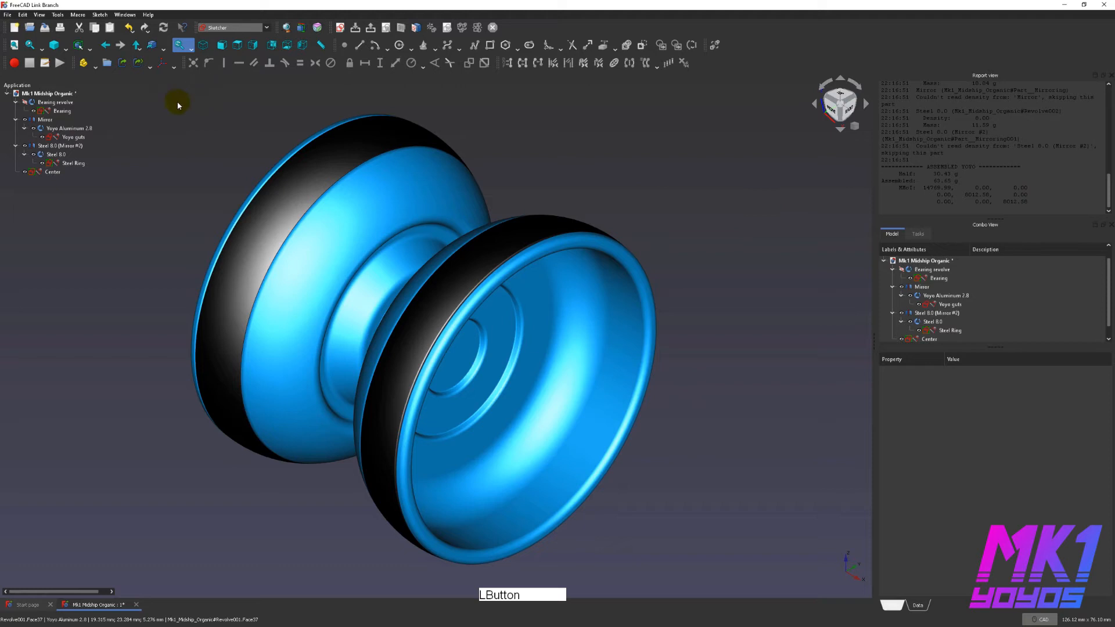
Export the Yoyo guts and Steel Ring sketches together as Mk1 Midship Organic.dxf with the existing DXF options.
left_click(72, 137)
left_click(67, 165, "ctrl")
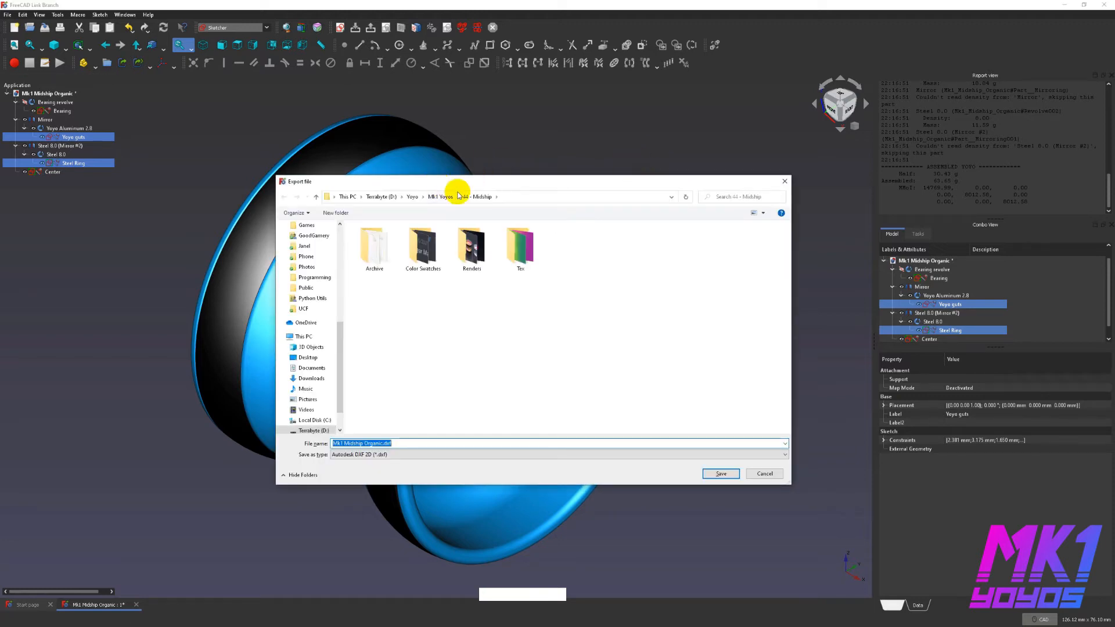
left_click(378, 443)
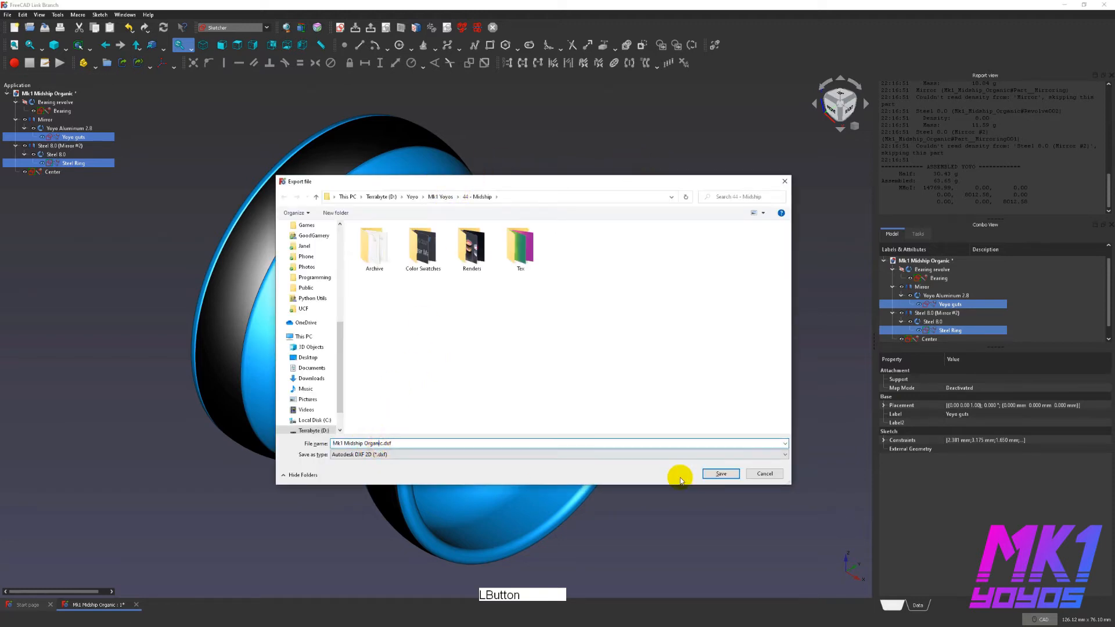
left_click(719, 473)
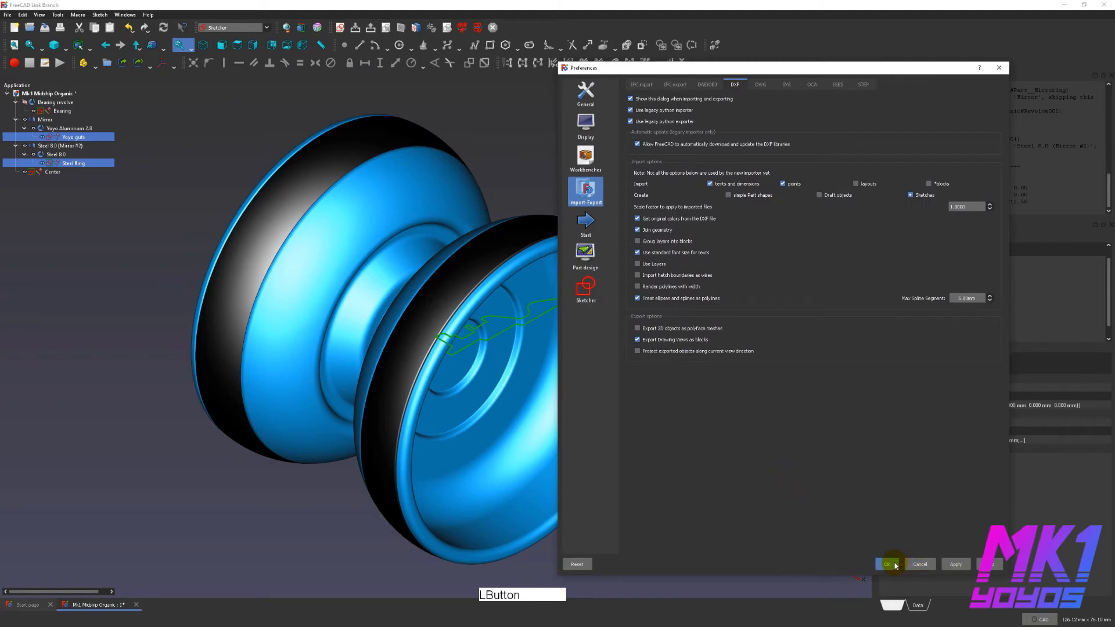
left_click(895, 564)
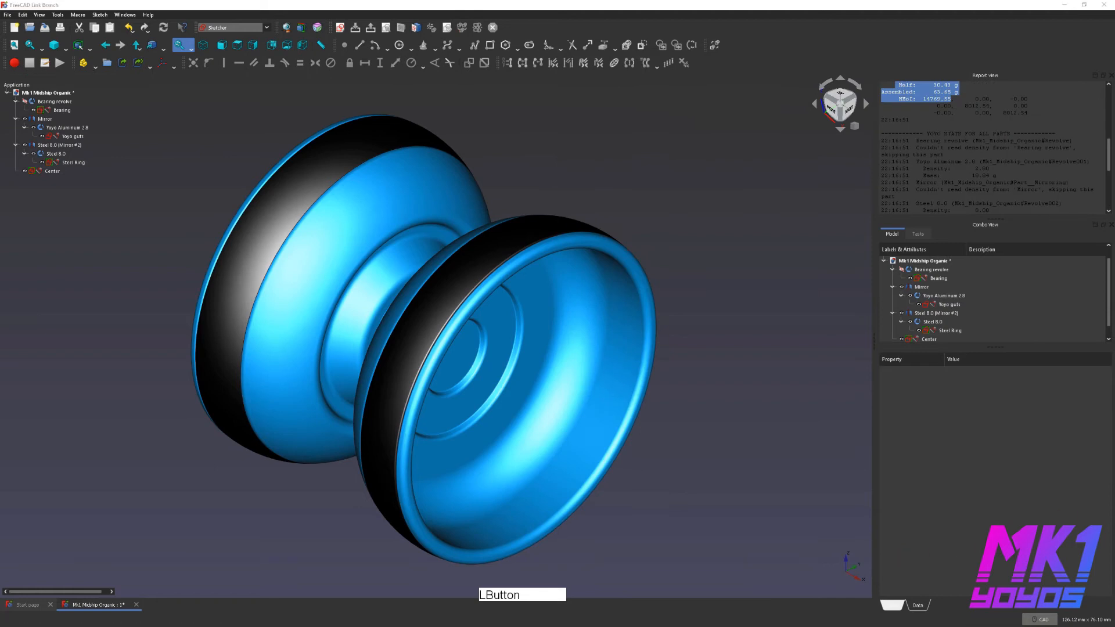
Open the exported Mk1 Midship Organic.dxf from the 44 - Midship folder in LibreCAD.
left_click(707, 248)
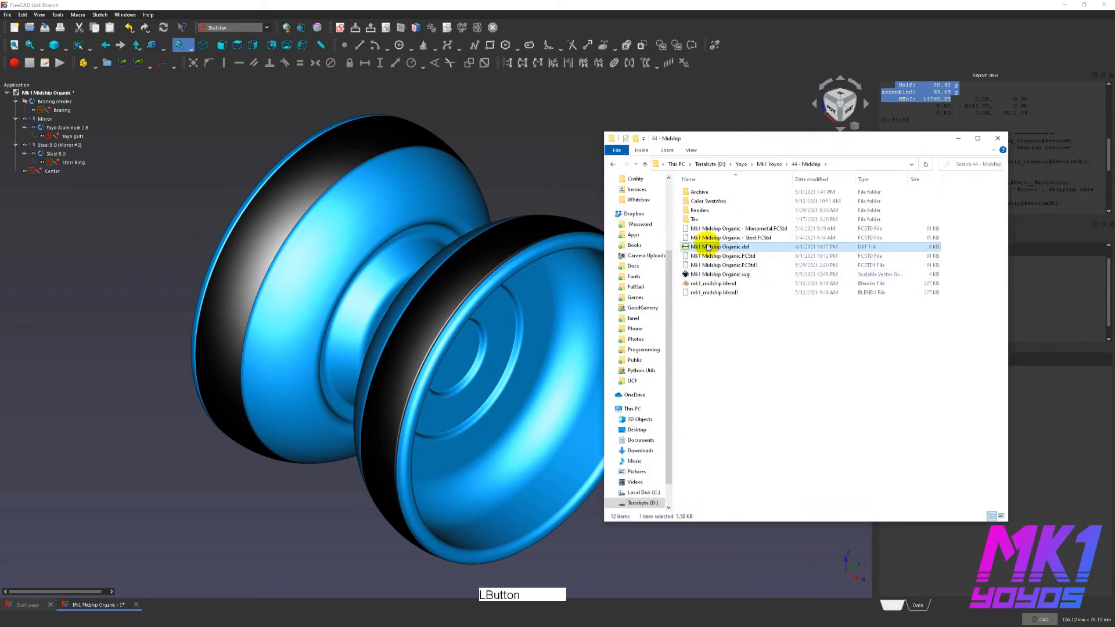
double_click(708, 248)
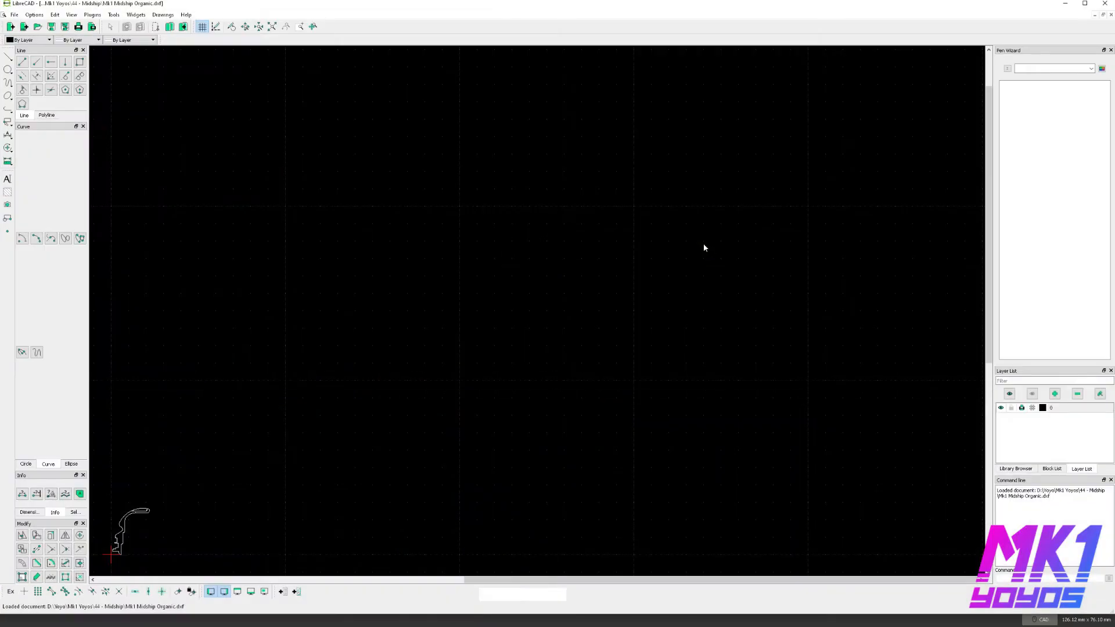
Check the connected contours of the yoyo guts and steel ring outlines in the imported drawing.
middle_click_drag(514, 369, 754, 169)
scroll(737, 182, "up", 1)
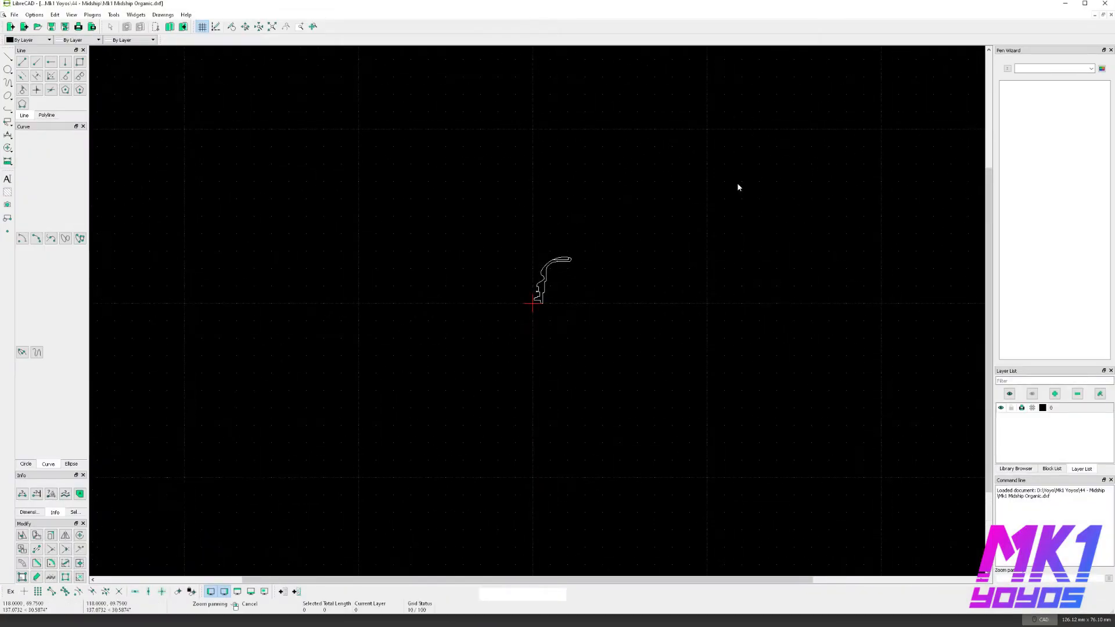
scroll(548, 276, "up", 3)
scroll(548, 276, "up", 6)
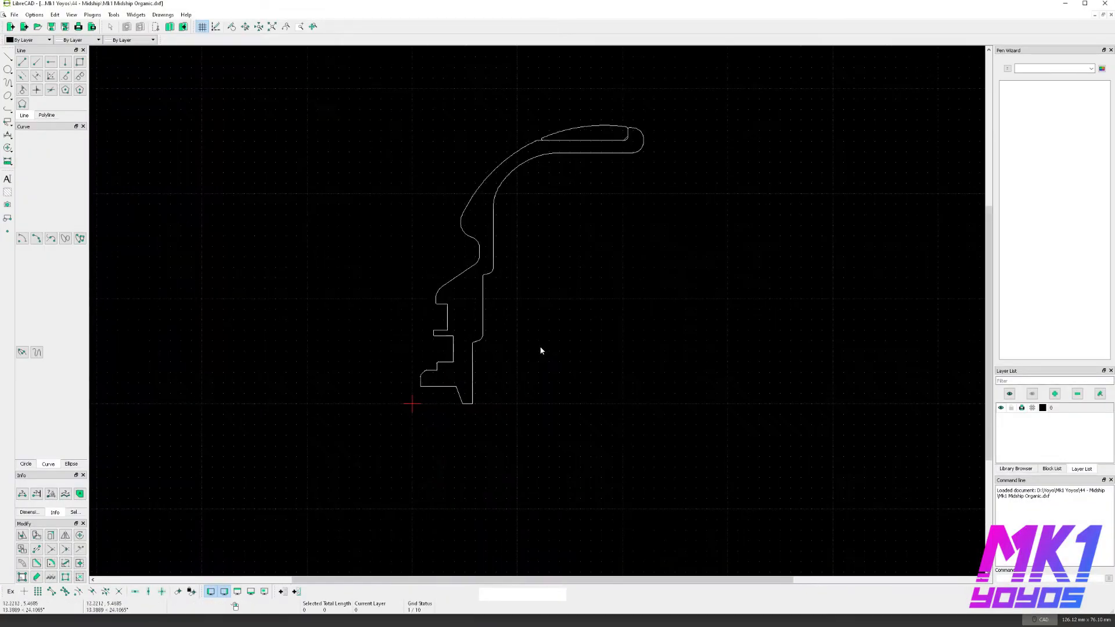
middle_click_drag(553, 254, 593, 314)
double_click(515, 294)
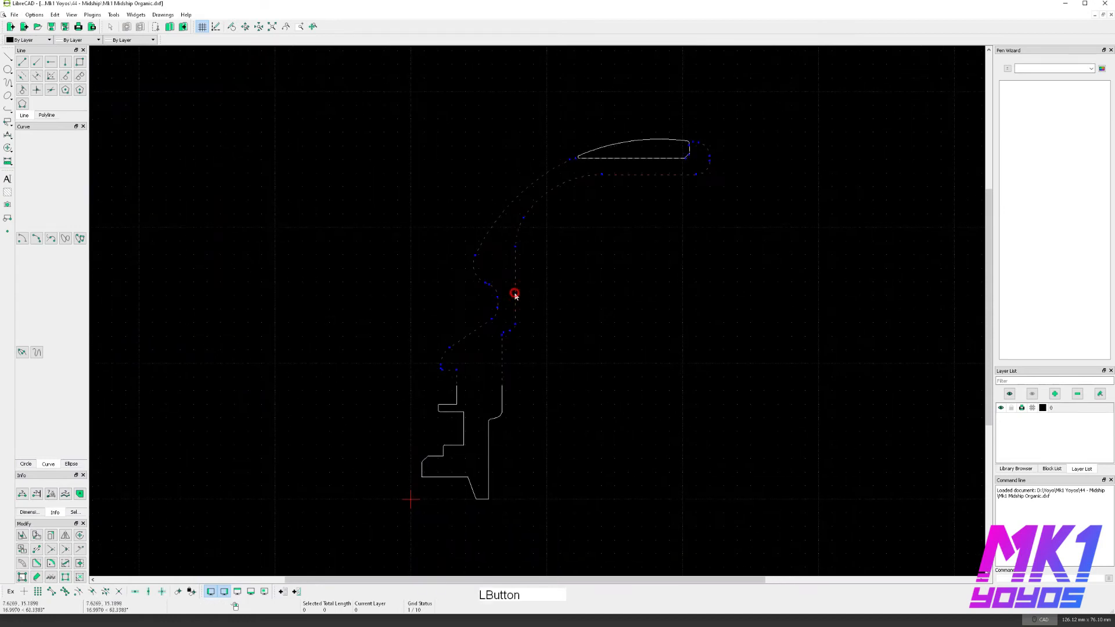
left_click_drag(607, 224, 616, 265)
key("Escape")
double_click(642, 142)
key("Escape")
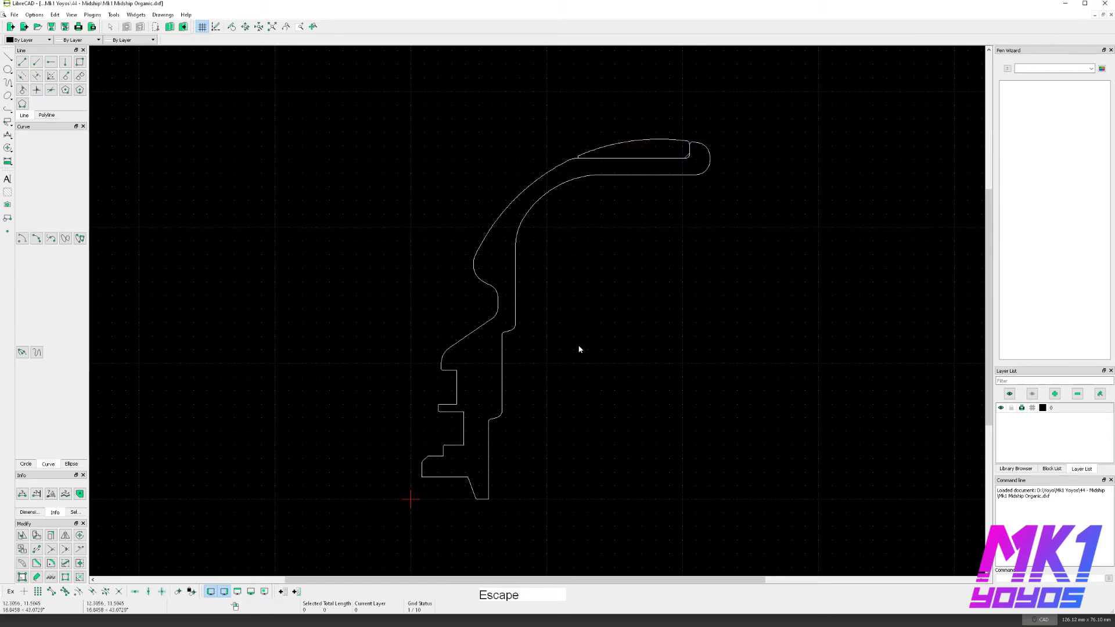
Examine the wall and rim outlines up close, from the inner wall up to the steel ring.
middle_click_drag(580, 348, 647, 299)
scroll(588, 340, "up", 2)
scroll(593, 325, "up", 2)
scroll(634, 271, "up", 2)
mouse_move(609, 326)
middle_mouse_down()
mouse_move(585, 201)
mouse_move(560, 281)
mouse_move(473, 453)
middle_mouse_up()
middle_click_drag(753, 182, 691, 523)
middle_click_drag(765, 225, 658, 506)
mouse_move(811, 292)
middle_mouse_down()
mouse_move(406, 493)
mouse_move(316, 483)
middle_mouse_up()
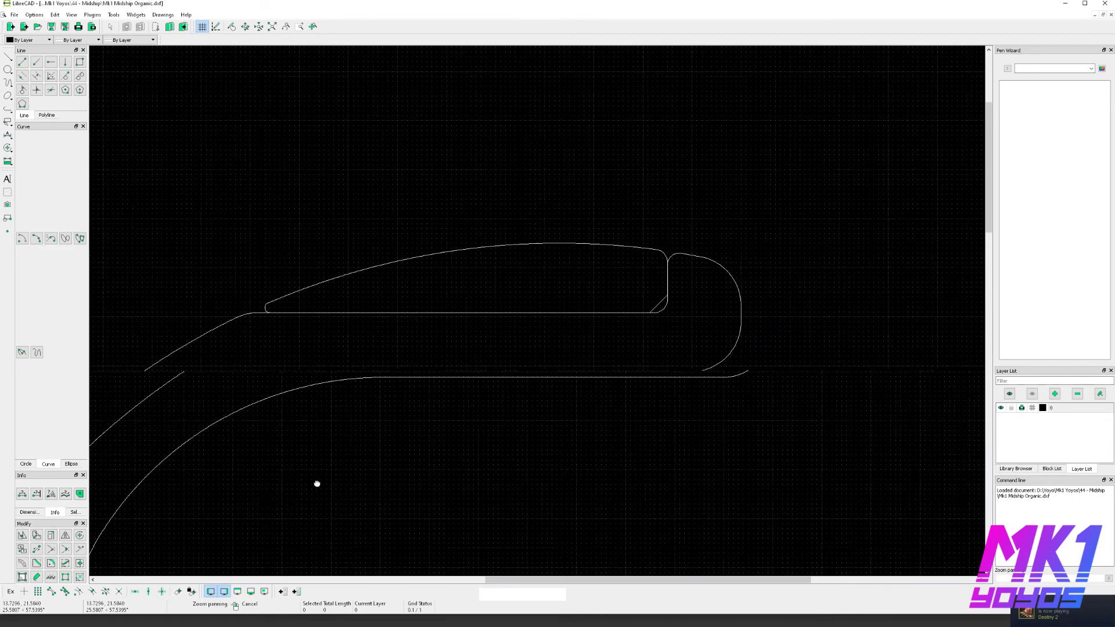
Close LibreCAD and return to the FreeCAD yoyo model.
left_click_drag(846, 240, 1098, 28)
left_click(1104, 4)
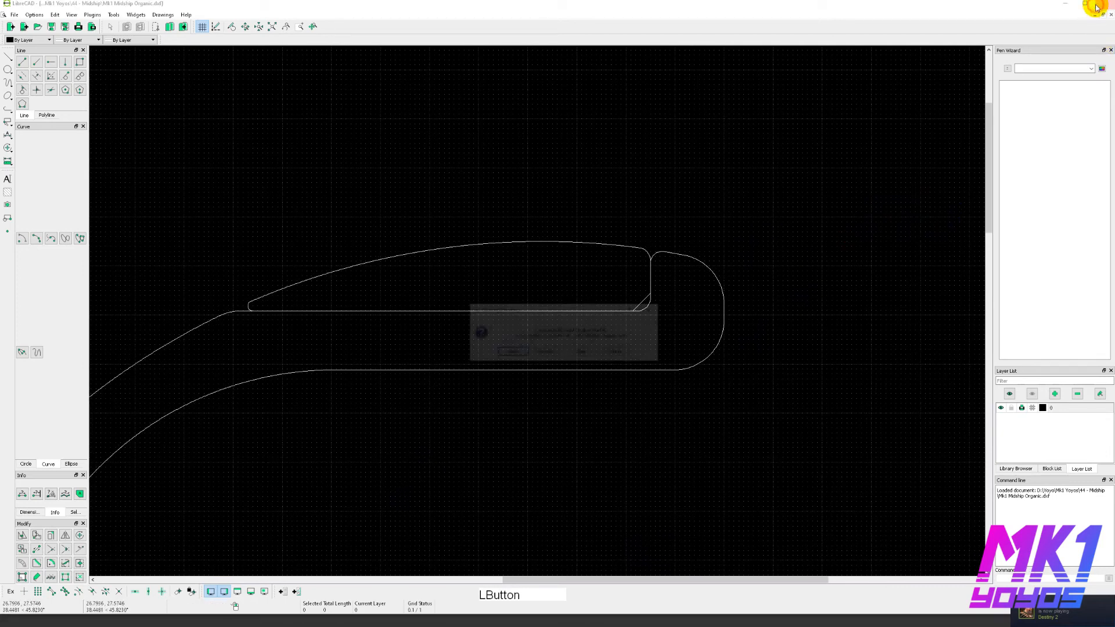
left_click(579, 350)
left_click(813, 409)
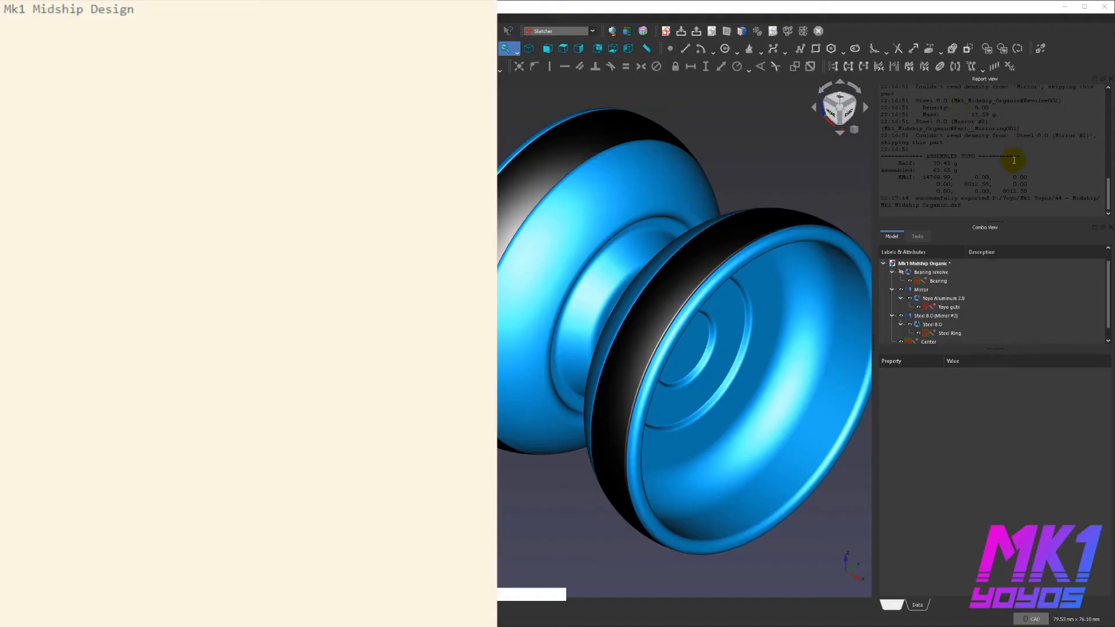
Copy the ASSEMBLED YOYO statistics block from the FreeCAD report into the design notes in the text editor, below the Mk1 Midship Design title.
left_click_drag(1039, 190, 864, 155)
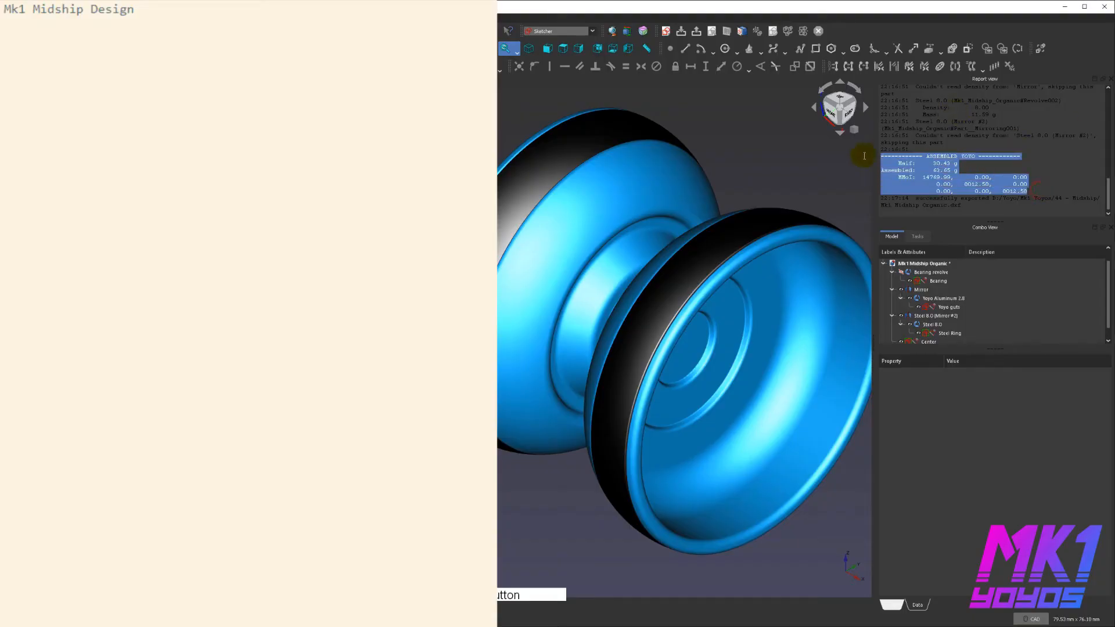
key("ctrl+c")
left_click(107, 107)
key("ctrl+v")
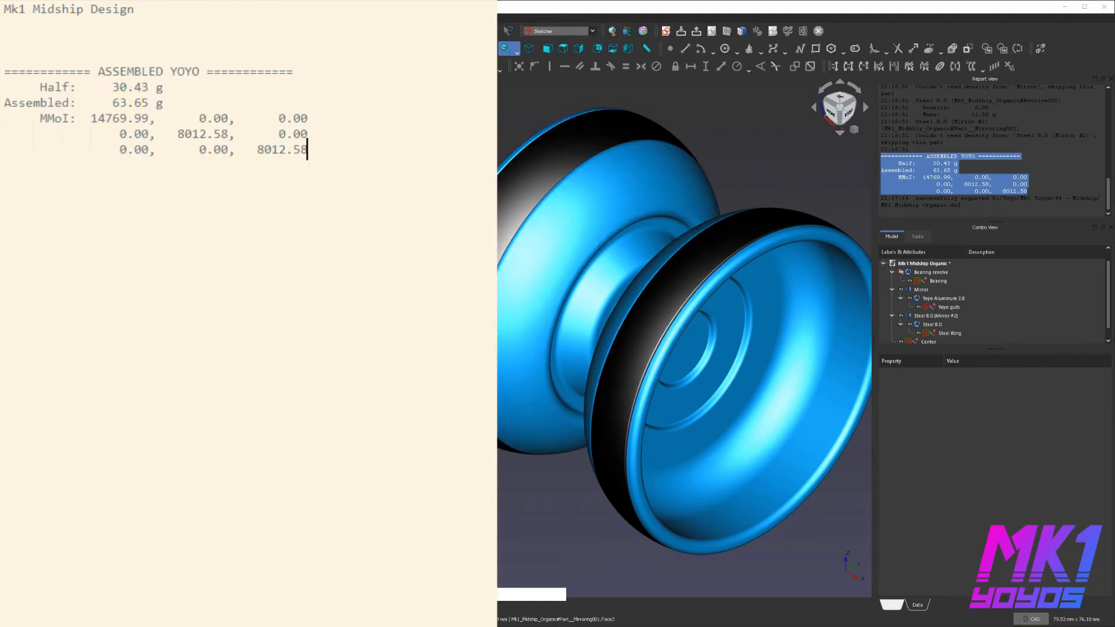
List the Yoyo guts sketch's constraints in FreeCAD and add the line "Width: 44mm" below the notes title.
left_click(949, 306)
left_click(884, 443)
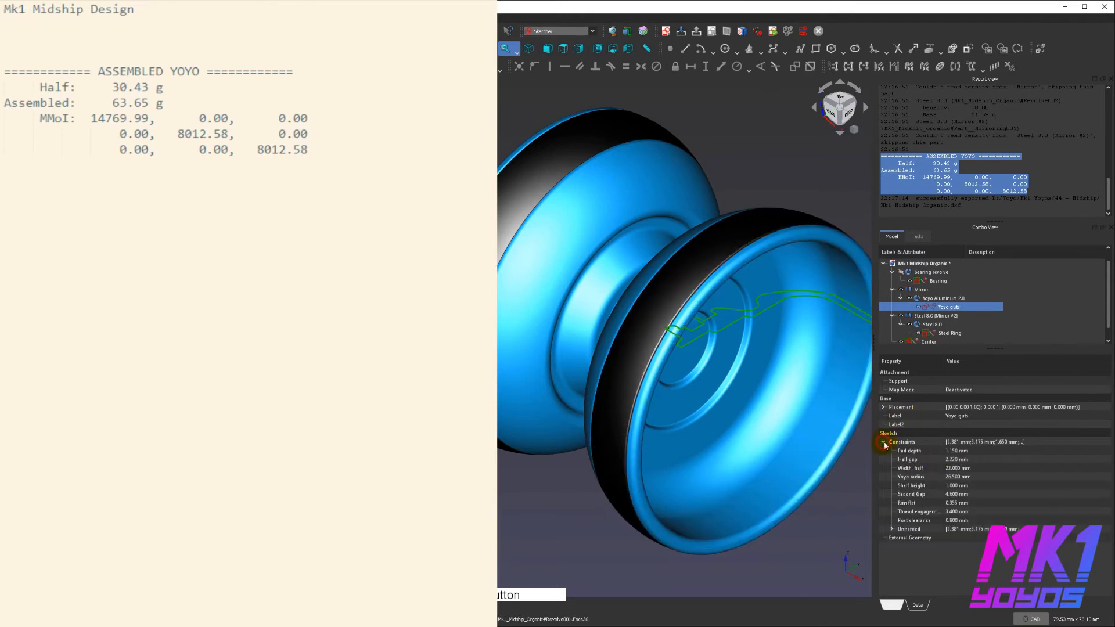
left_click(135, 41)
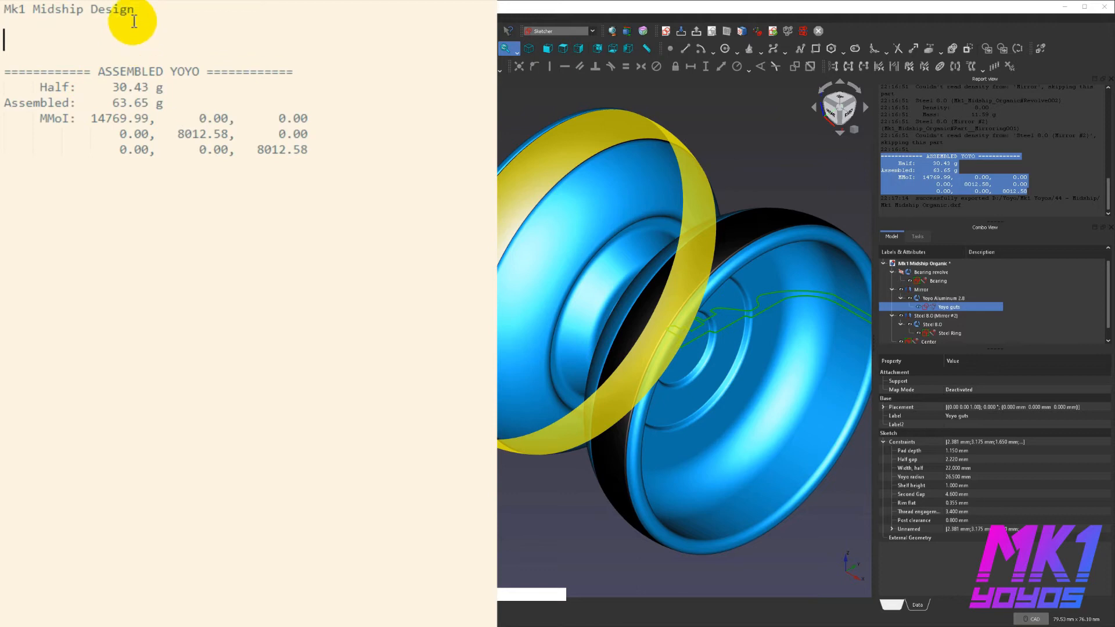
type("Wodth")
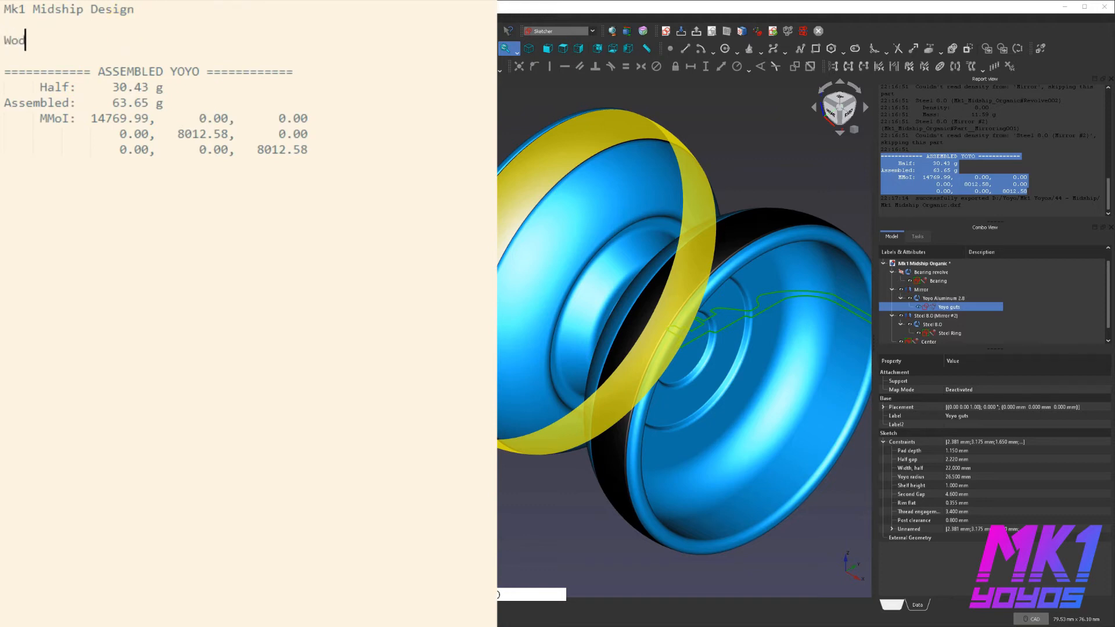
key("BackSpace")
key("BackSpace")
key("BackSpace")
type("idth: 44mm")
key("Return")
Add the line "Diameter: 53mm" below the width in the notes.
type("Diameter: 53")
type(",,")
key("BackSpace")
key("BackSpace")
type("mm")
key("Return")
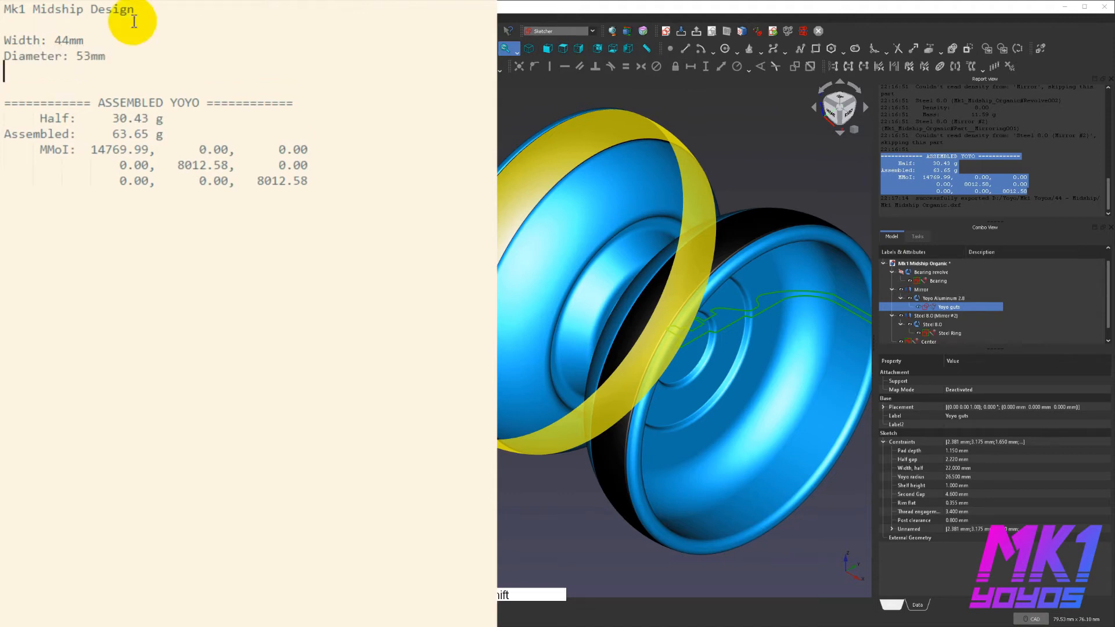
Add the material lines "Body: 7075 Aluminum" and "Rings: Stainless steel" to the notes.
type("Body: 7075 Aluminum")
key("Return")
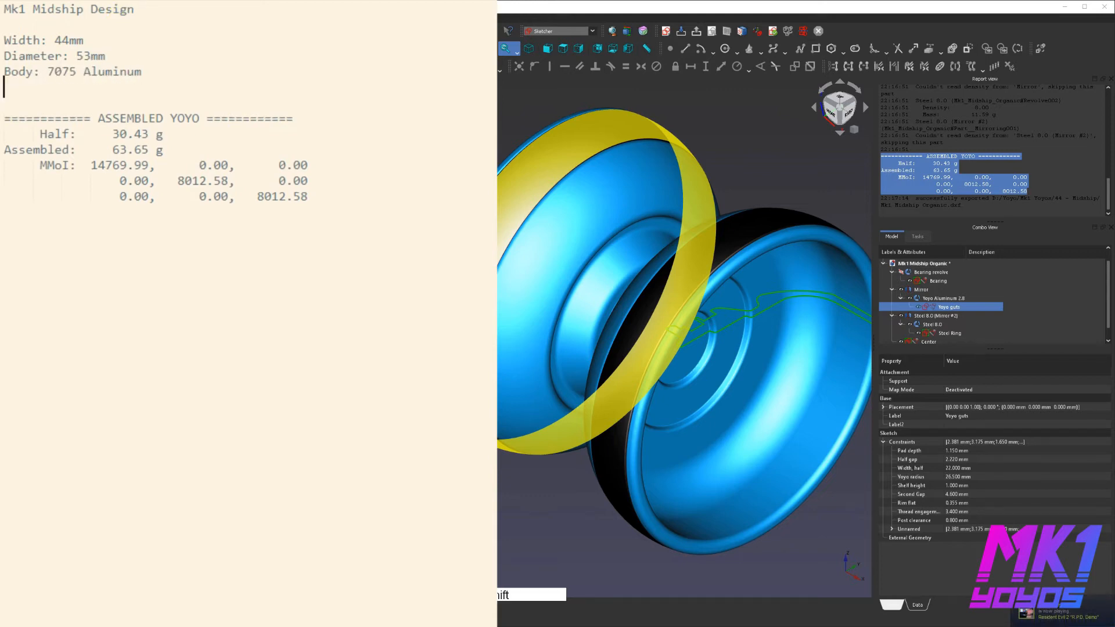
type("Rings: Sta")
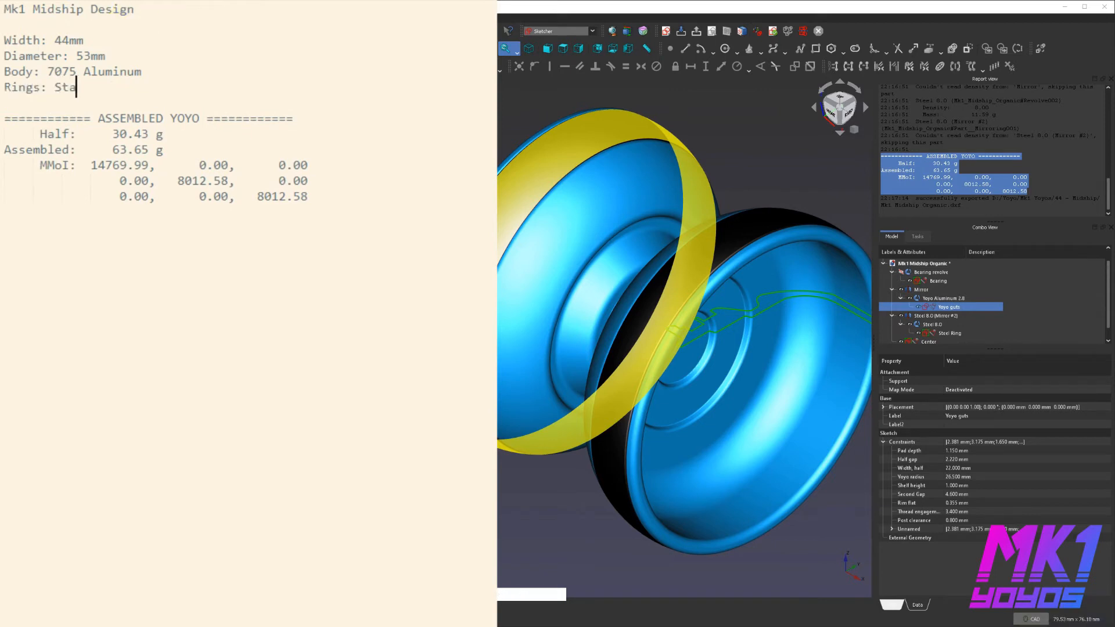
type("inless steel")
key("Return")
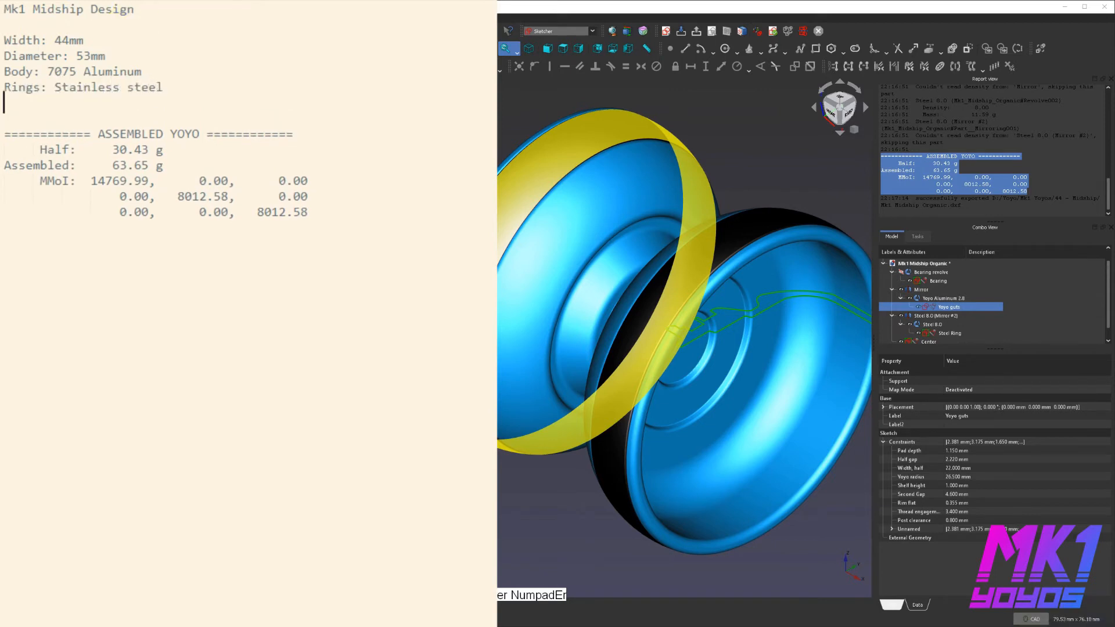
Add the line "Axle: M4x8mm" below the rings entry.
type("Axle: ")
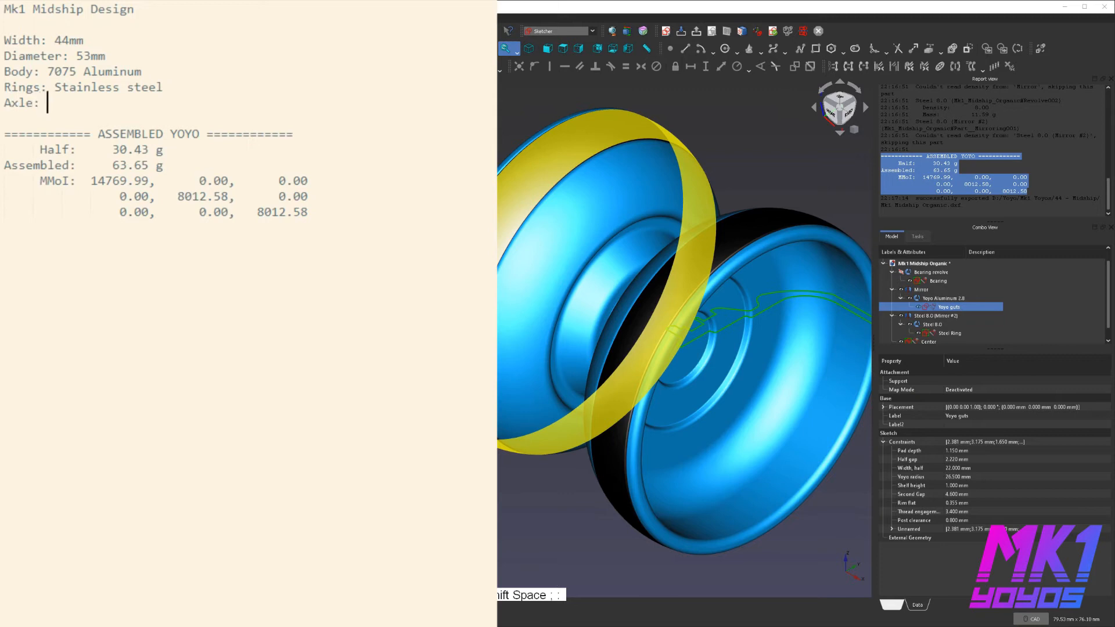
type("8mm ")
type("M4x")
key("BackSpace")
key("BackSpace")
key("BackSpace")
key("BackSpace")
type("M4")
key("Return")
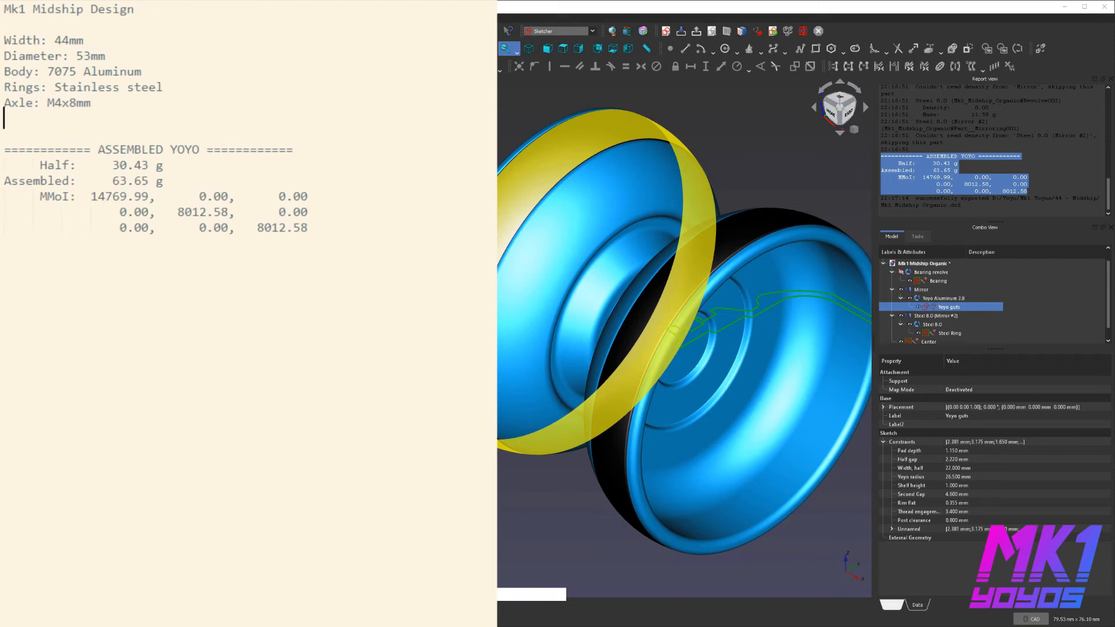
Add the finish line "Surface: 220 grit blast" below the axle entry.
type("220 grit blast")
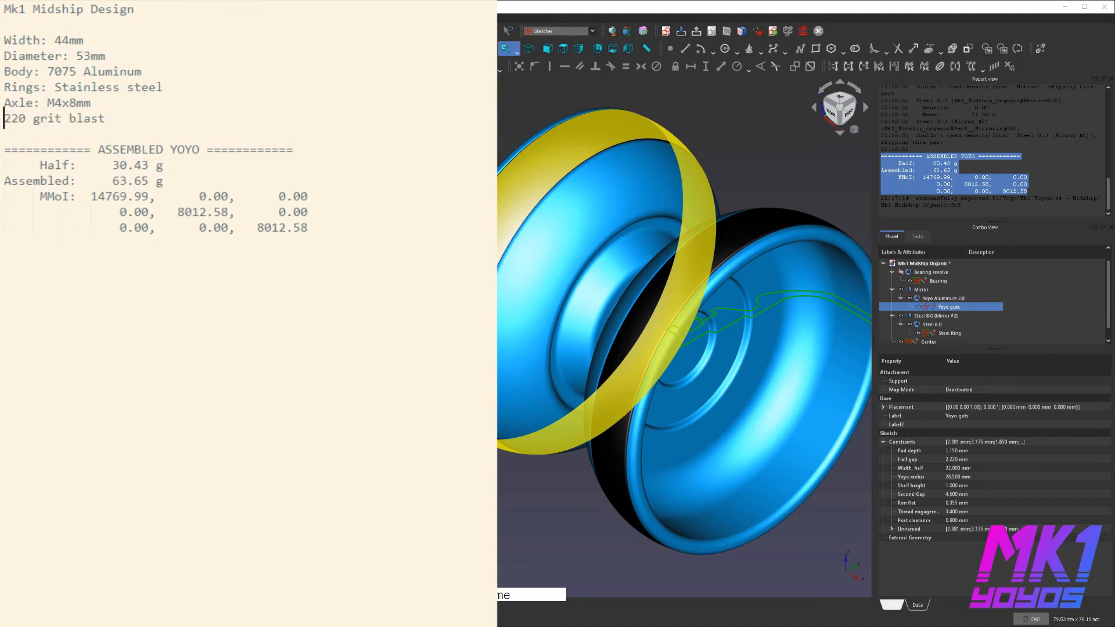
type("Finish:")
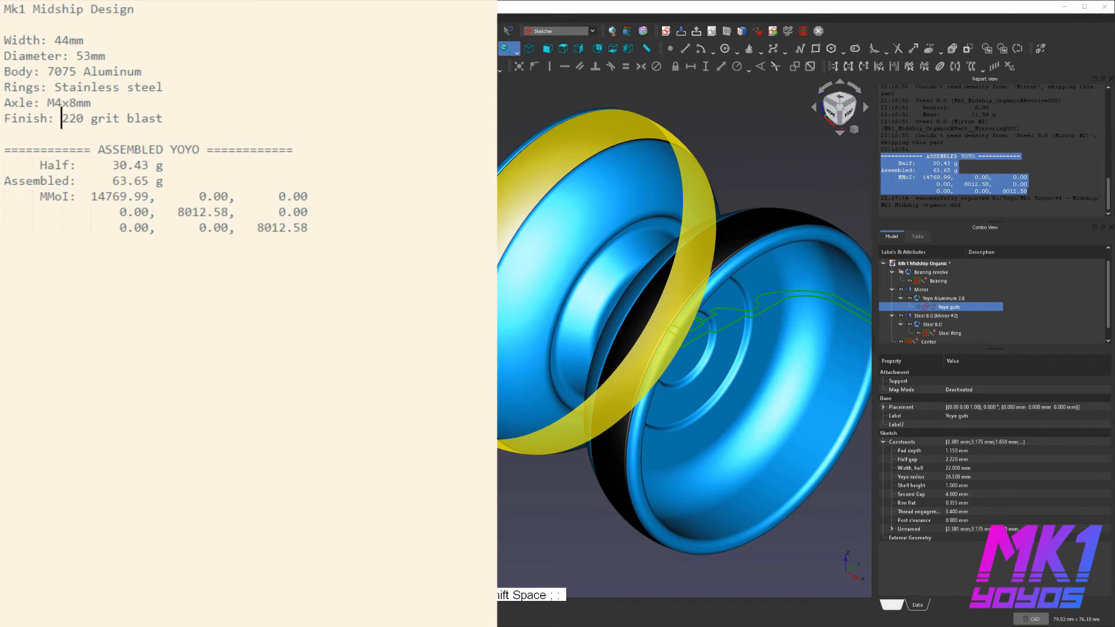
key("Left")
key("Left")
key("shift+Home")
type("Surface")
Add the line "Anodized" below the surface entry.
key("End")
key("Return")
type("Anodiz")
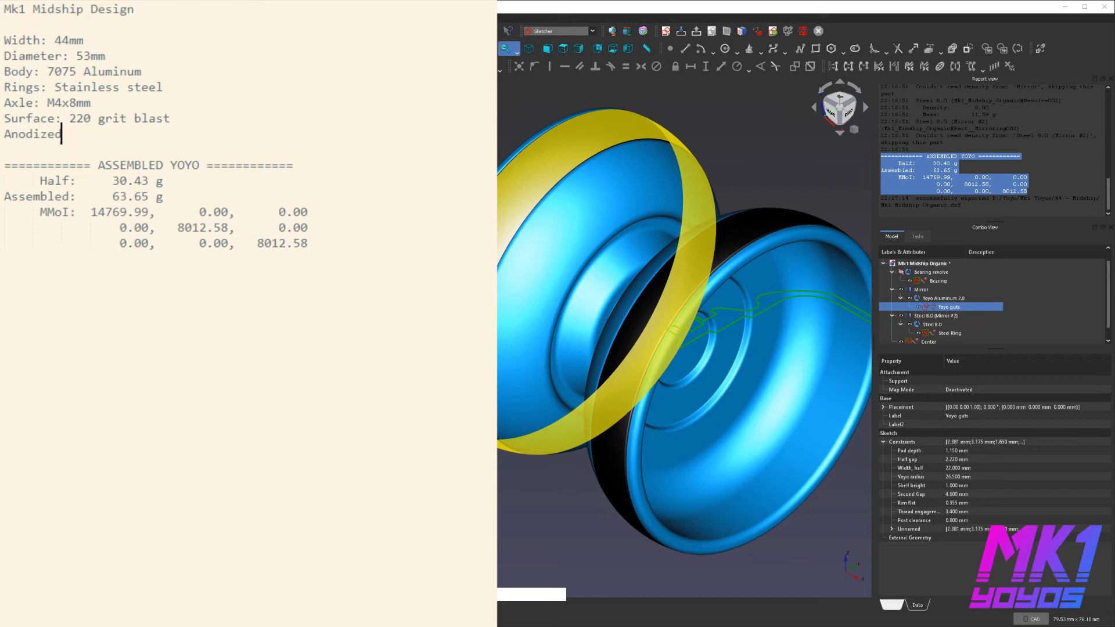
left_click(278, 270)
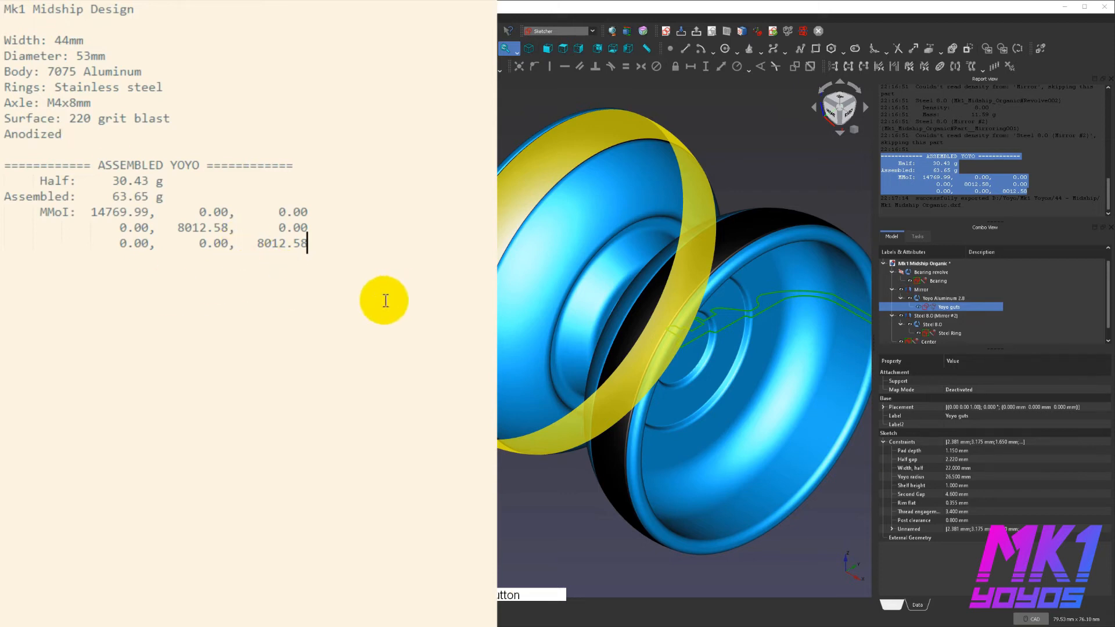
Insert the line "Weight: ~63.65g" between the diameter and body entries.
left_click(164, 56)
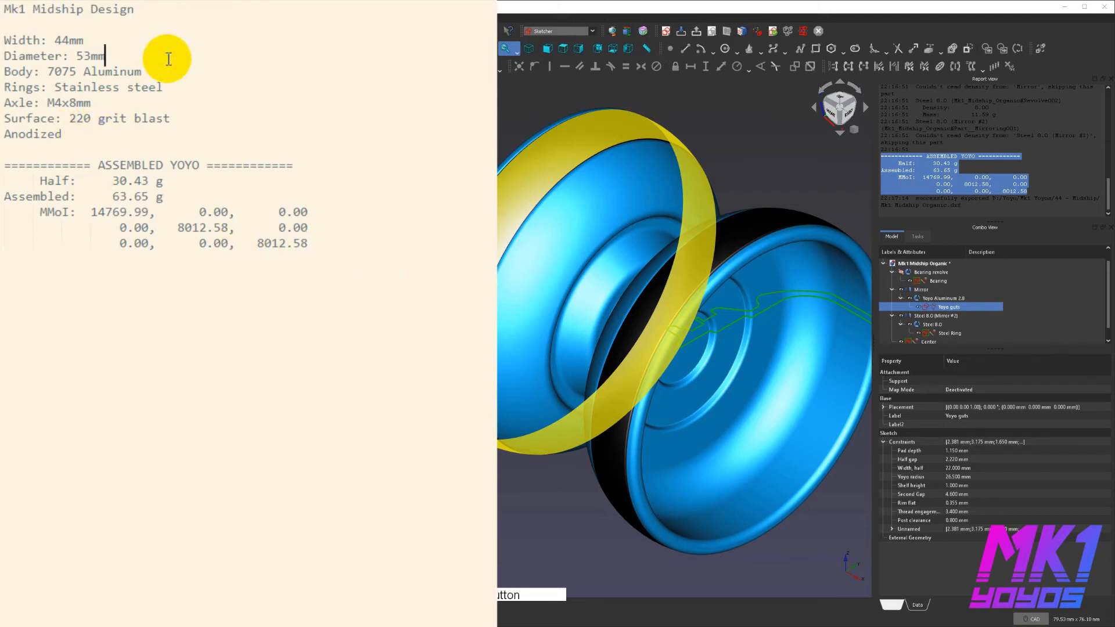
key("Return")
type("Weoigj")
key("BackSpace")
key("BackSpace")
key("BackSpace")
key("BackSpace")
type("ight: ")
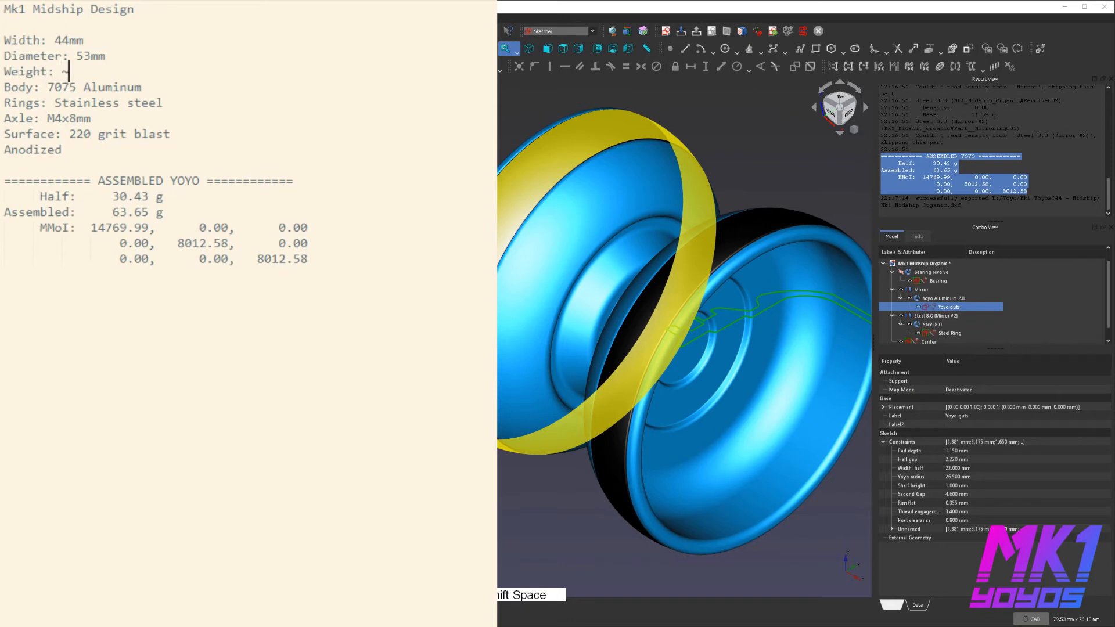
type("~63.7g")
key("BackSpace")
type("65g")
Underline the notes title with a row of equals signs on the blank line beneath it.
left_click(219, 215)
left_click(132, 20)
type("==============================")
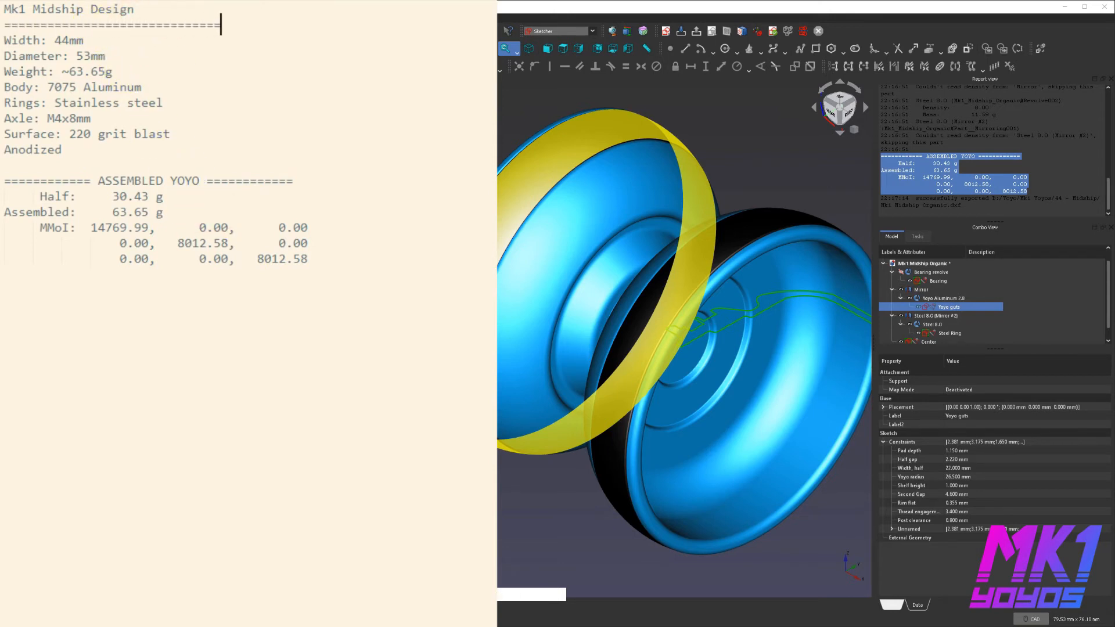
Change the title to "Mk1 Spyglass Design Notes" with a matching symbol at each end, and save the notes.
double_click(76, 10)
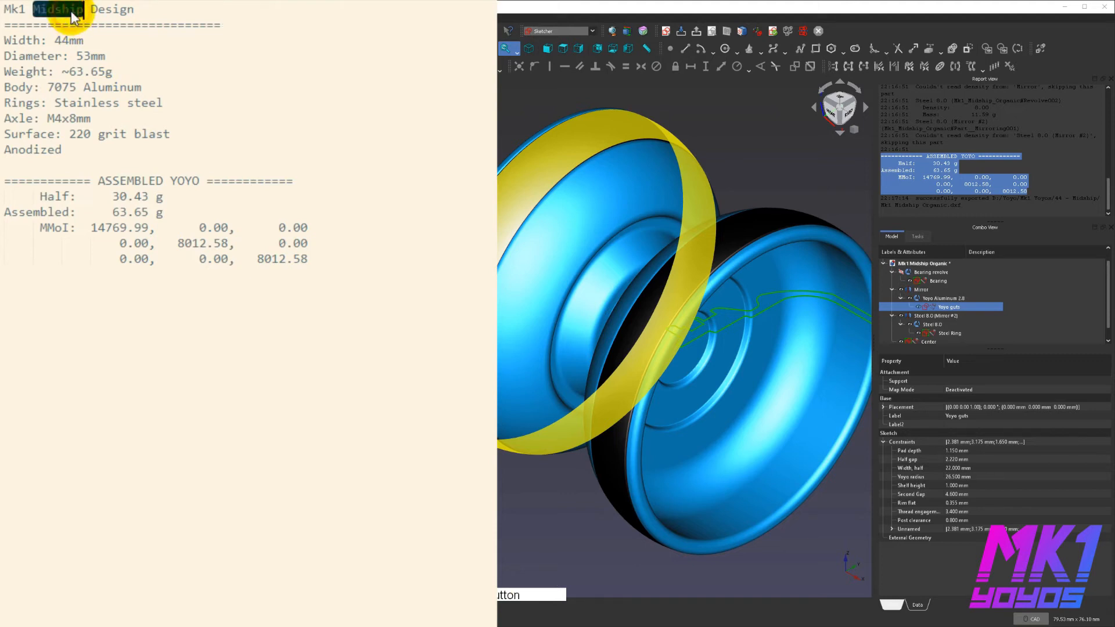
type("Spyglass")
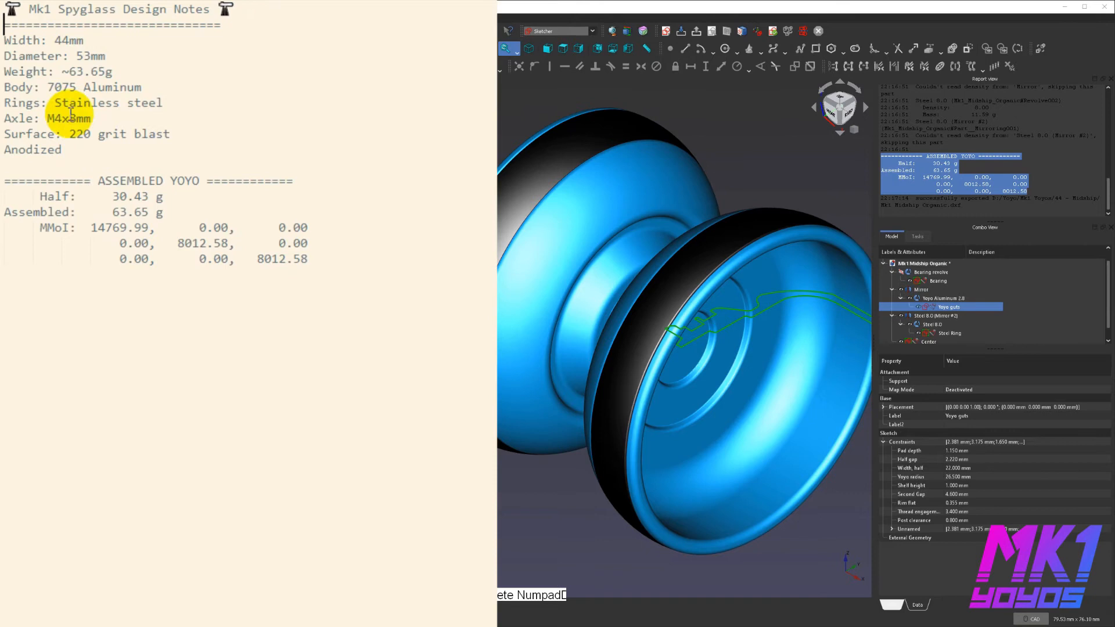
left_click(156, 165)
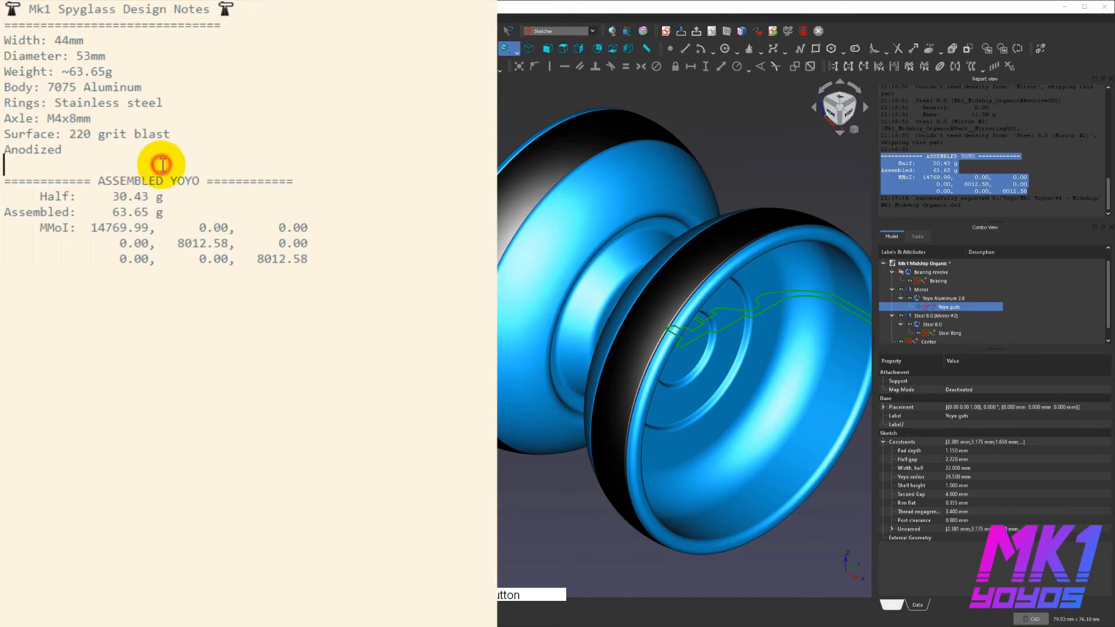
left_click(232, 88)
key("ctrl+s")
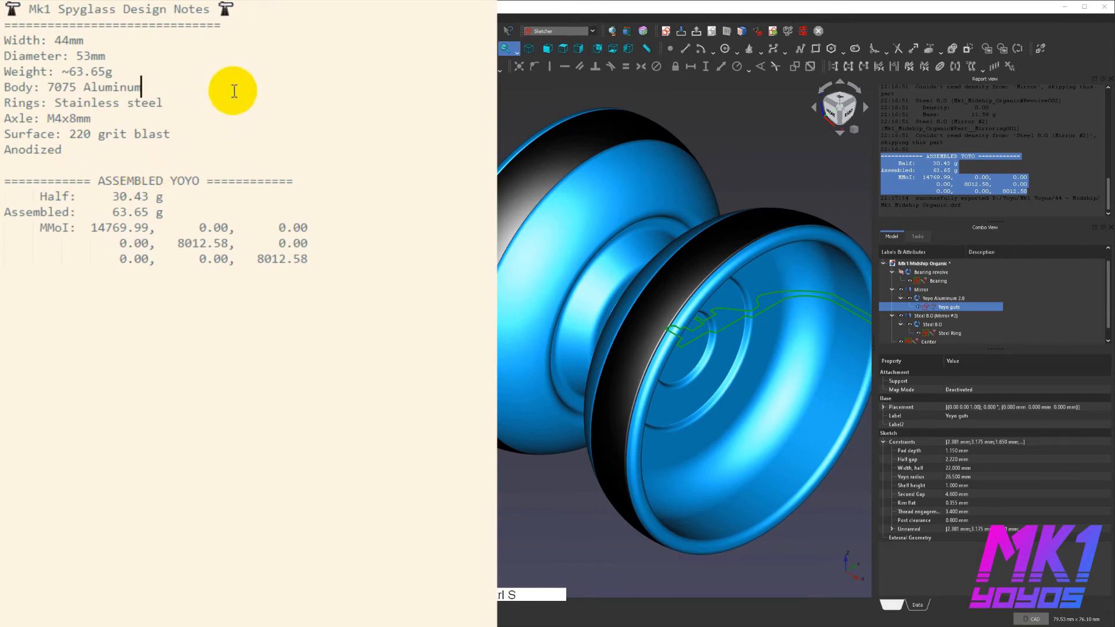
Add the line "Quantity needed: 8x" below the Anodized entry.
left_click(139, 165)
left_click(124, 148)
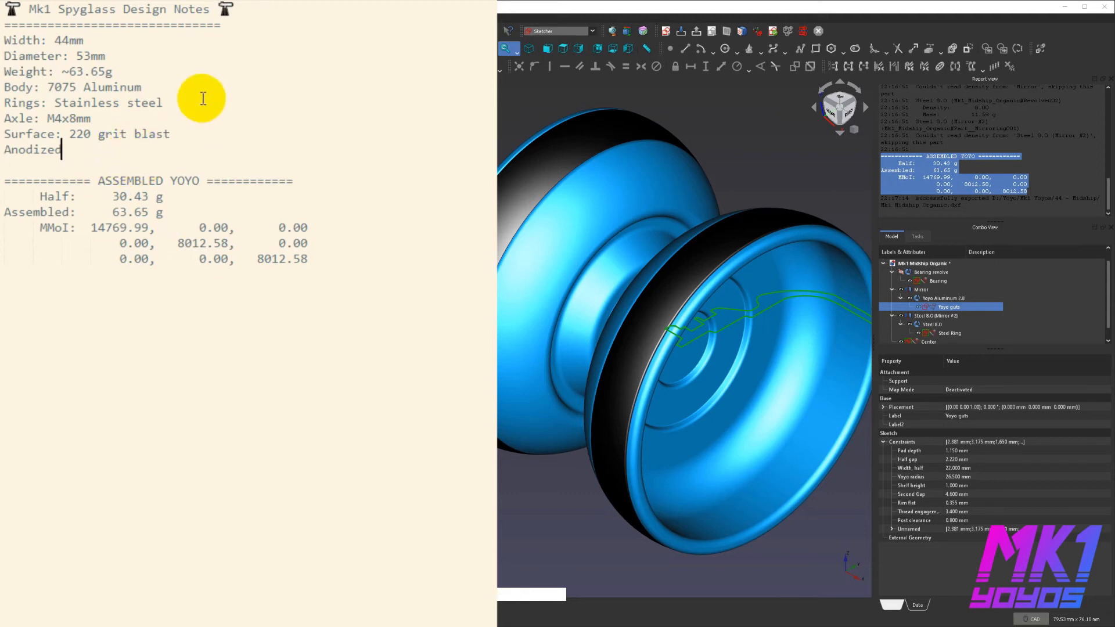
key("Return")
type("Quantity needed: 8x")
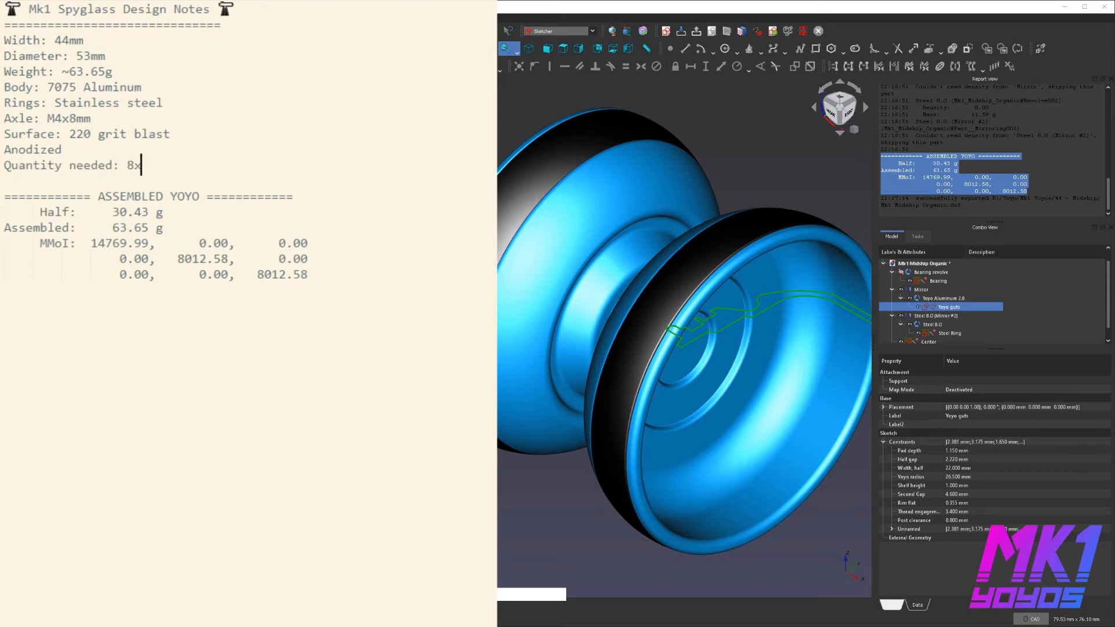
key("Left")
key("End")
Add the line "Color: ????" below the quantity and save the notes.
key("Return")
type("Color: ????")
key("ctrl+s")
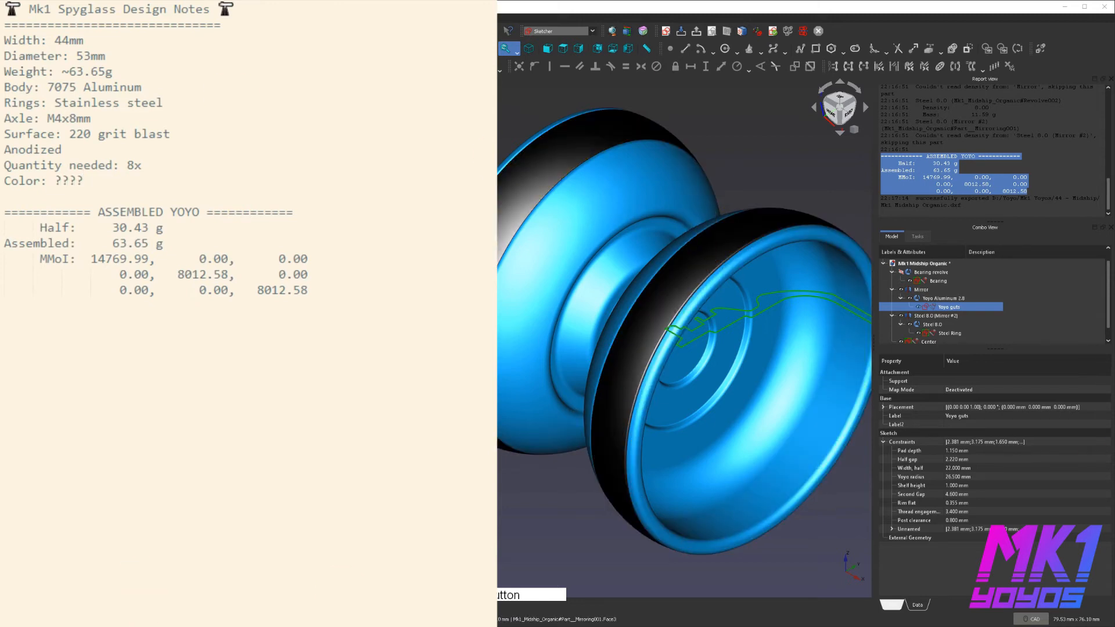
View the yoyo render images in the 44 - Midship Renders folder to compare color options.
left_click_drag(667, 173, 541, 187)
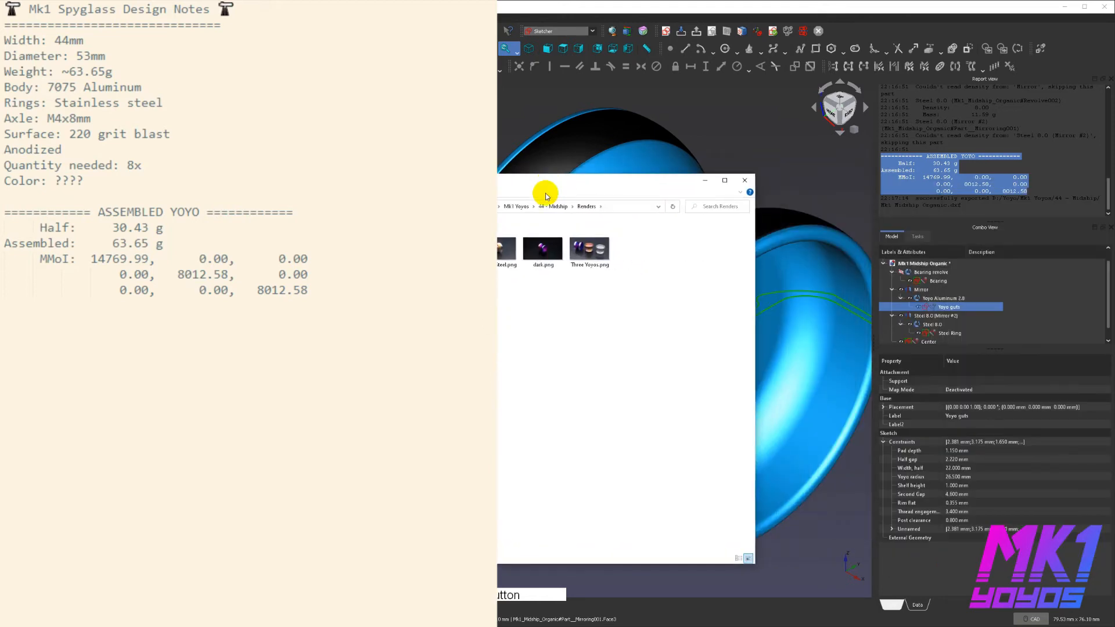
double_click(503, 254)
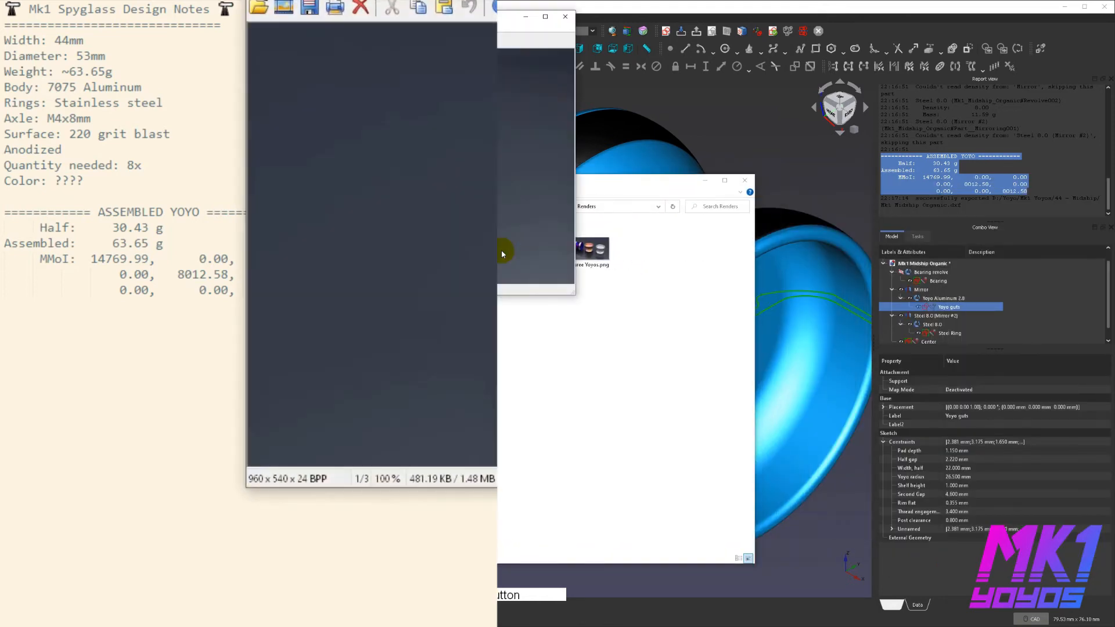
key("Right")
key("Right")
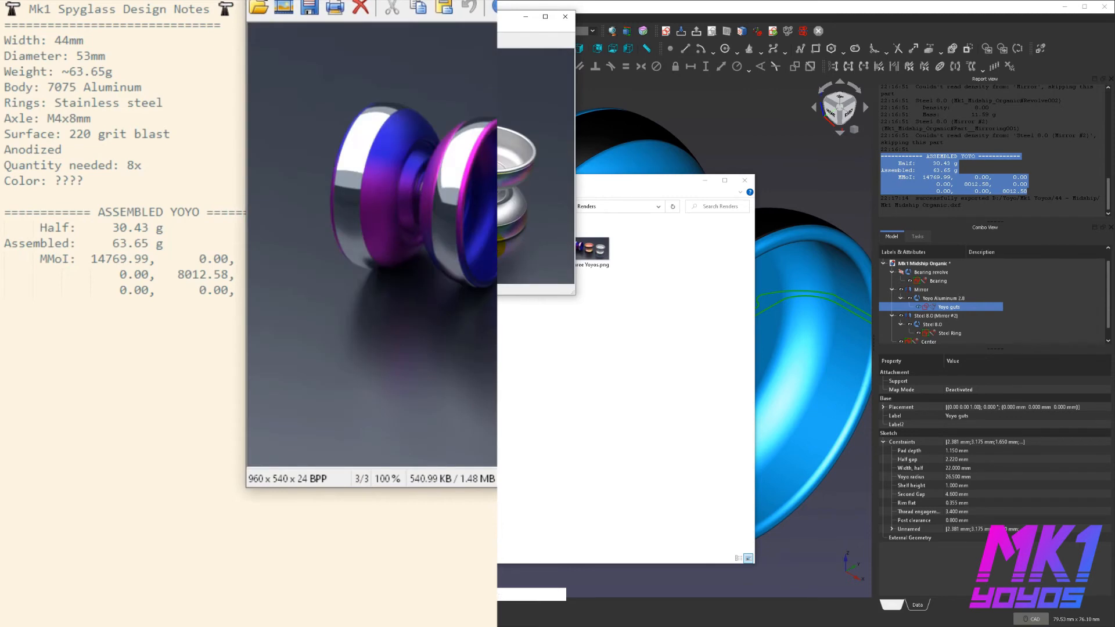
left_click_drag(433, 106, 544, 255)
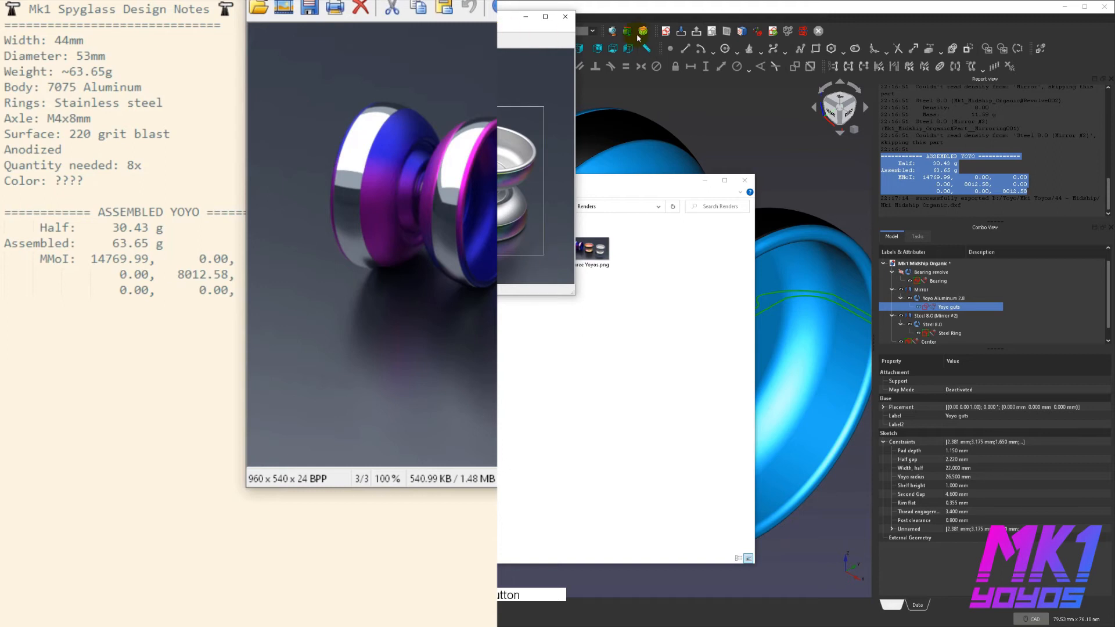
left_click_drag(488, 17, 766, 38)
Add an indented line "Silver body, rainbow rings" below the Color entry.
left_click(147, 179)
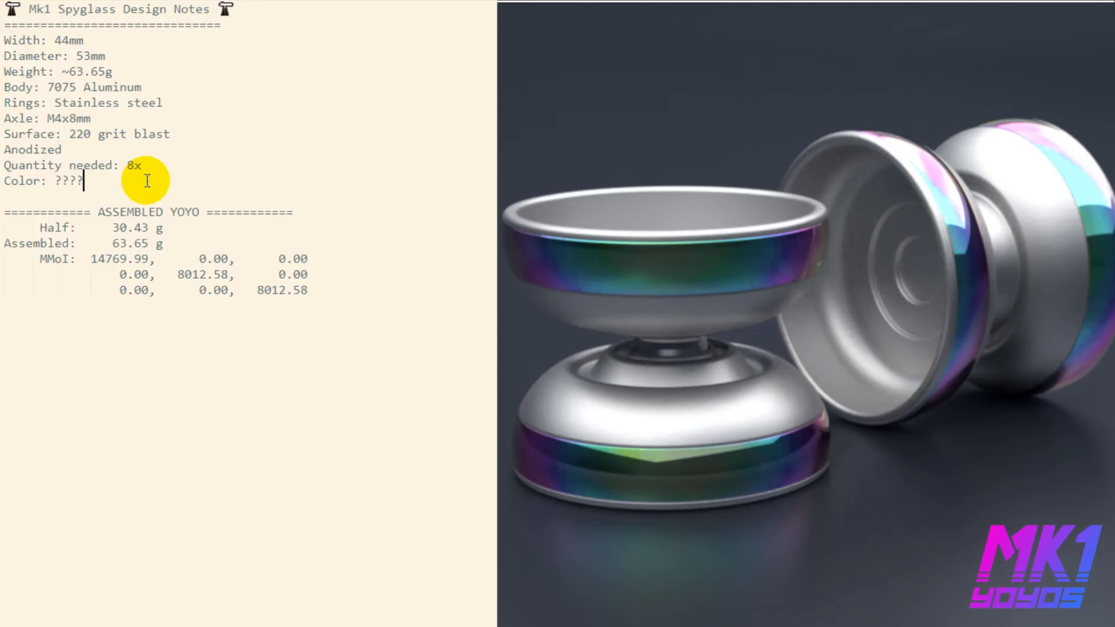
key("Return")
type("Silver b")
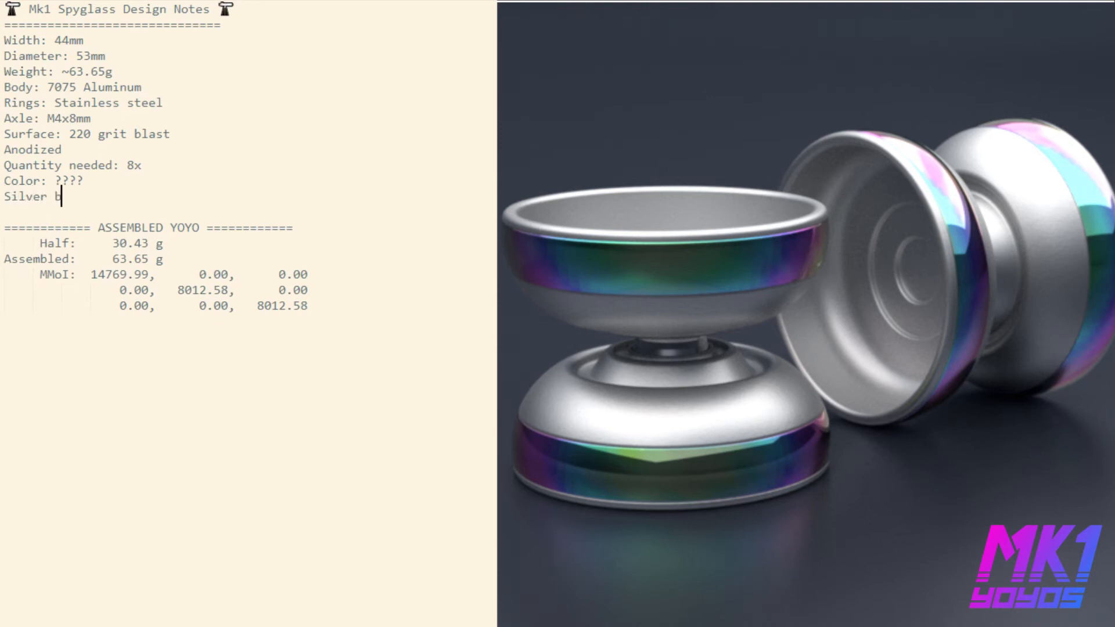
type("ody, rainbow rings")
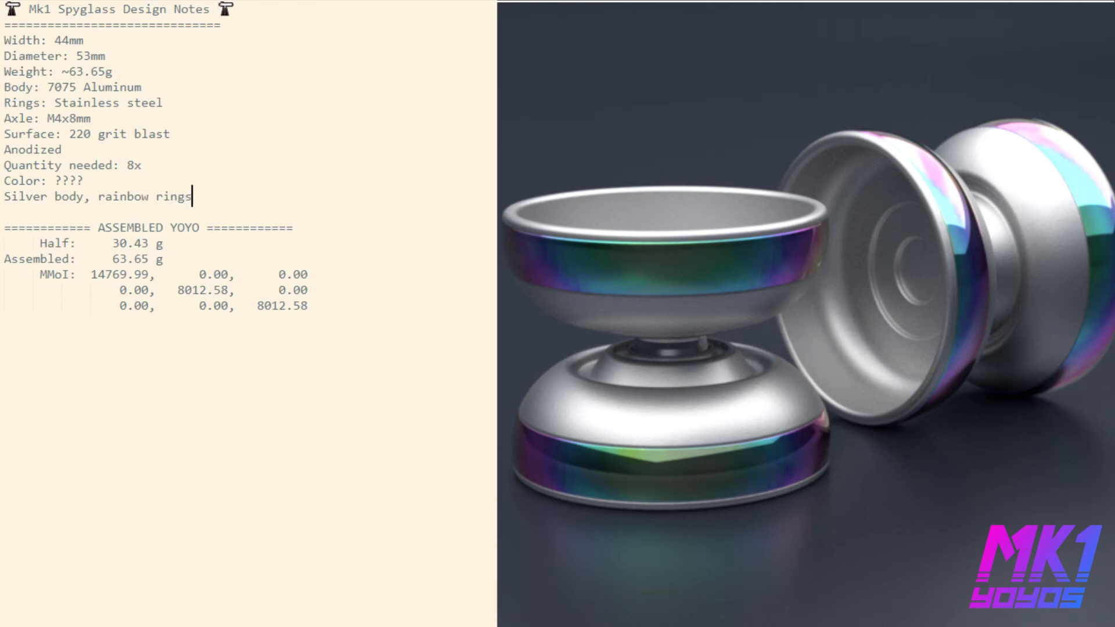
key("Home")
key("Tab")
key("End")
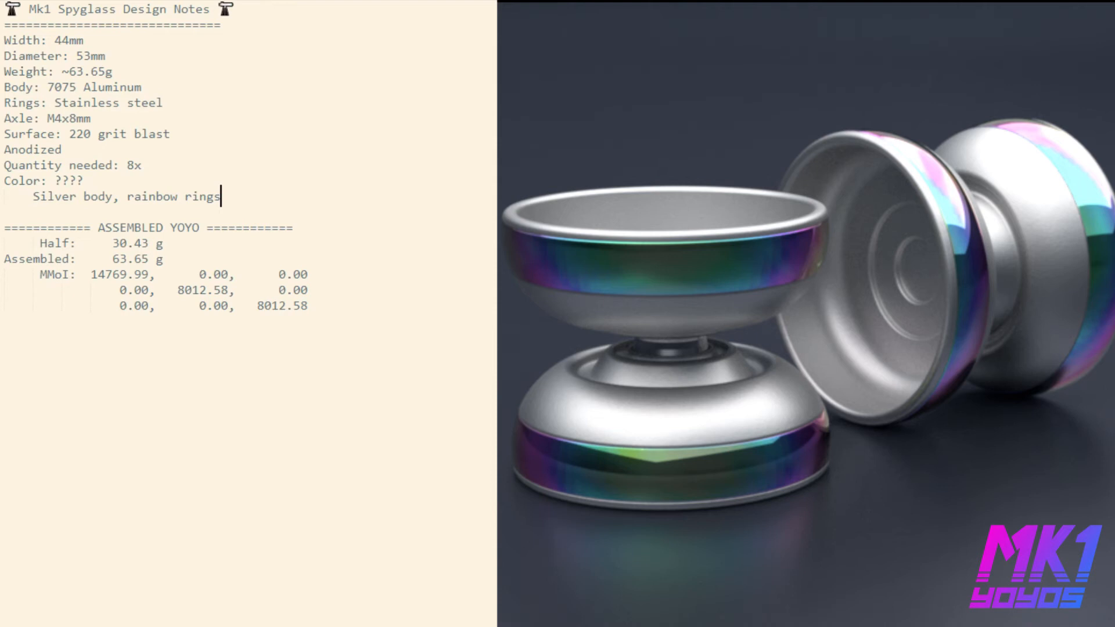
left_click(340, 289)
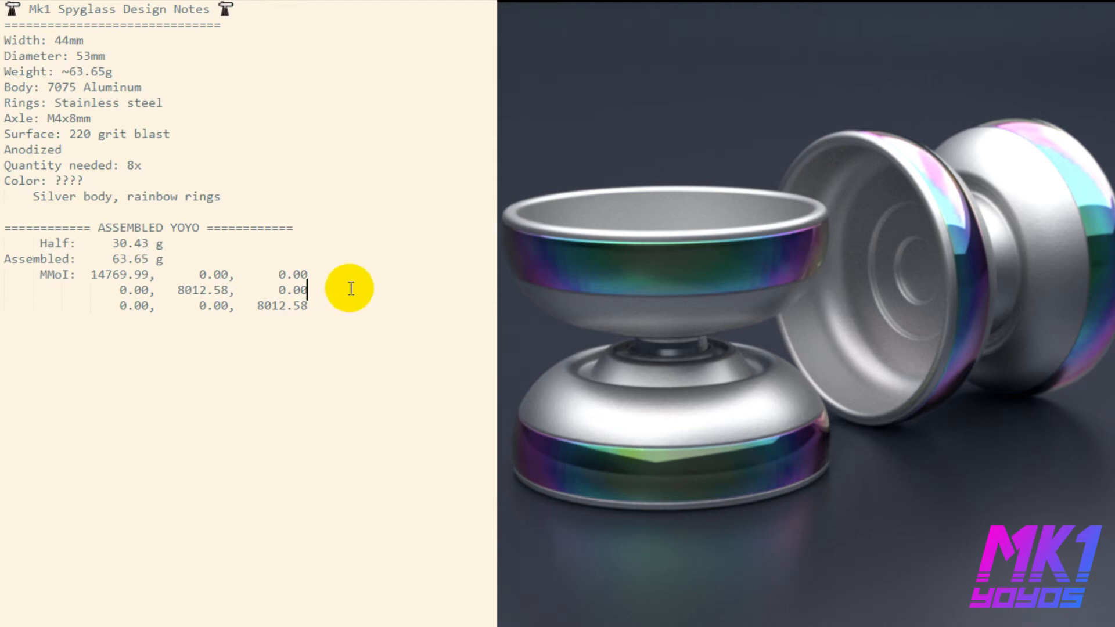
left_click(86, 209)
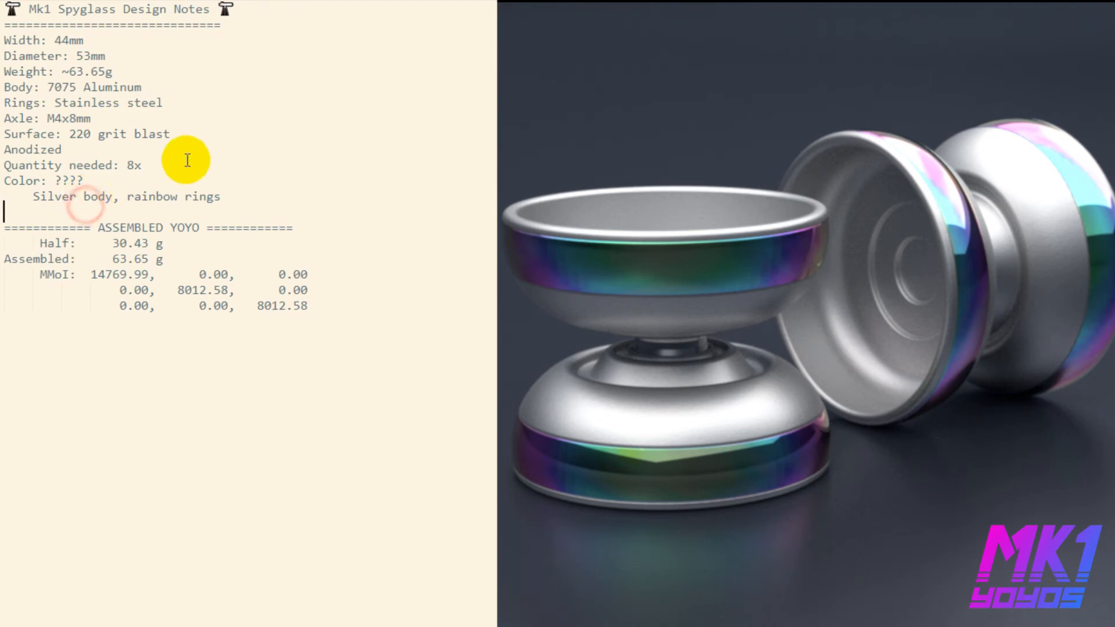
key("Return")
key("Return")
key("Return")
key("Up")
key("Up")
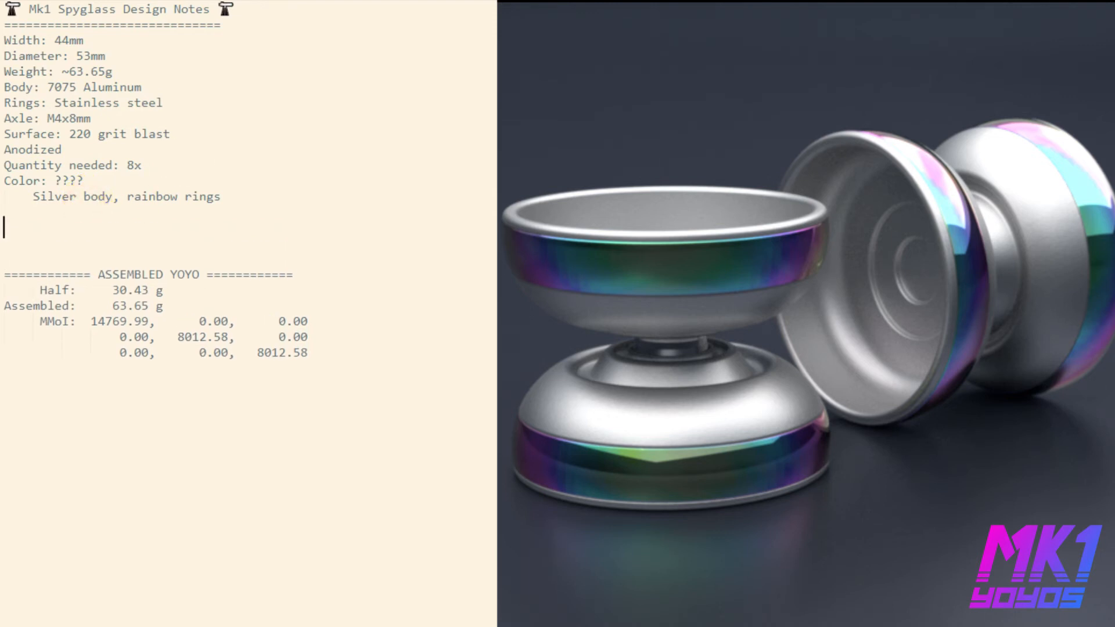
key("Delete")
key("Delete")
key("Delete")
Add the heading "Prototyping process" at the end of the notes and underline it with a row of equals signs.
key("Down")
key("ctrl+End")
key("Return")
key("BackSpace")
key("BackSpace")
key("BackSpace")
key("BackSpace")
type("Prototyping process")
key("Return")
type("=====================")
Write list item "1. Find a machine shop that can handle everything the design needs" under the heading.
key("Return")
type("`.")
key("BackSpace")
key("BackSpace")
type("1. Find ")
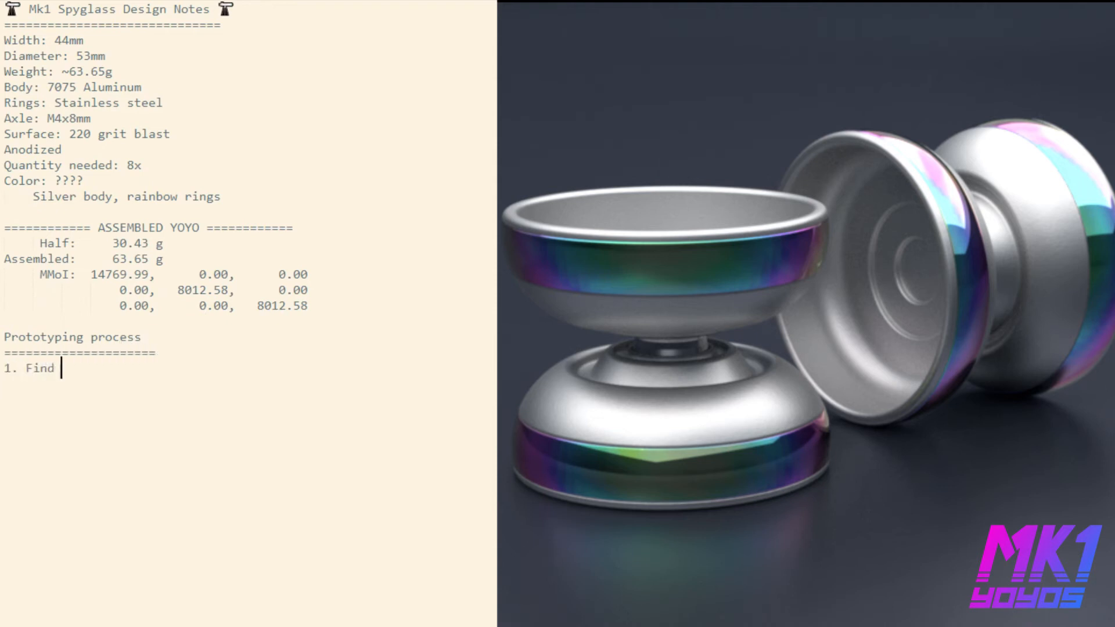
type("a machine shop")
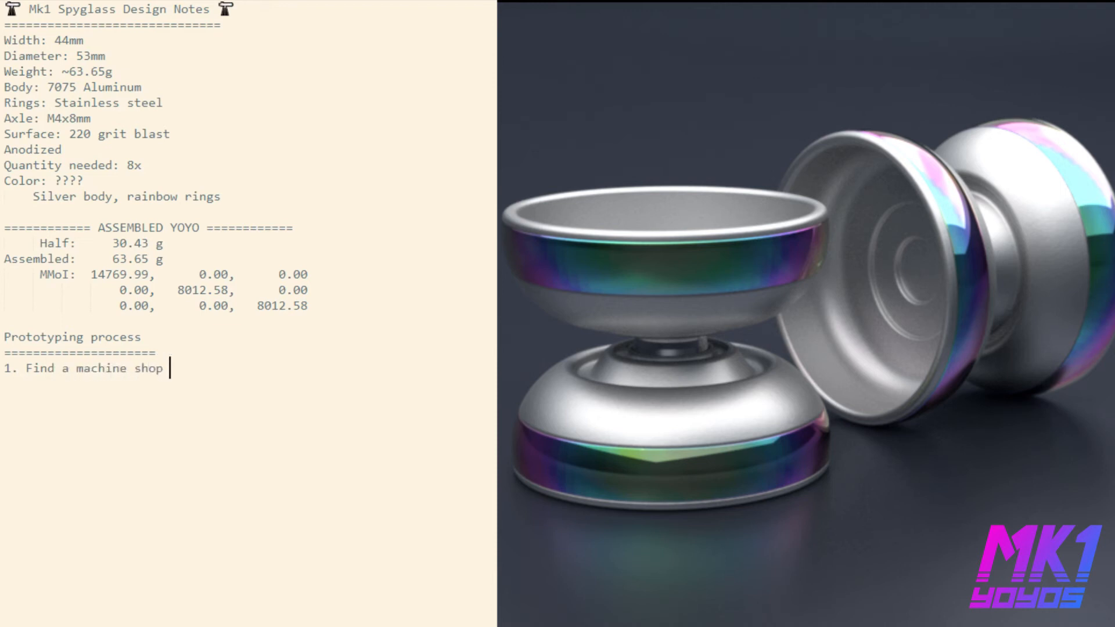
type(" that ")
type("can hand")
type("le a")
type("verything the desi")
type("gn needs")
Add item "1.a. I prefer to have the machine shop handle the anodizing. Whether they outsource it or do it in house - as long as they manage it.".
key("Return")
type("1.a. ")
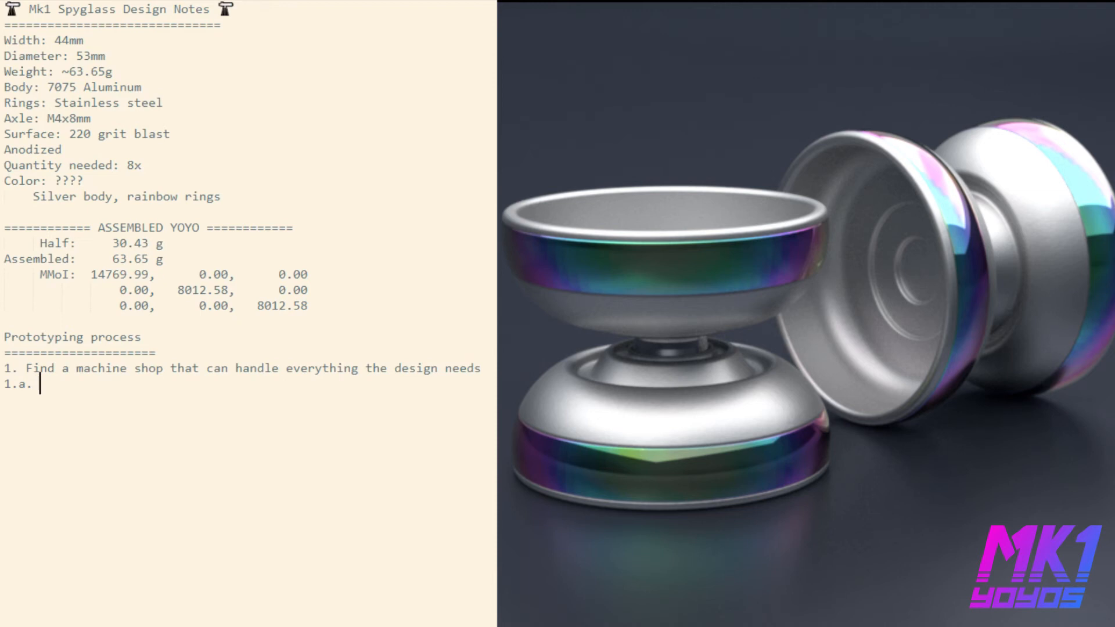
type("I prefer to have the machine sh")
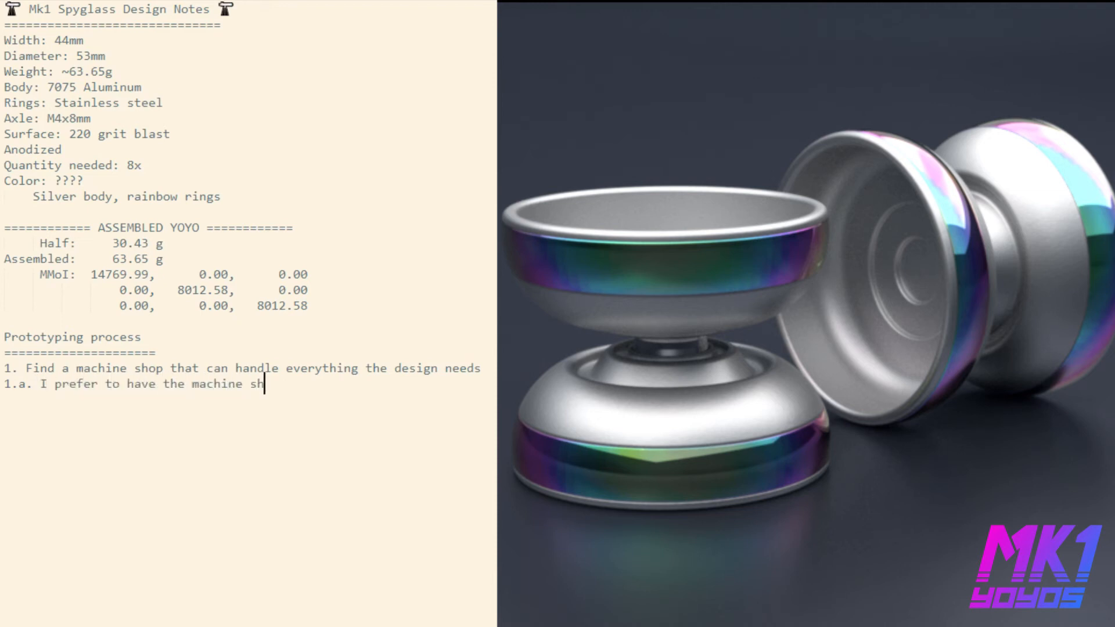
type("op handle the anodizing. Whet")
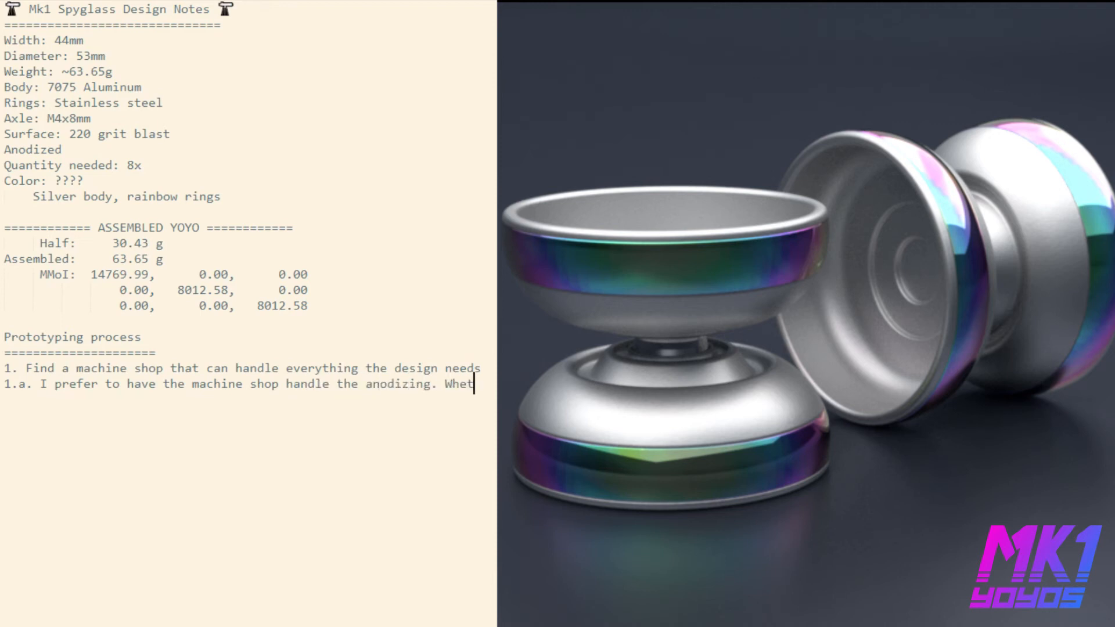
type("her they outsource")
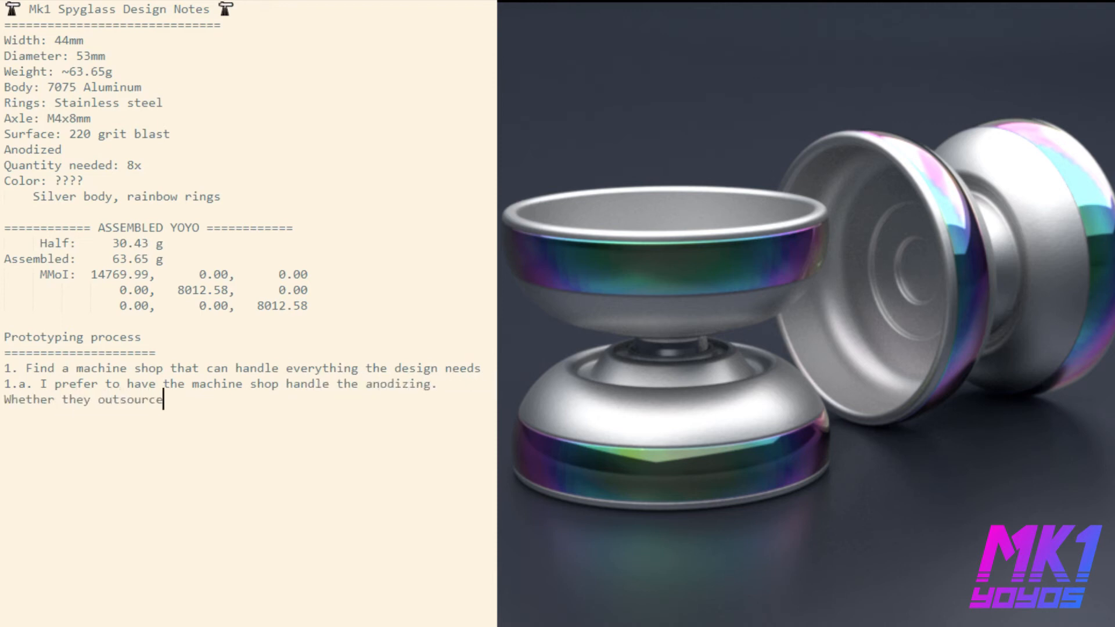
type(" it or do it in house - as long as ")
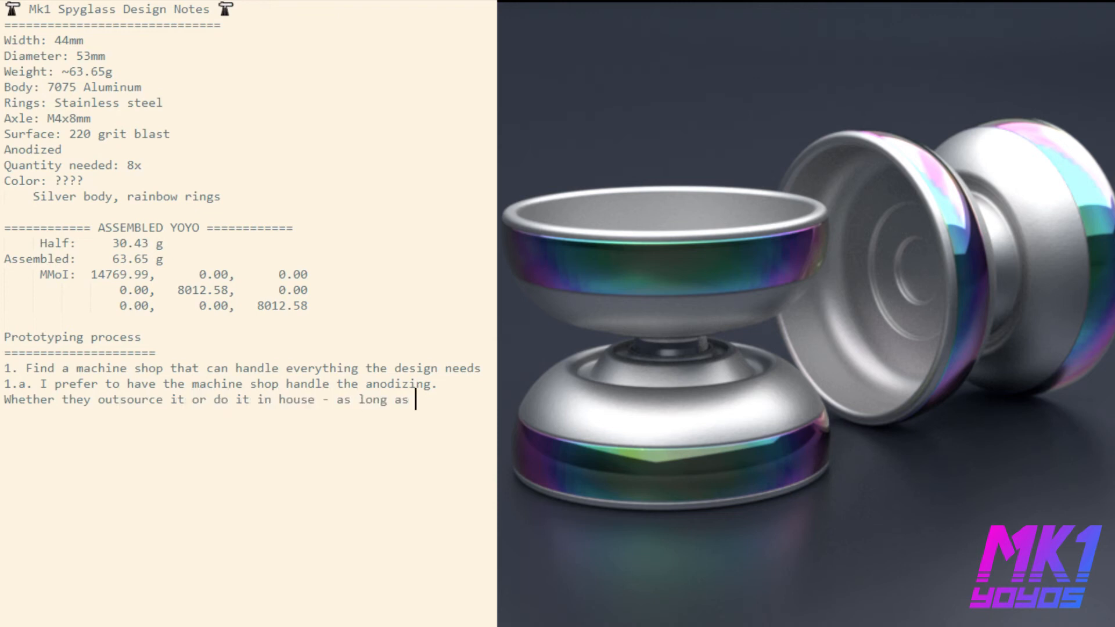
type("they manage it.")
Add item "2. Contact the shop, or multiple shops, for a quote." below item 1.a.
key("Return")
type("2. Contact the shop, for a quote.")
key("ctrl+Left")
key("ctrl+Left")
key("ctrl+Left")
key("Left")
type(", or multiple shops")
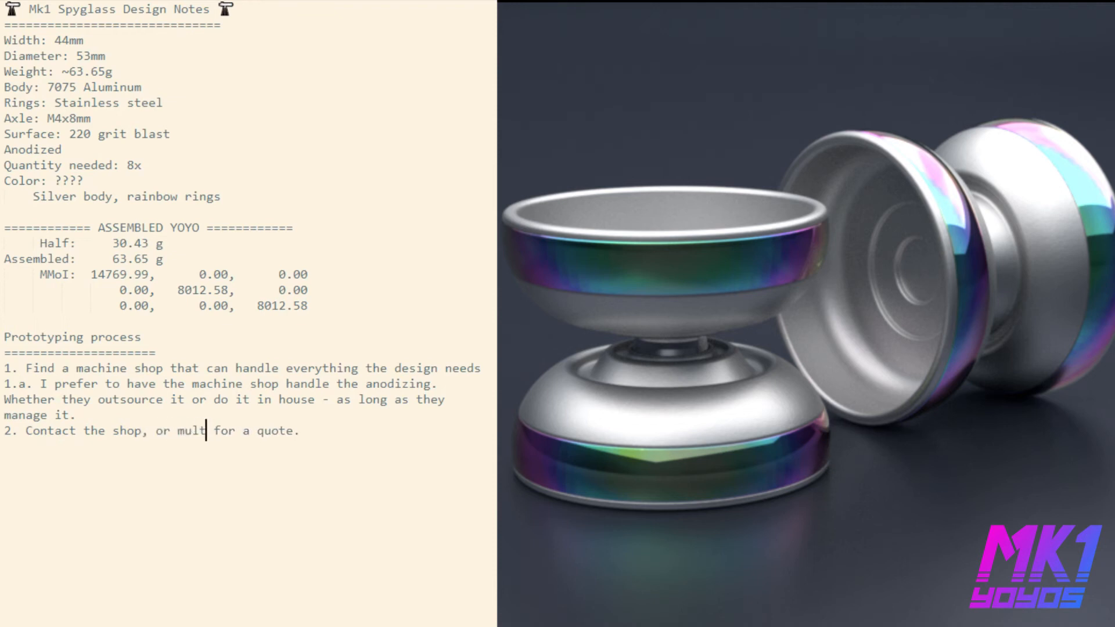
type(",")
key("End")
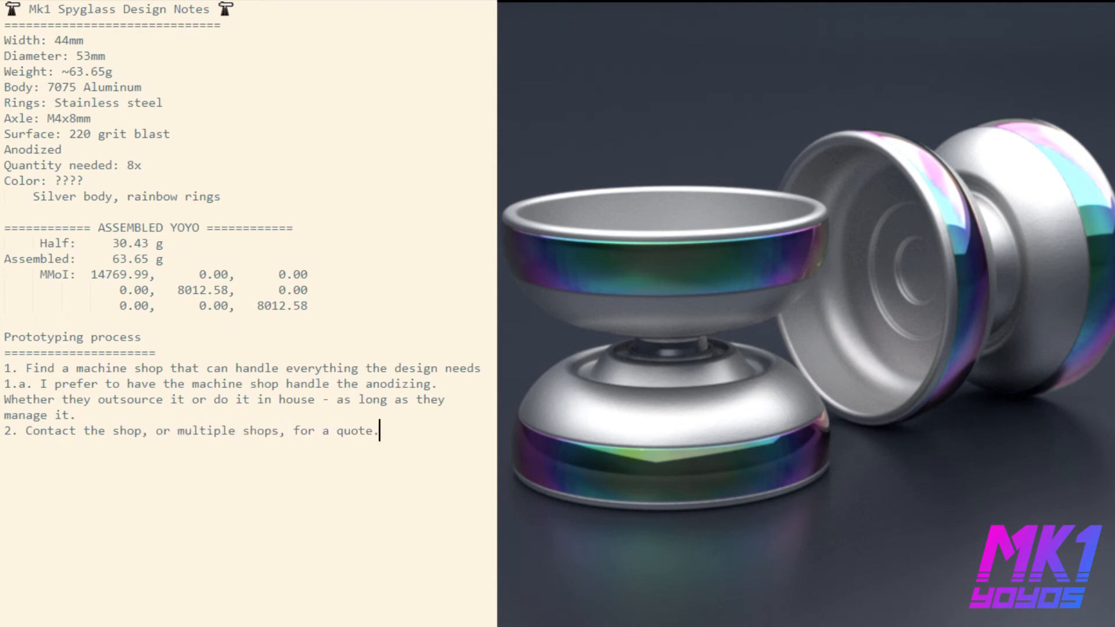
Insert "and availability" after "for a quote" in item 2, keeping the period at the end.
key("Left")
type("and availabil")
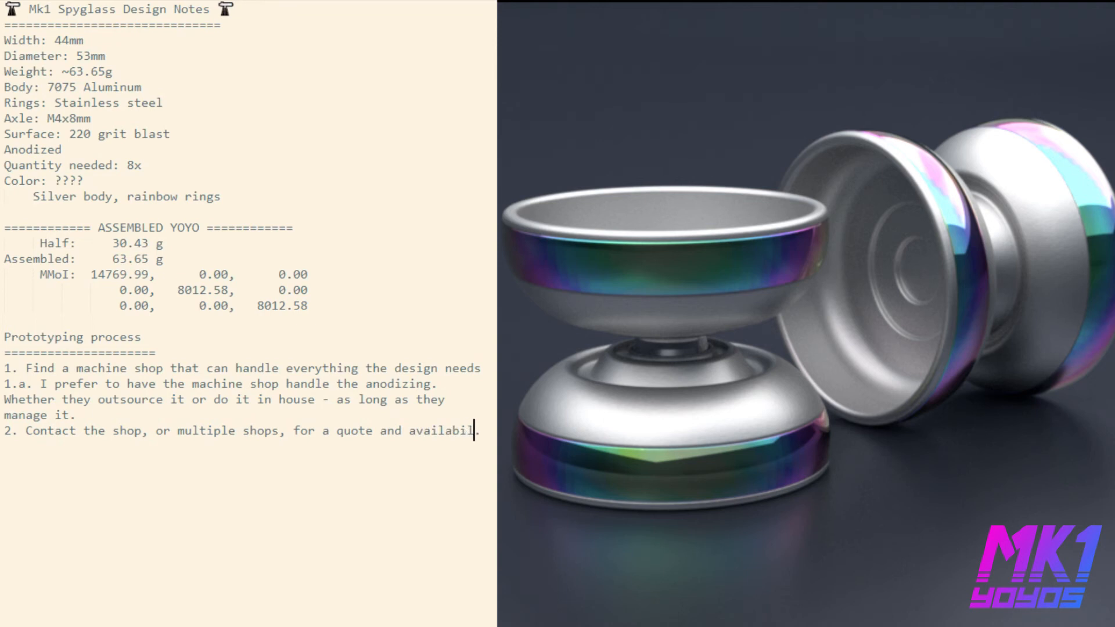
type("ity")
key("Right")
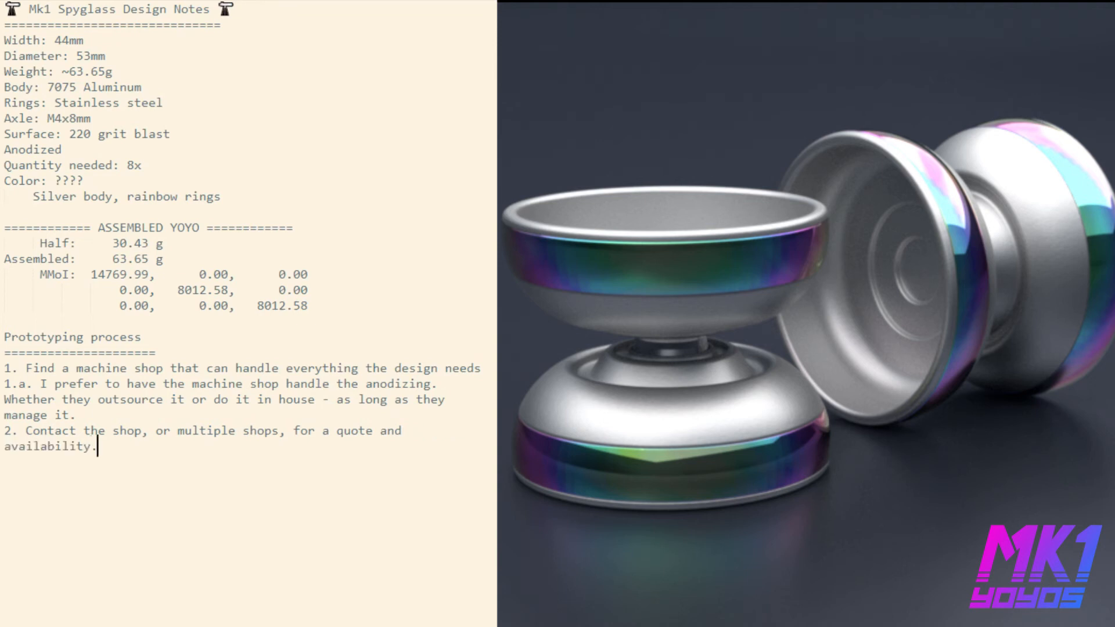
key("Return")
type("3.")
key("BackSpace")
key("BackSpace")
key("BackSpace")
Append "Send all the above notes" to the end of item 2.
key("Up")
key("End")
type("Send all the ")
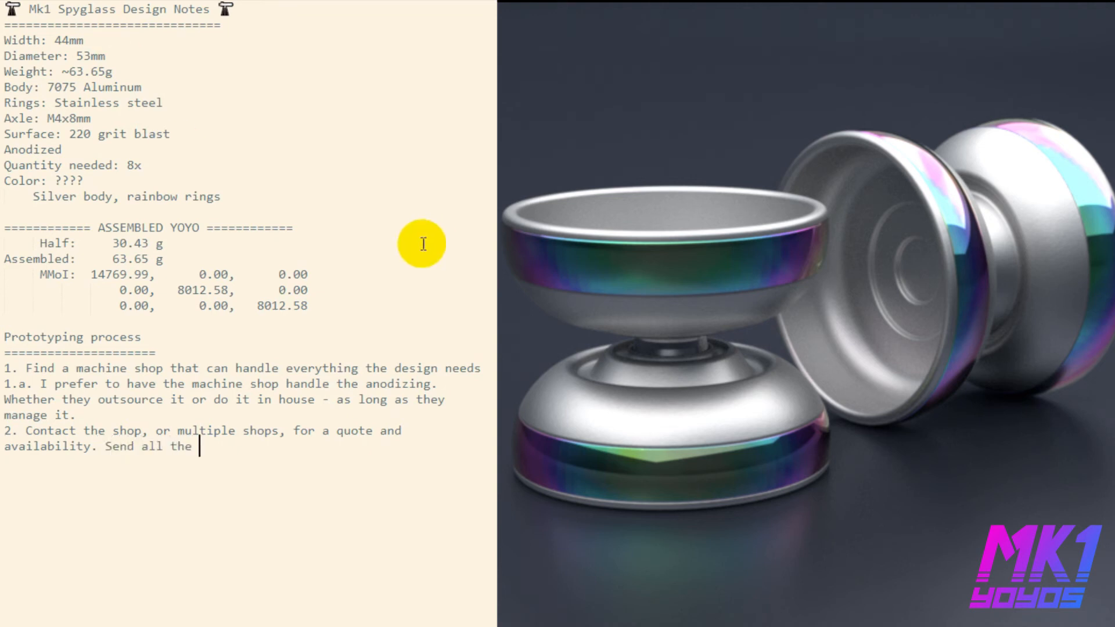
type("above notes")
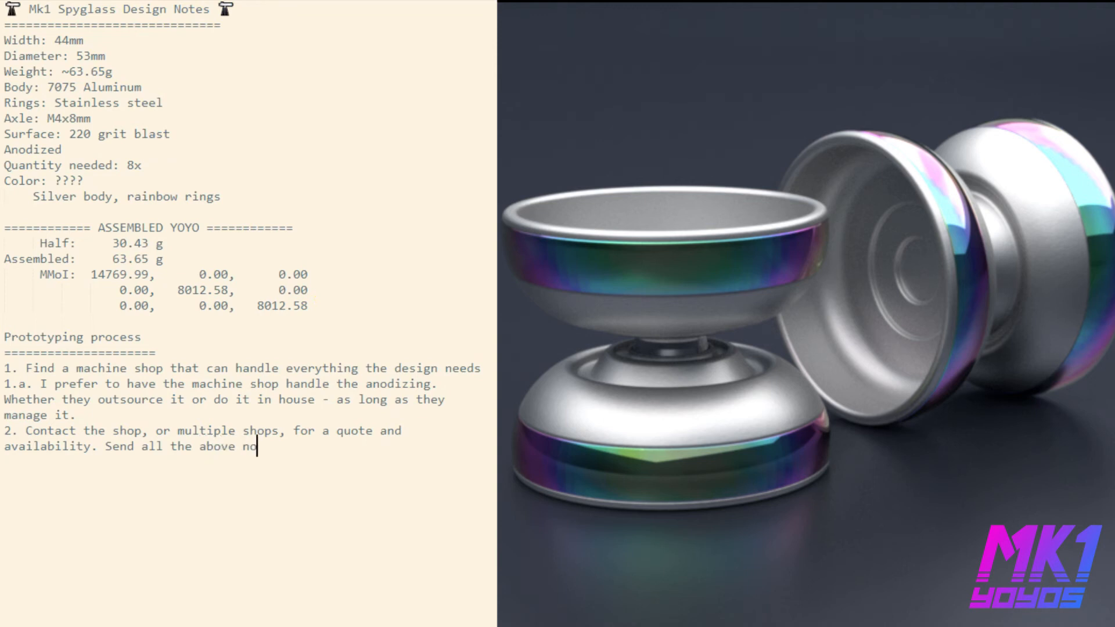
Move the ASSEMBLED YOYO weight and MMoI block to the end of the notes, several blank lines below item 2.
left_click_drag(336, 311, 6, 210)
key("ctrl+x")
left_click(443, 458)
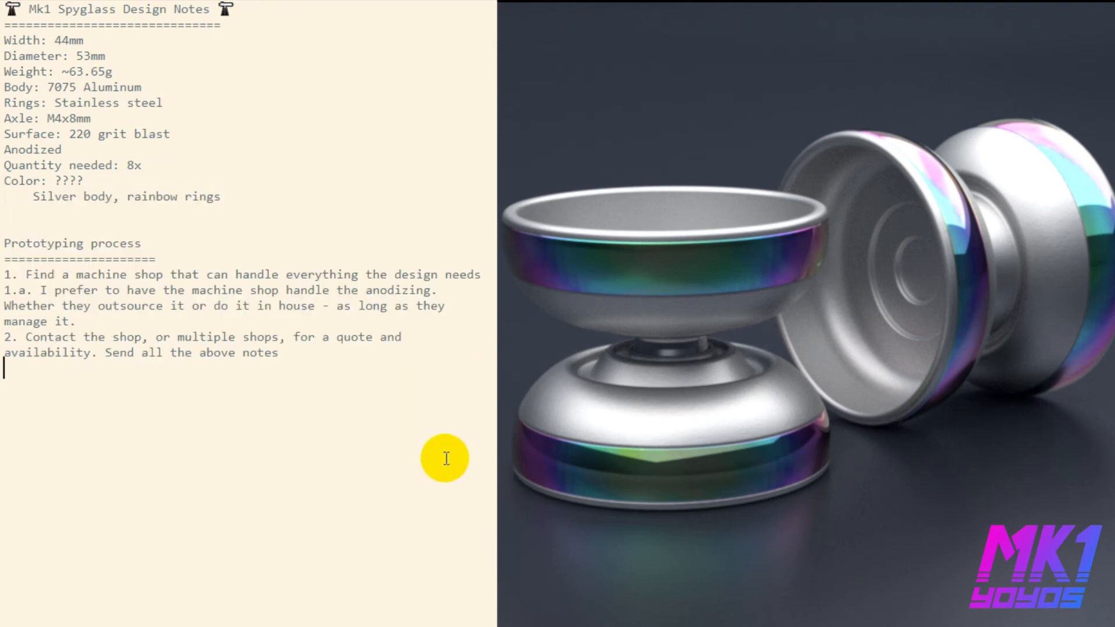
key("Return")
key("Return")
key("Return")
key("Return")
key("Return")
key("Return")
key("Return")
key("ctrl+v")
left_click(116, 502)
Continue item 2 after "notes" with "(not the MMOI etc) and a photo reference, and pantone colors if needed.".
left_click(341, 349)
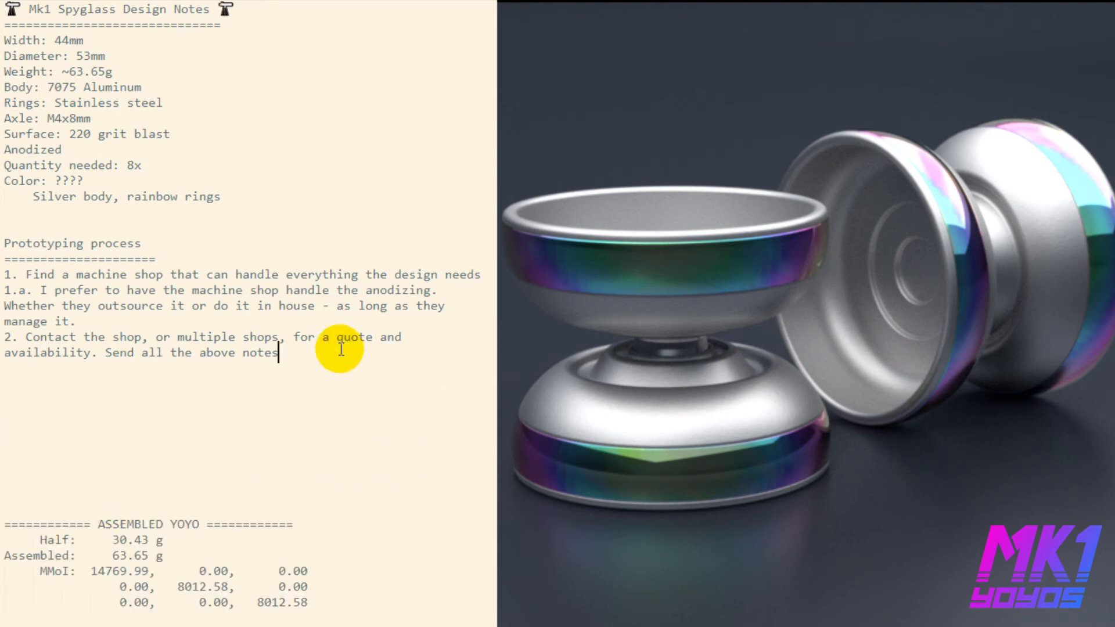
type("(not the MMO")
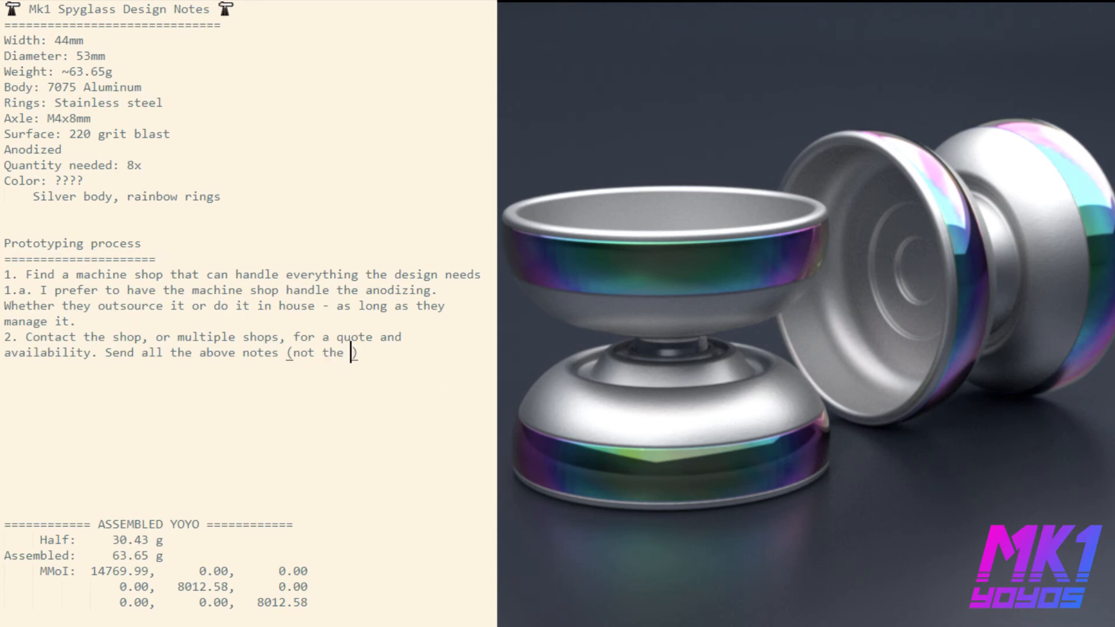
type("I etc)")
type("and a photo ")
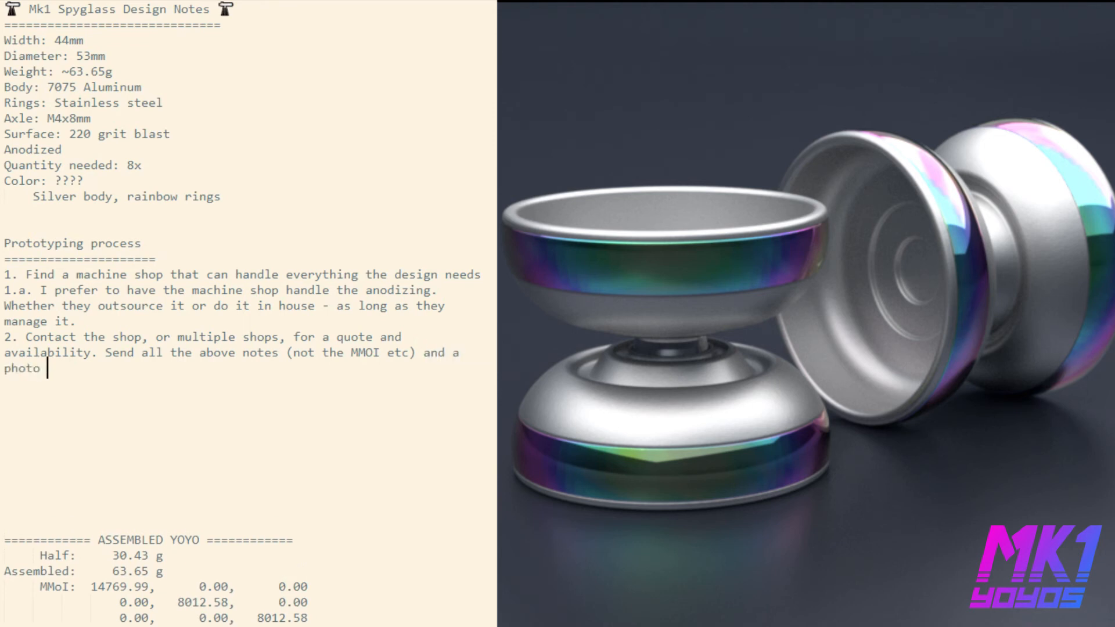
type("reference, and pantone c")
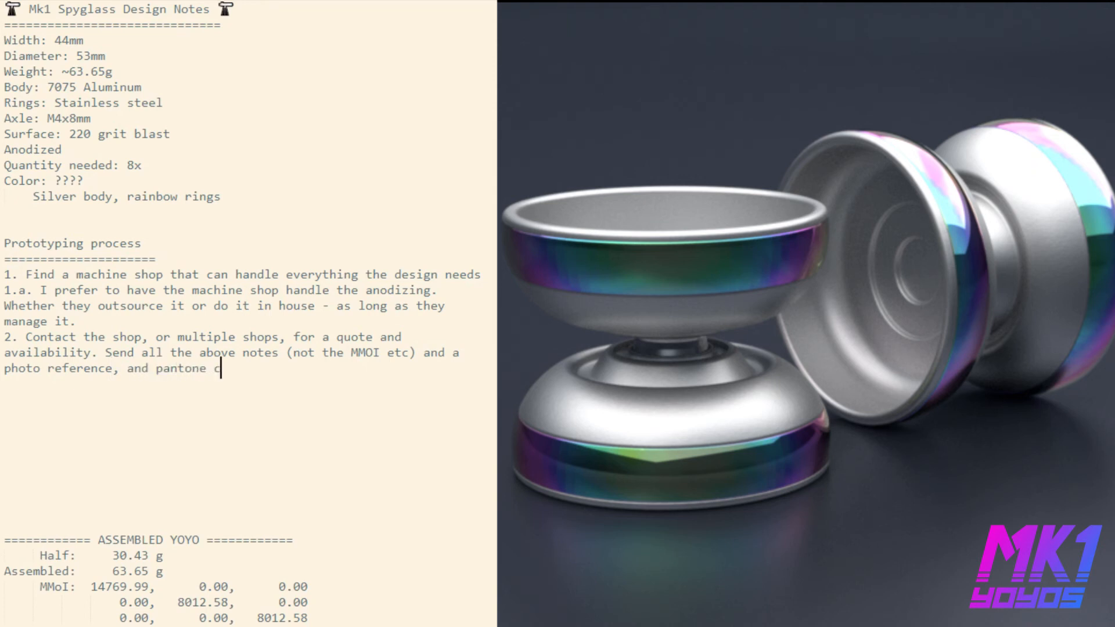
type("olors if needed.")
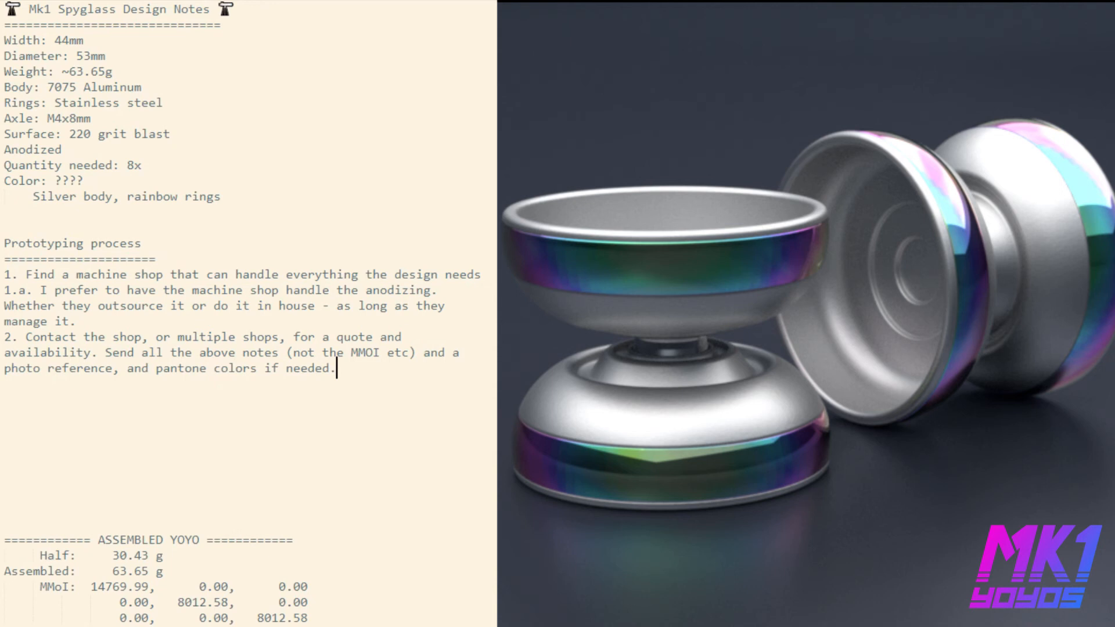
Add item "3. Ask all your questions now, before it's too late!" below item 2.
key("Return")
type("3. ")
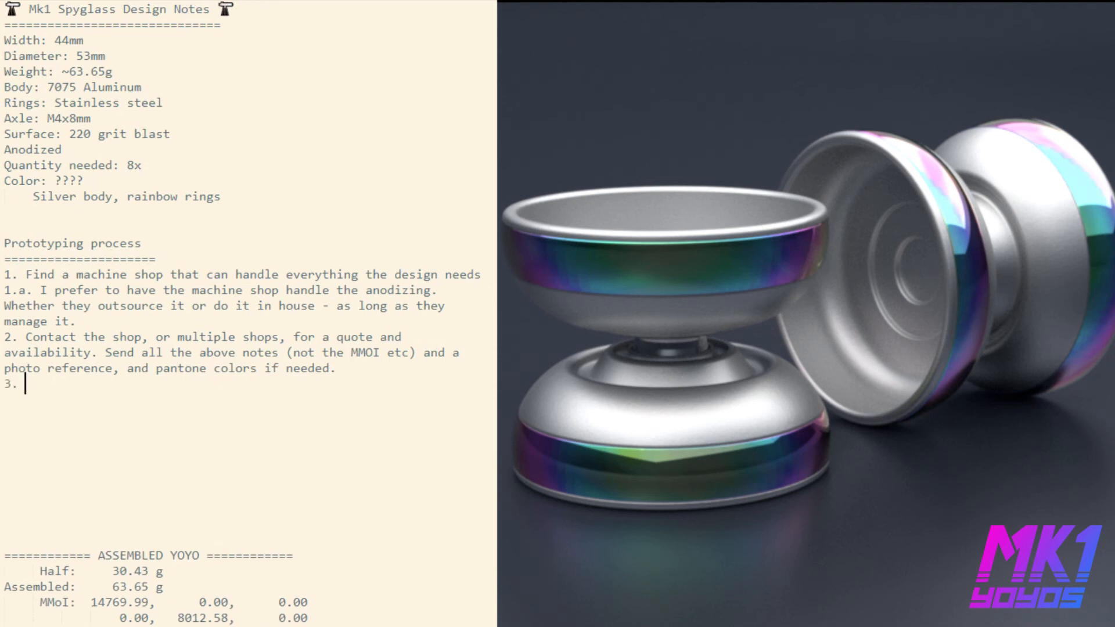
type("Ask all your questions now, before they st")
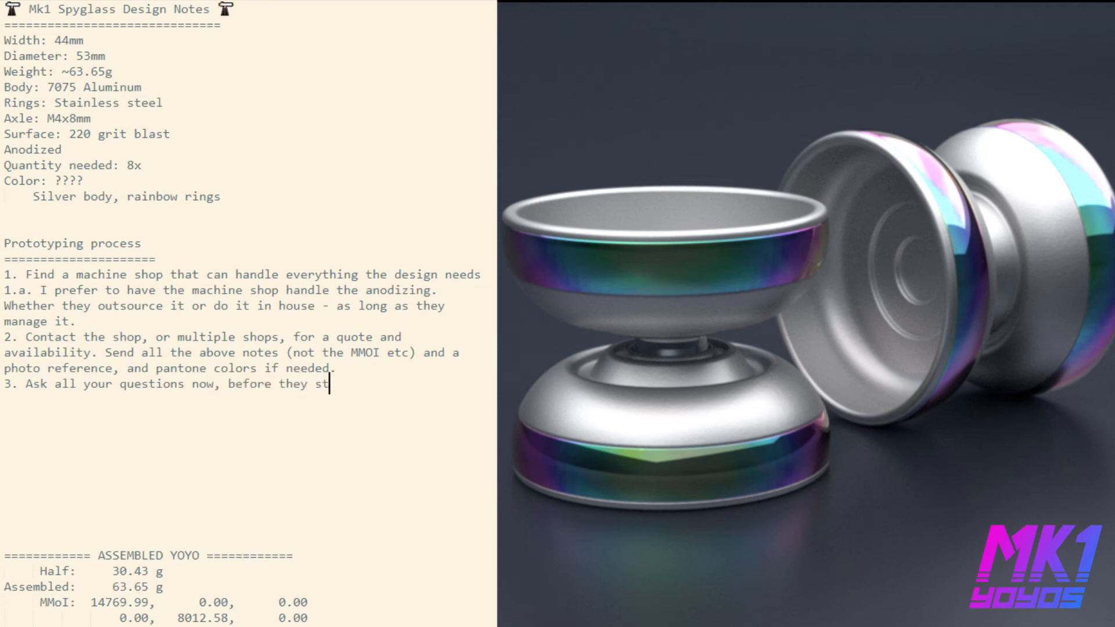
key("BackSpace")
key("BackSpace")
key("BackSpace")
key("BackSpace")
key("BackSpace")
key("BackSpace")
key("BackSpace")
type("it's too late!")
Add item "4. Arrange payment (Paypal G&S only)" below item 3.
key("Return")
type("4. Arrange")
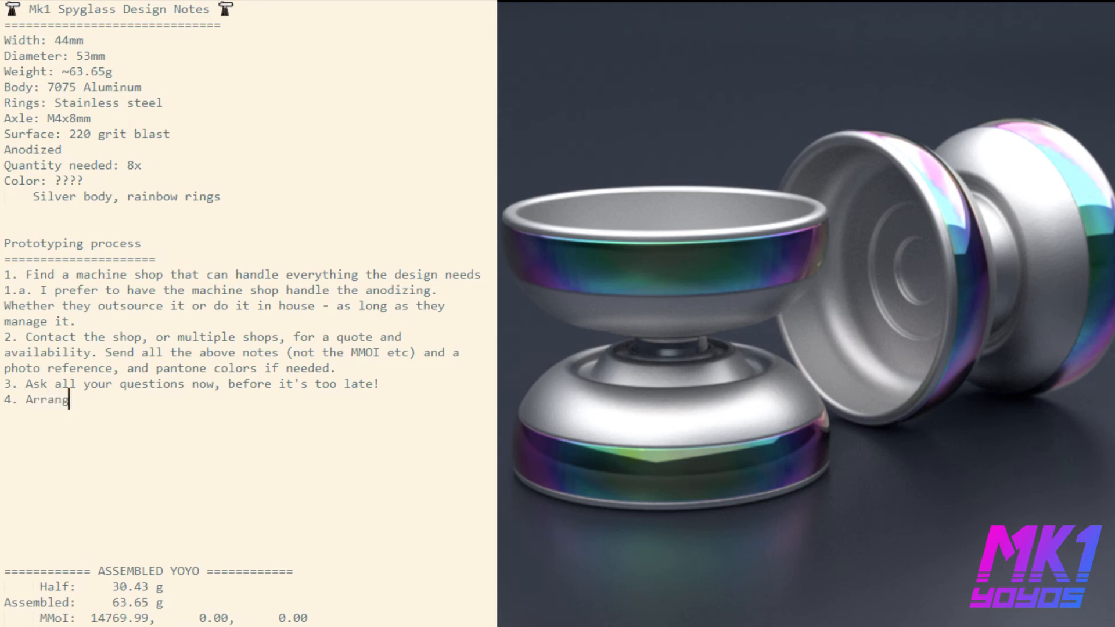
key("BackSpace")
type("e payment (paypal G&S only")
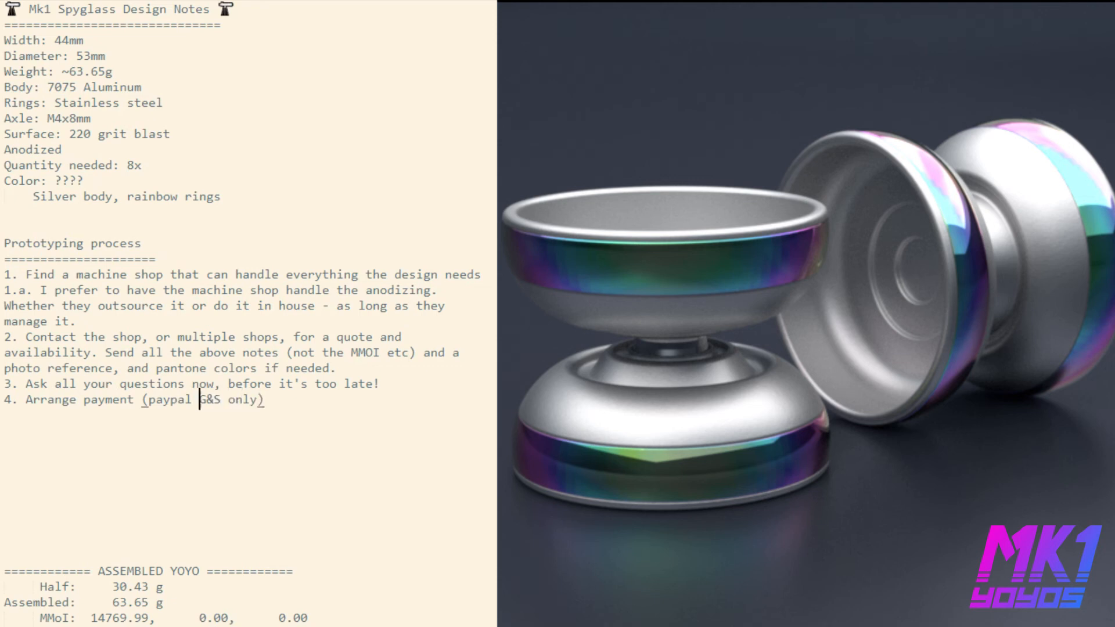
key("Delete")
type("P")
Add ", for your own safety" after "Paypal G&S only" inside the parentheses of item 4.
key("End")
type(", for you rown s")
key("BackSpace")
key("BackSpace")
key("BackSpace")
key("BackSpace")
key("BackSpace")
key("BackSpace")
key("BackSpace")
type("r own s")
type("afety")
type(", it")
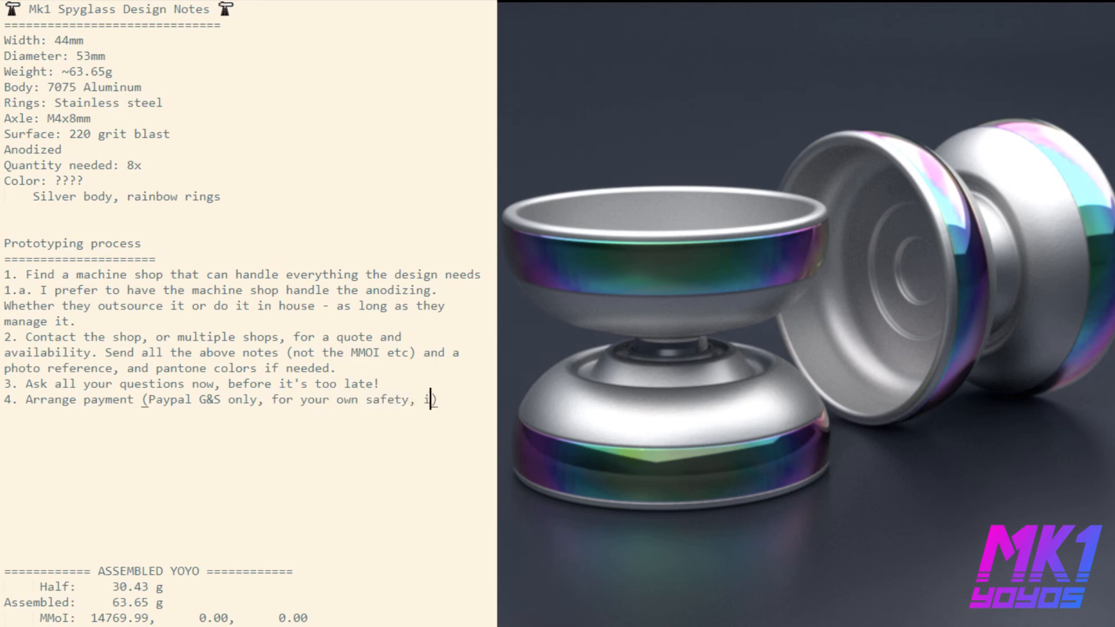
key("BackSpace")
key("BackSpace")
key("BackSpace")
key("BackSpace")
Start item "5." on a new line and insert ", it may be 50% down or all up front" after "Arrange payment" in item 4.
key("Right")
key("Return")
type("5.")
key("ctrl+Right")
key("ctrl+Right")
type(", it may be ")
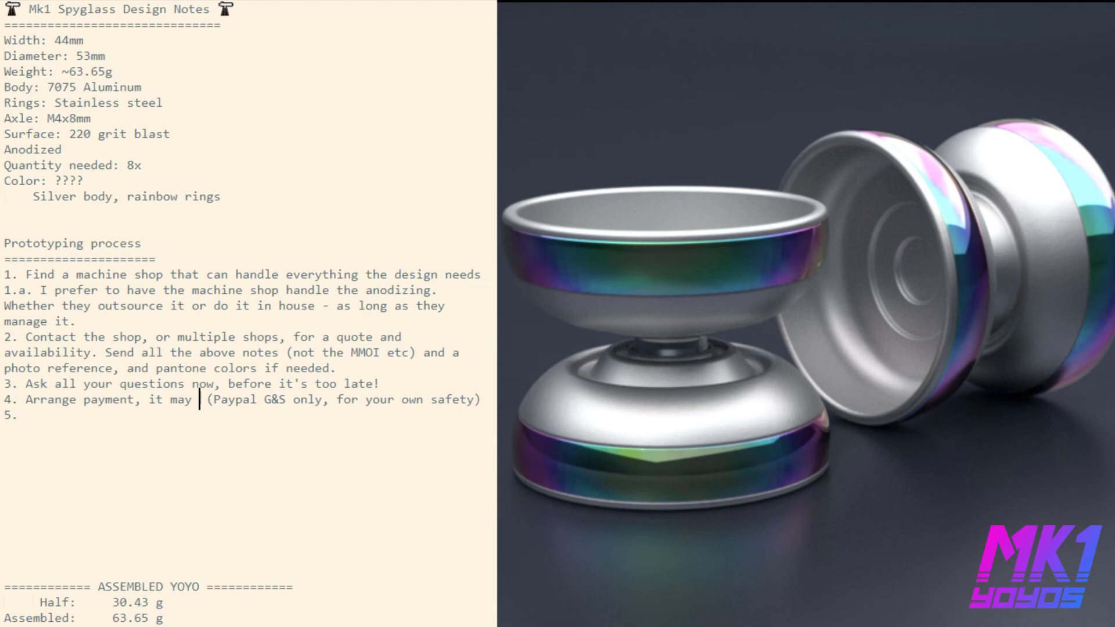
type("60")
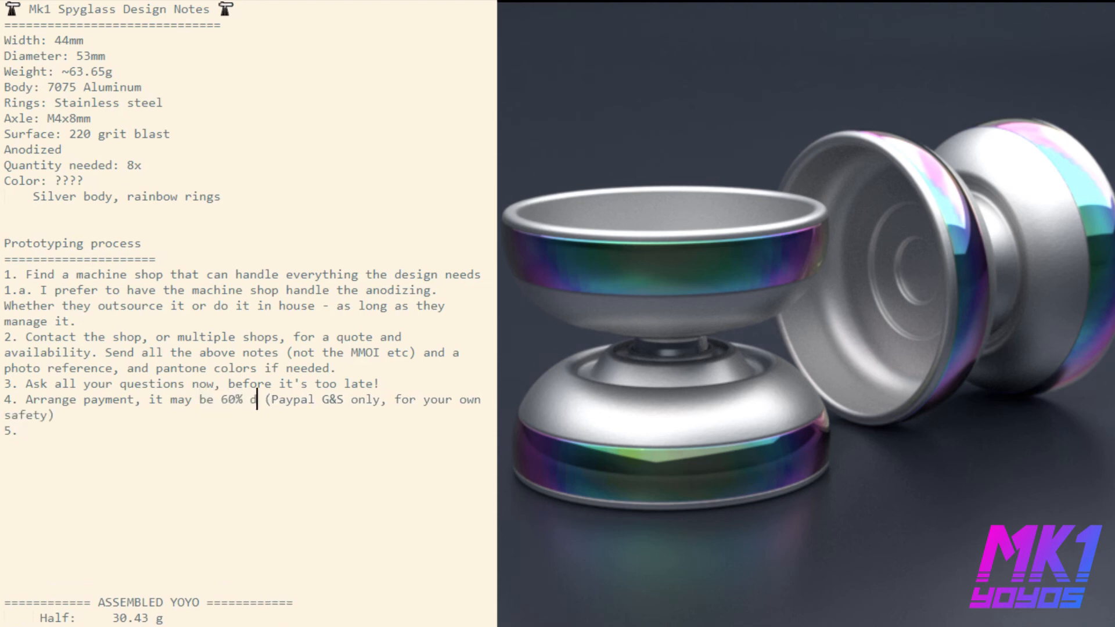
key("BackSpace")
key("BackSpace")
type("50% down o r all up front")
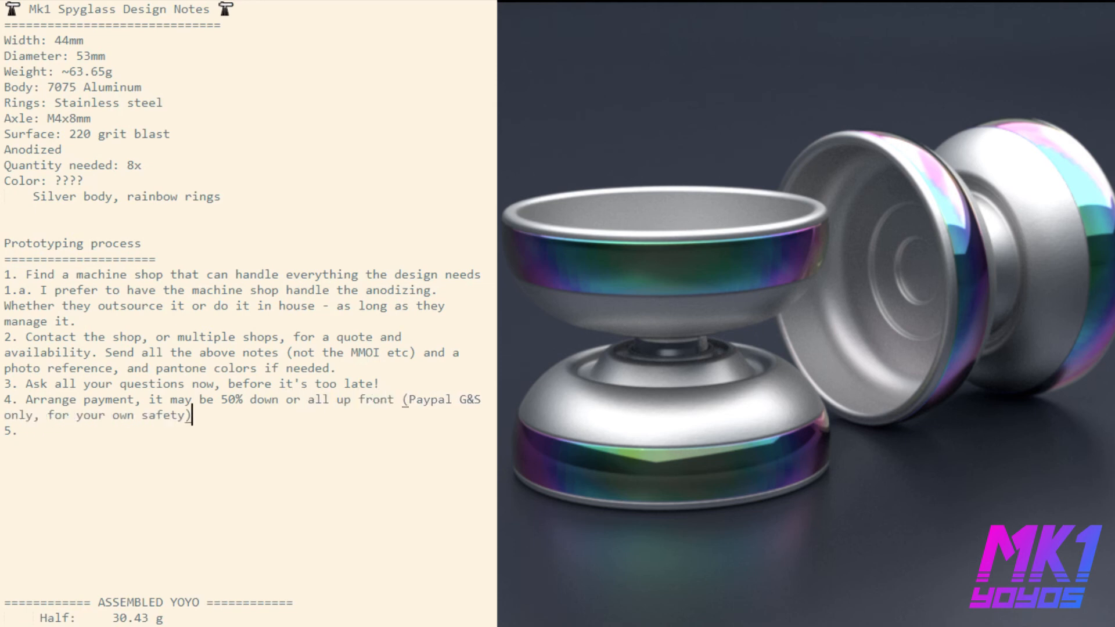
Complete item 5 with "Patience. Could be 2 weeks, could be 4 months. You should ask about turnaround before you get to this point.".
type("Patience. Could be 2 weeks, could be 4 months. You should ask about ")
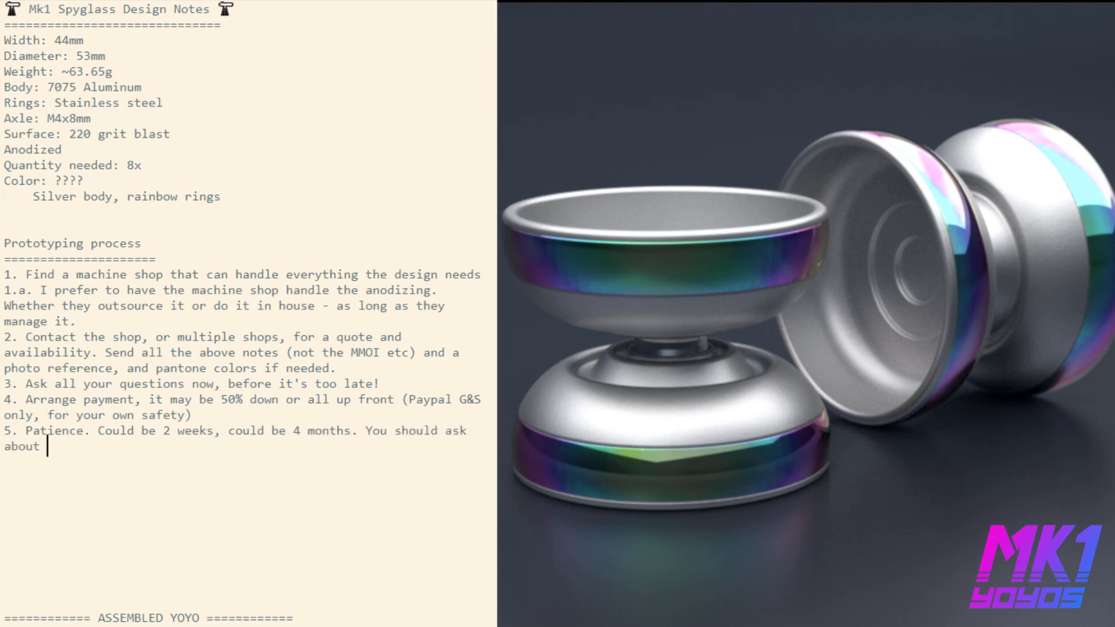
type("turnaround be")
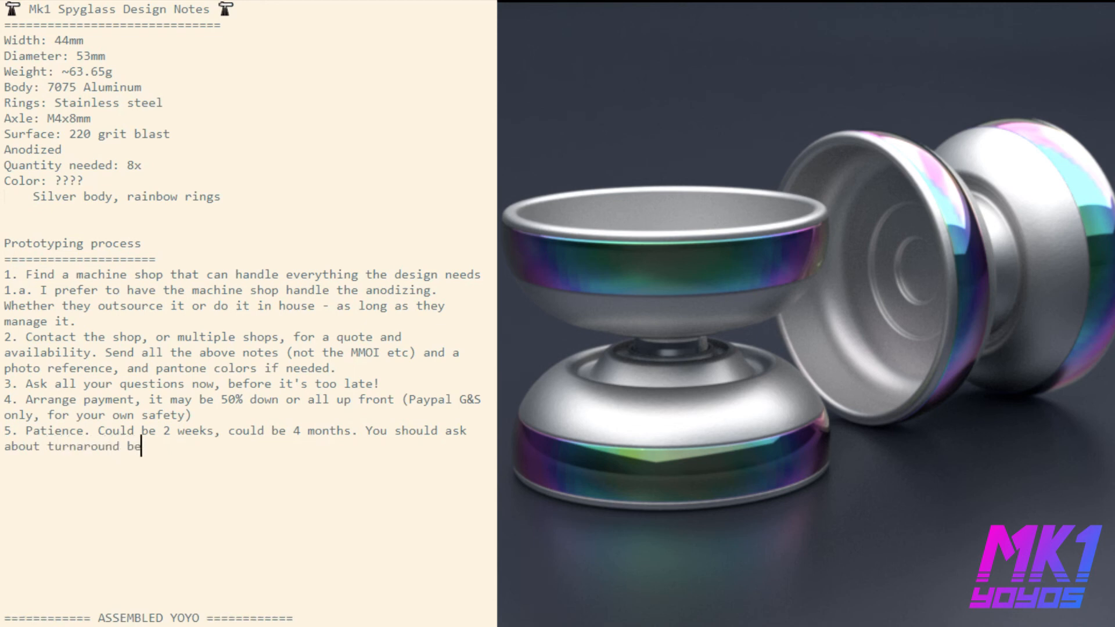
type("fore you get to t")
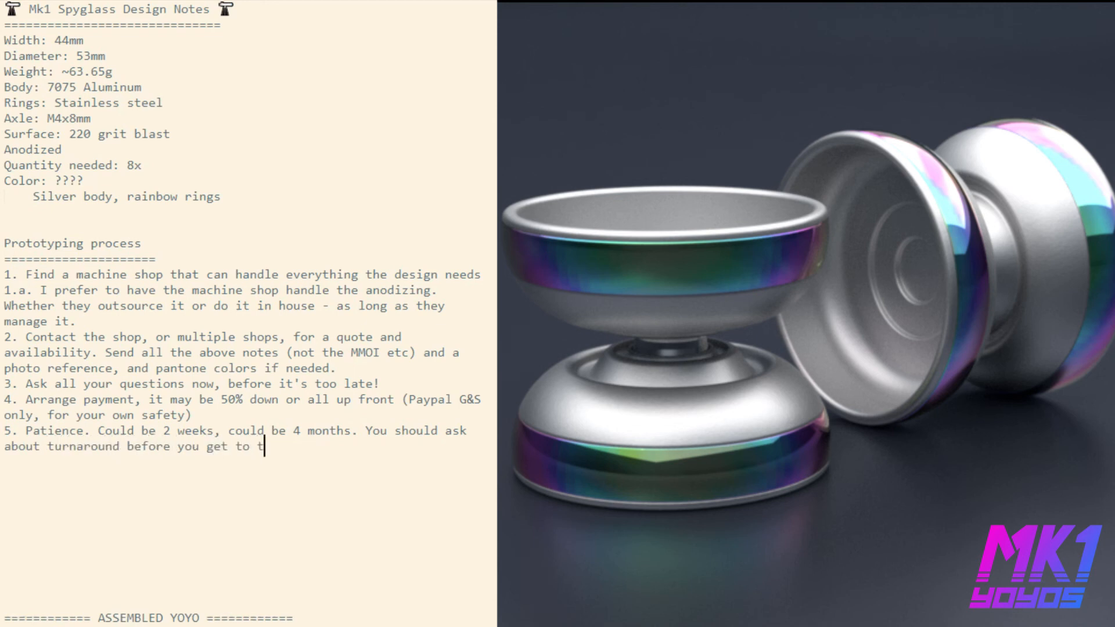
type("his point.")
Add items "6. Pay the remainder (might just be shipping, which is expensive right now)" and "7. Get the yoyos in the mail - are they good?".
key("Return")
type("6. ")
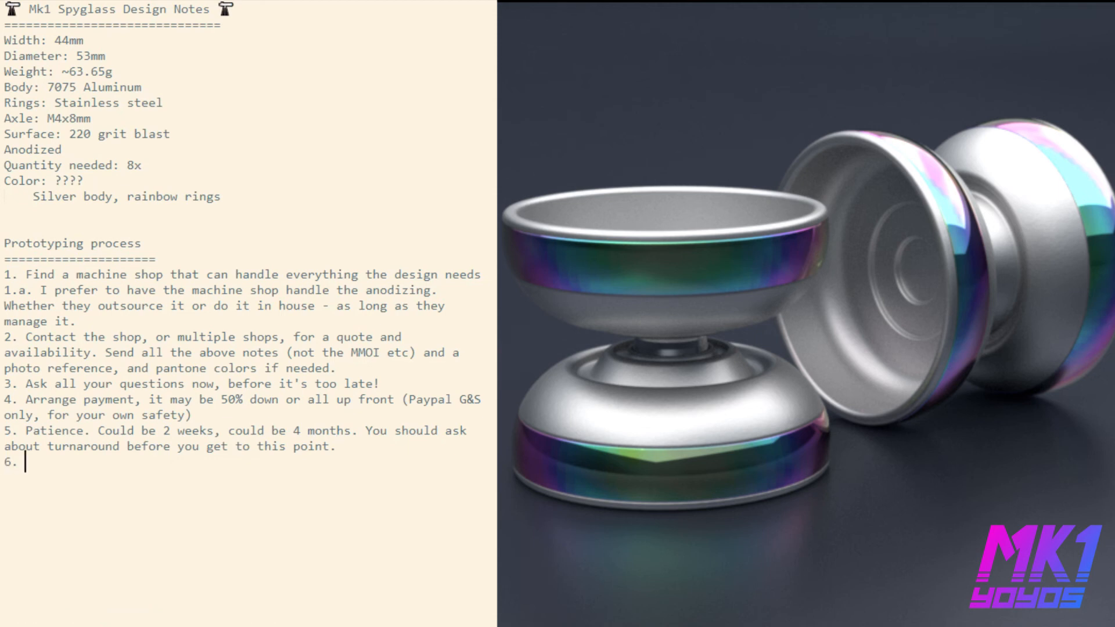
type("Pay the rema")
type("inder (might just be shipp")
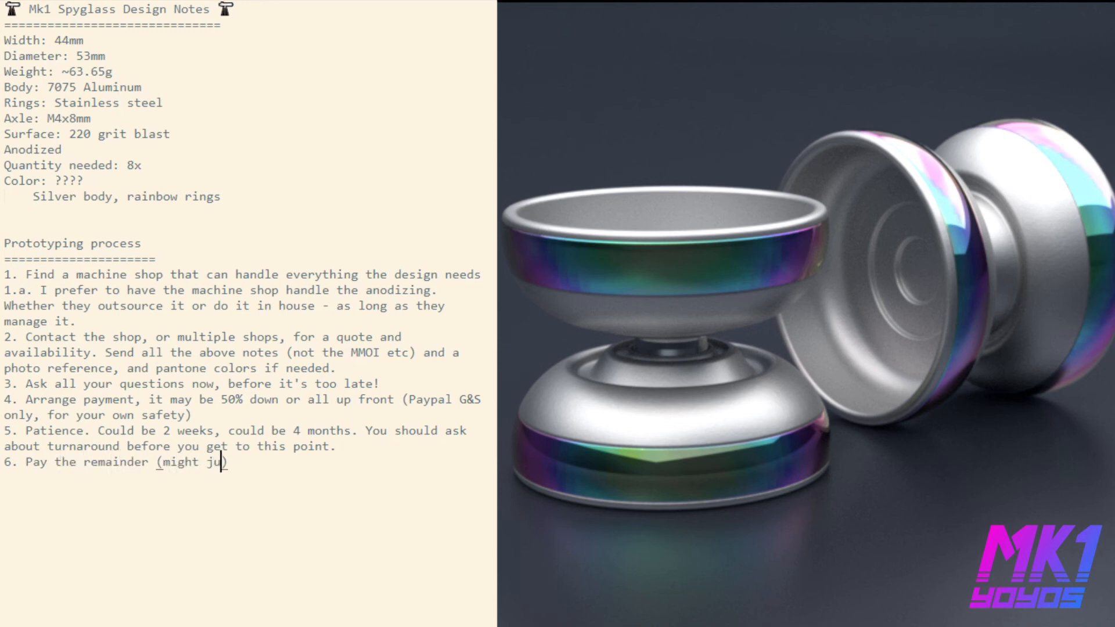
type("ing, which ie")
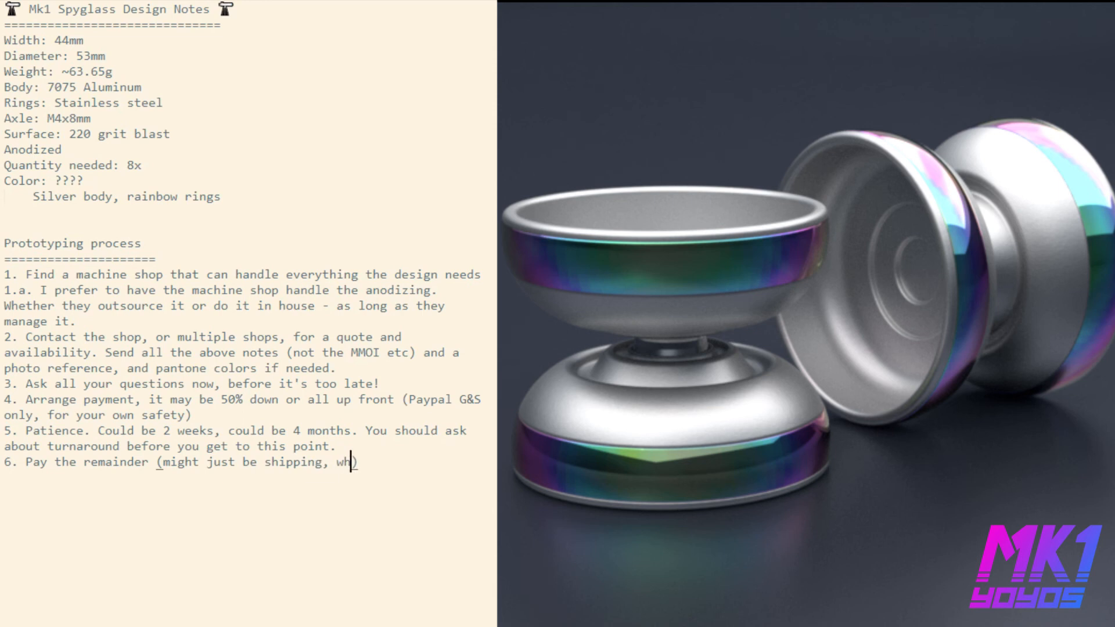
key("BackSpace")
type("s expensive right now) ")
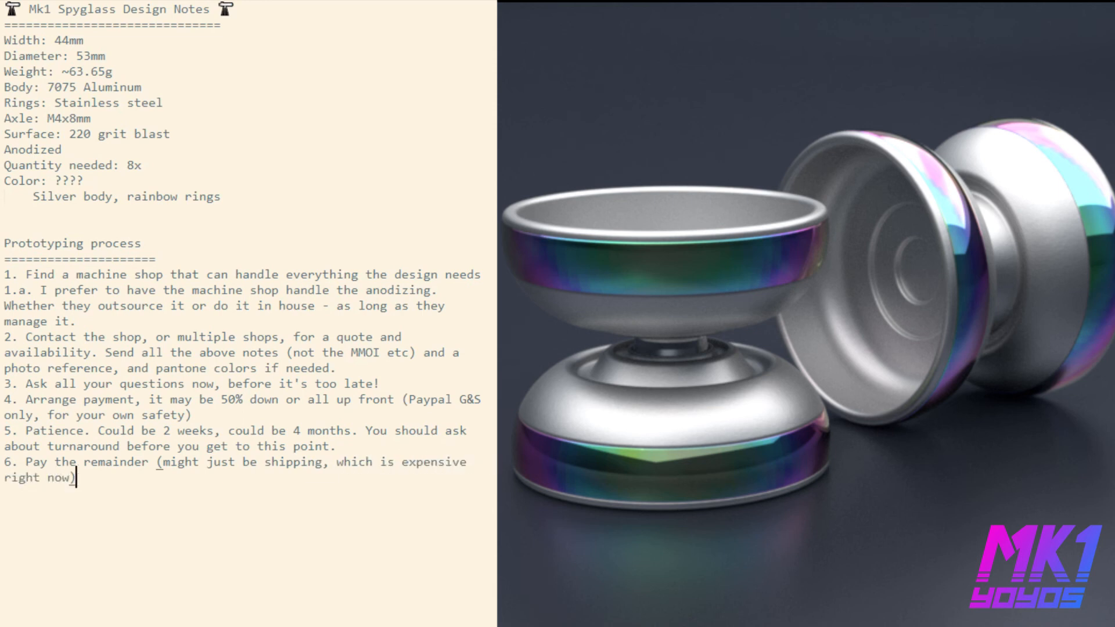
type("7. Get the yoyos in the ma")
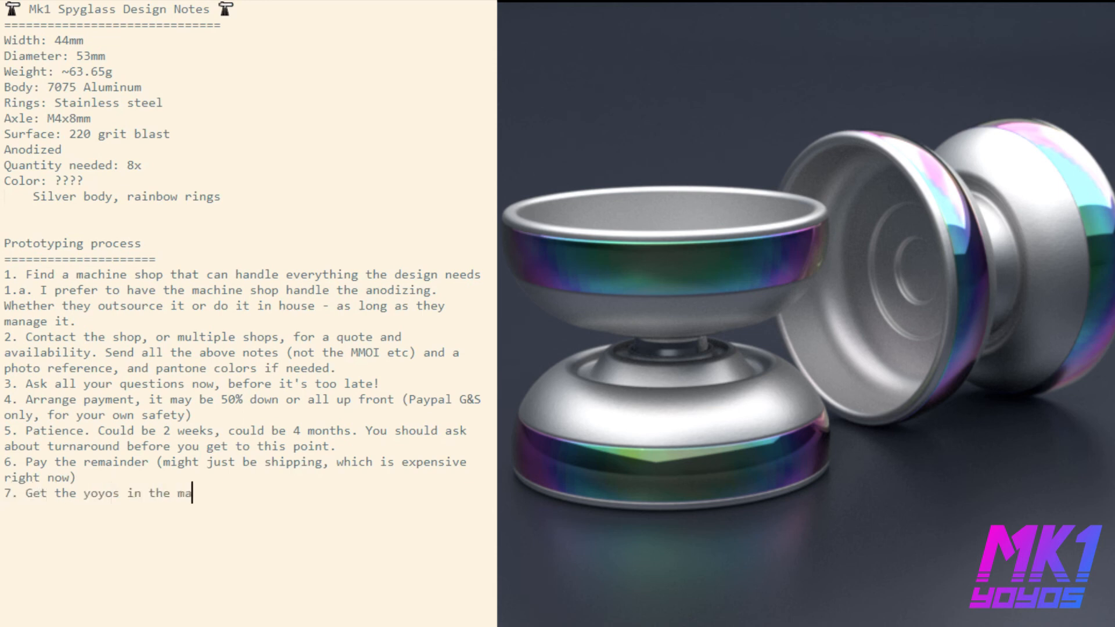
type("il - are they good?")
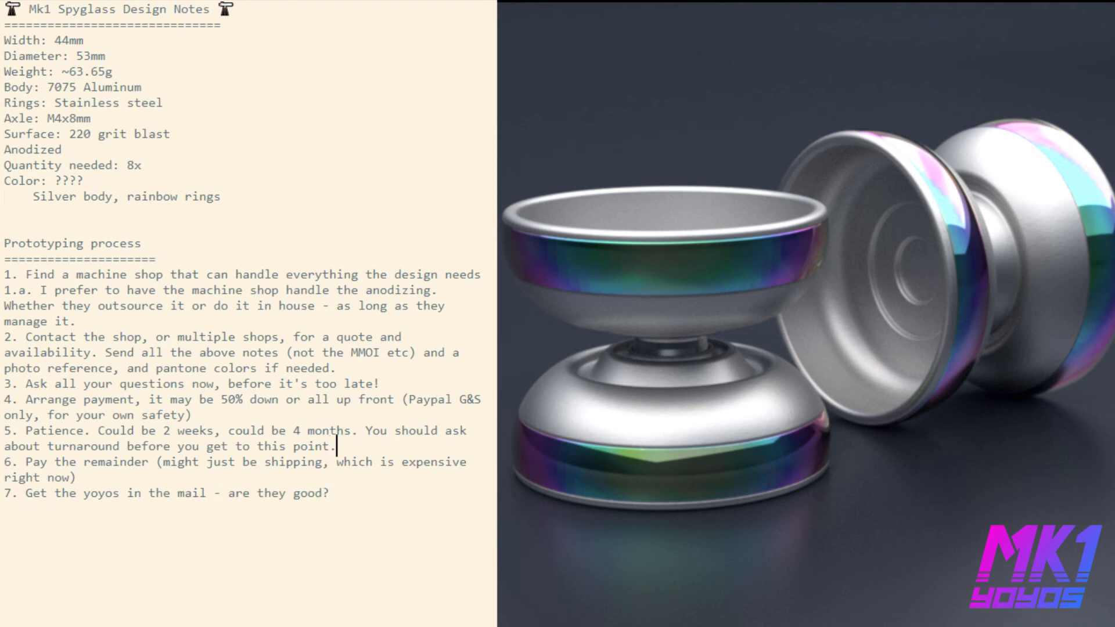
Insert a new line after item 5 reading "6. If the machine shop is on the ball they'll send you updates and even photos.".
key("Return")
type("6. If the machine shop is ")
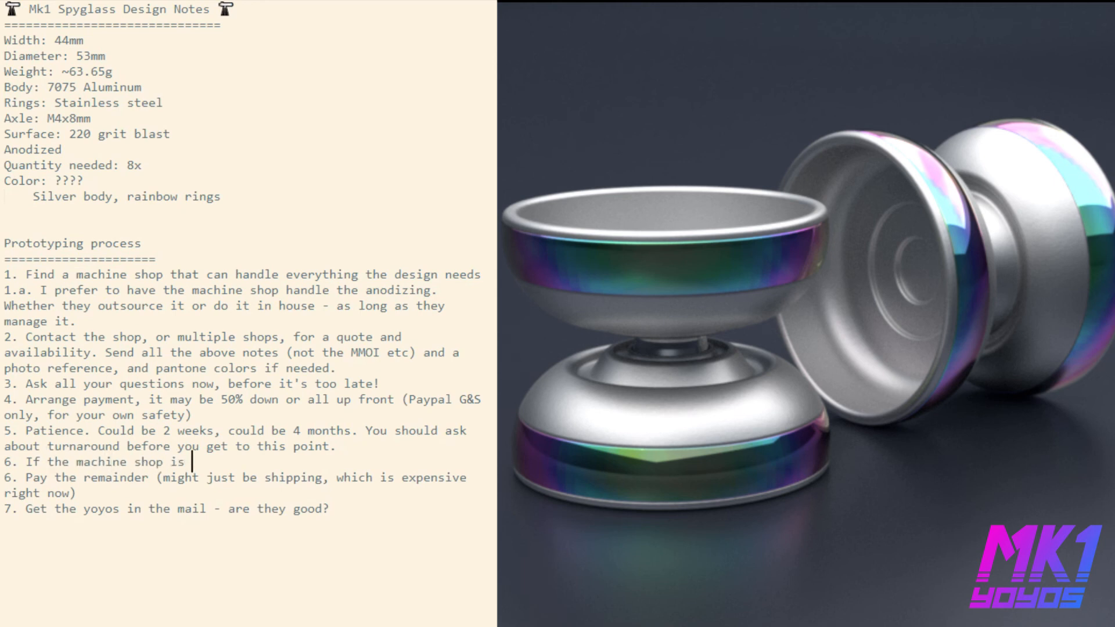
type("on the ball they'll ")
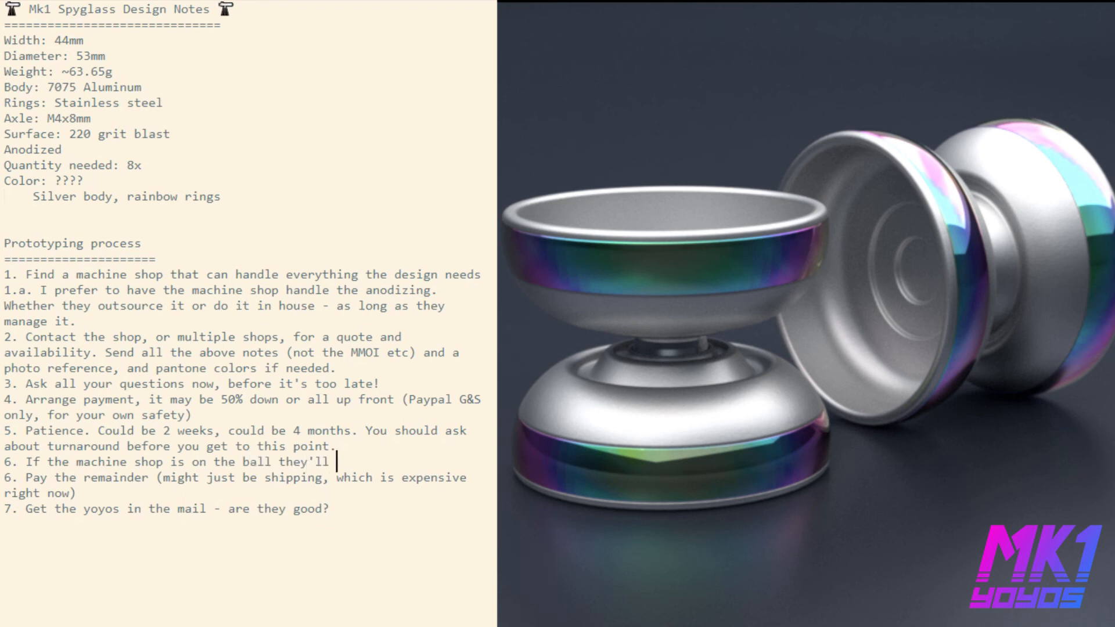
type("send you updates ")
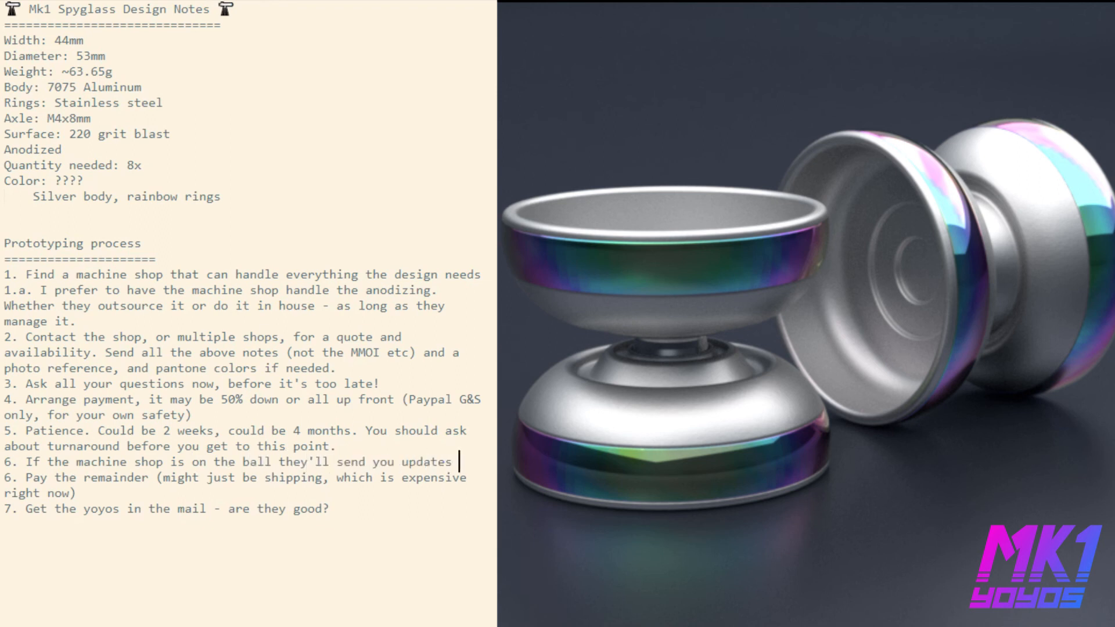
type("and even photos.")
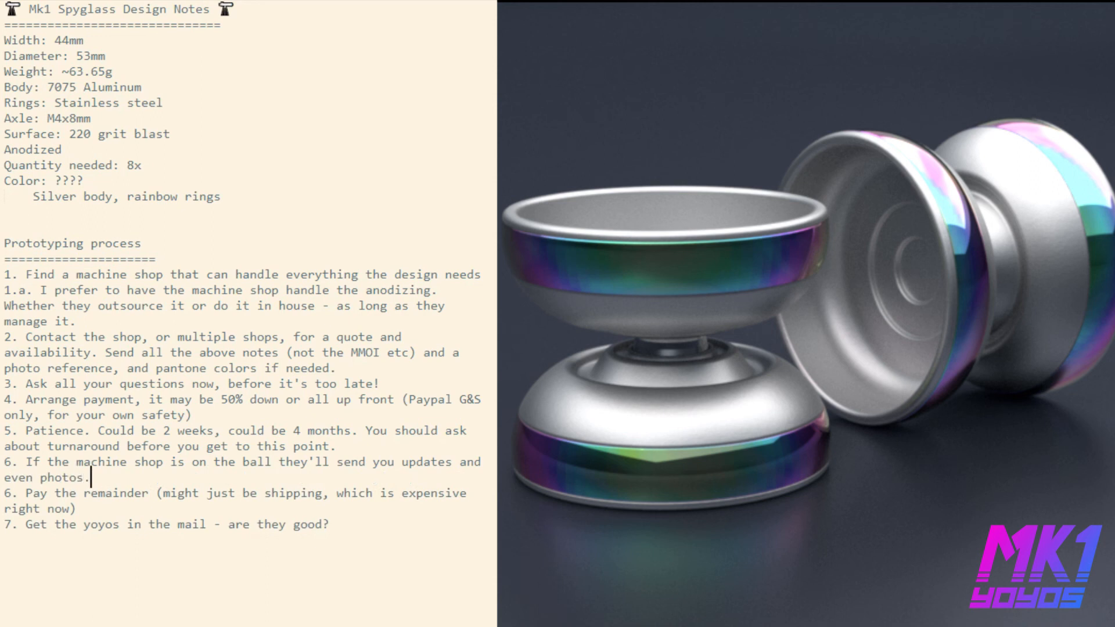
Renumber the "Pay the remainder" item as 7 and reword its start to "The yoyos are done - pay the remainder of your invoice".
key("Delete")
type("7")
key("Right")
key("Right")
type("The yoyos are d")
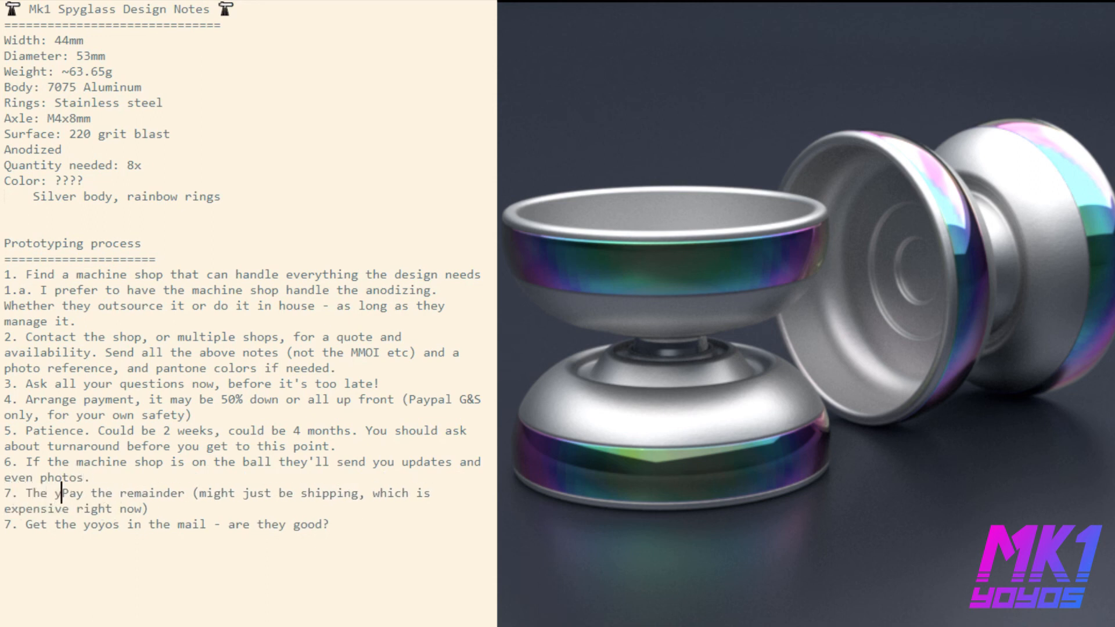
type("one -")
key("Delete")
type("p")
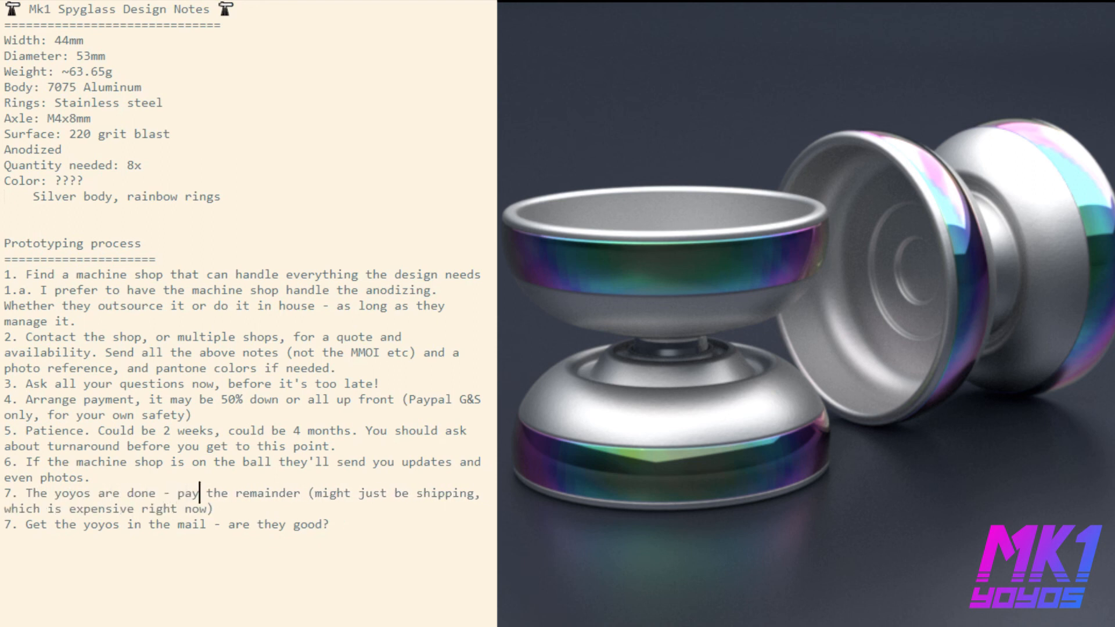
key("ctrl+Right")
type("of you rinvoice")
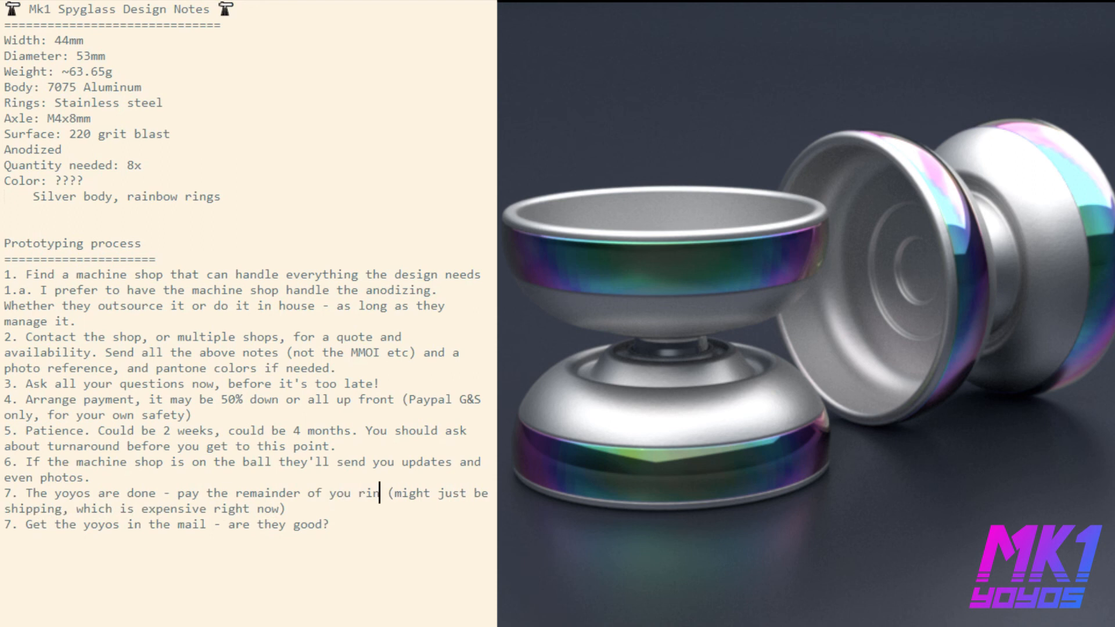
key("BackSpace")
key("Right")
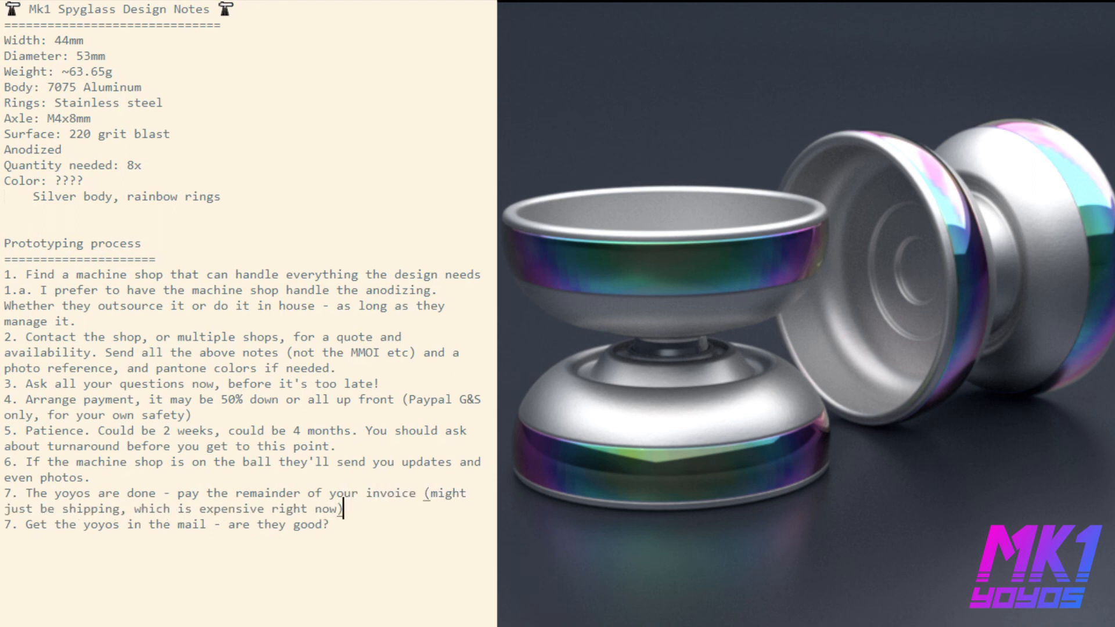
Renumber the "Get the yoyos in the mail" item as 8 and append "Give them a good test" to it.
key("Delete")
type("8")
key("End")
type("Give them a good test")
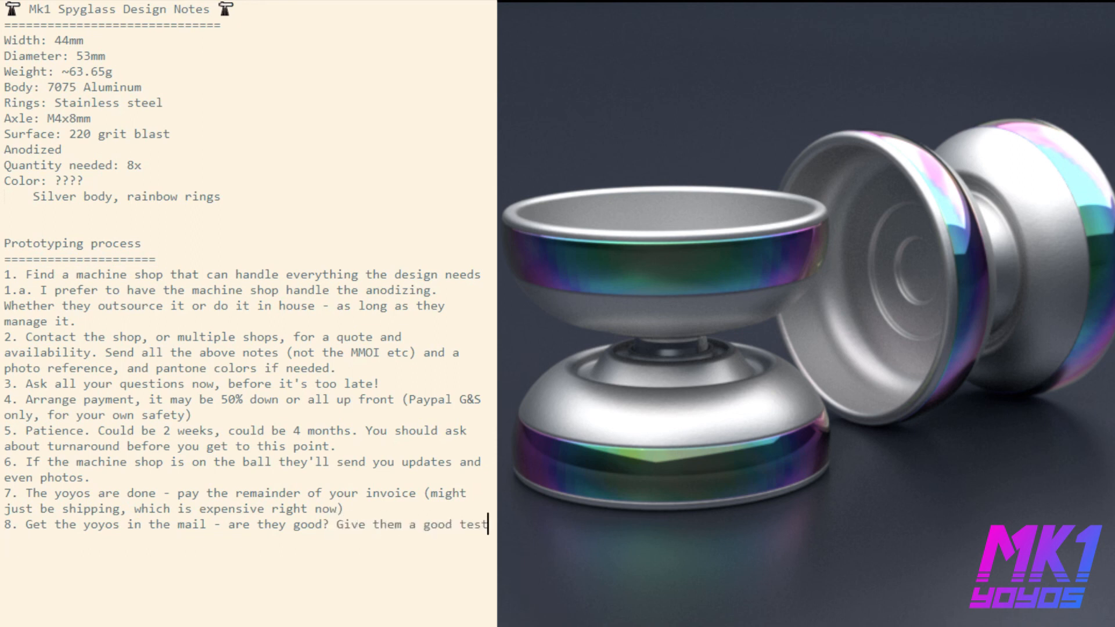
Continue item 8 with "Pick apart the small details. Notice the sharp edges. Play all your old yoyos then your new ones again".
type(". Pick apart t")
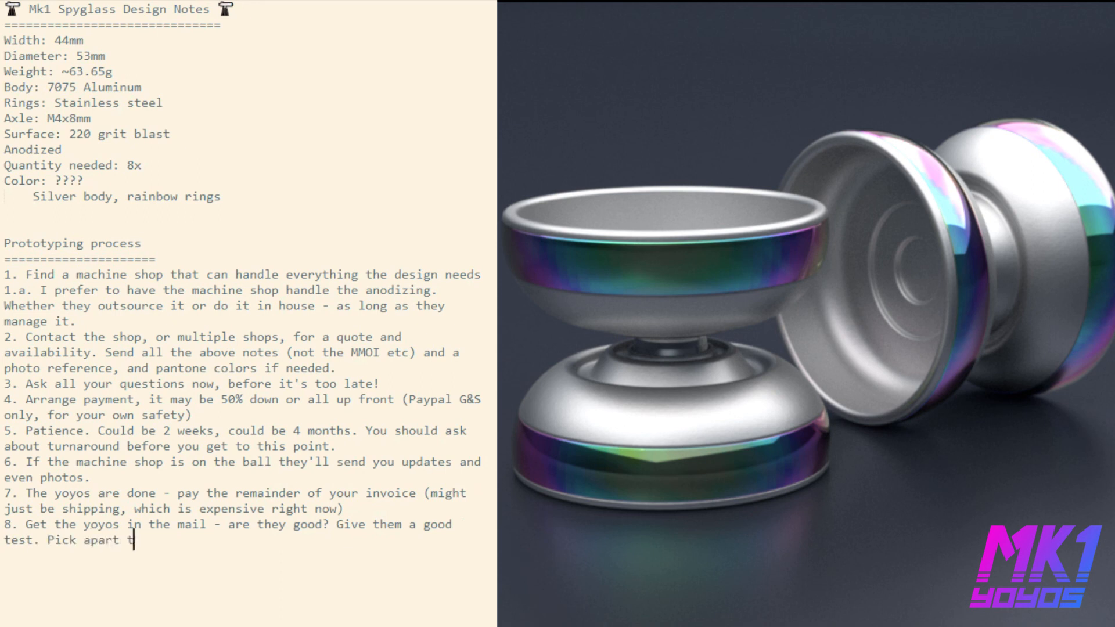
type("he small details. Notice the sha")
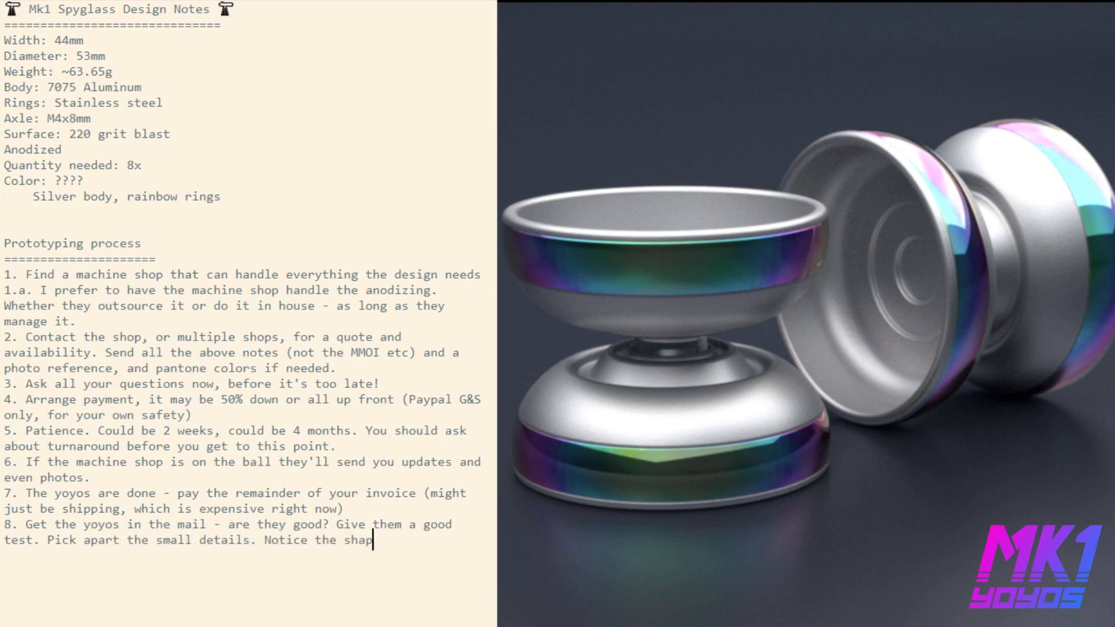
type("rp edges. Play all your old yoyos then you")
key("BackSpace")
type("r new ones again")
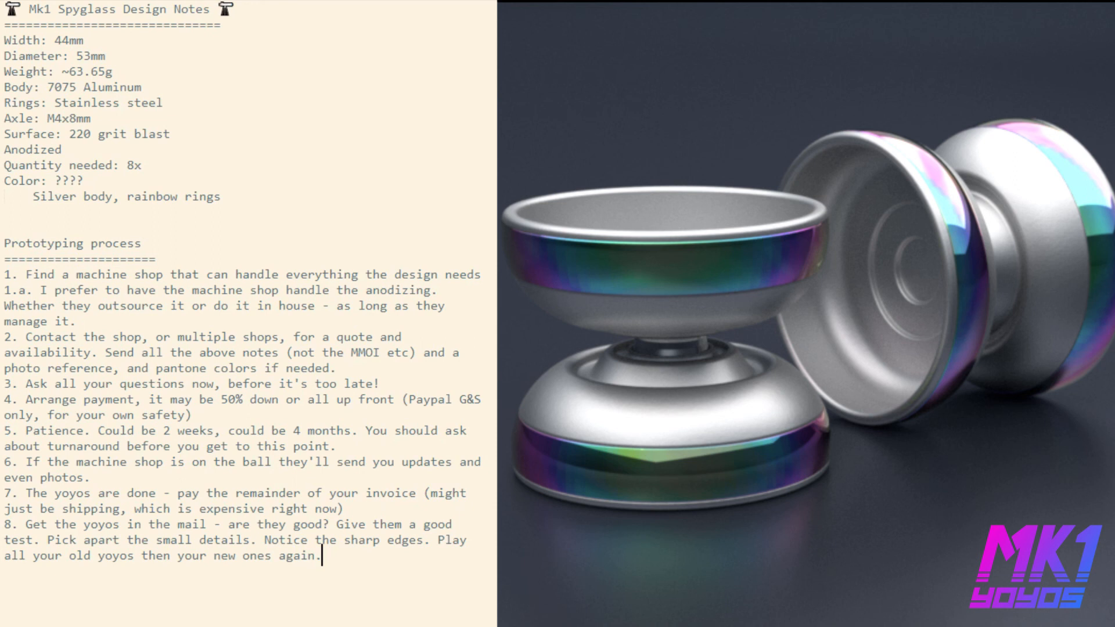
Append "Take notes - it's unlikely you'll have nothing you want to change" to item 8.
type(". Take notes - it's un")
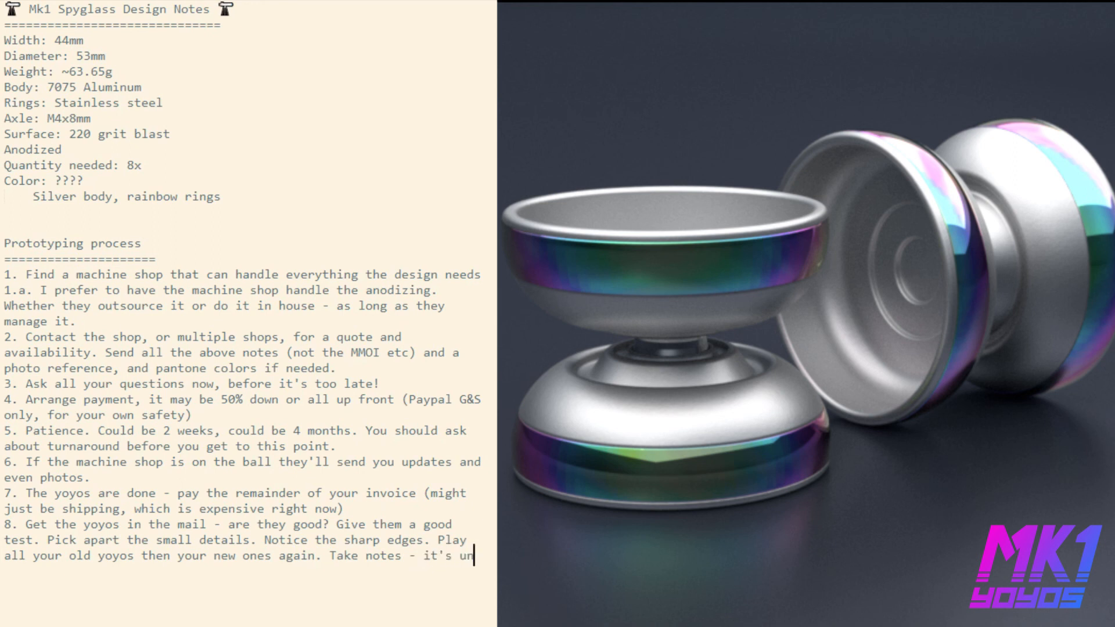
type("likely you'll have nothing you want ")
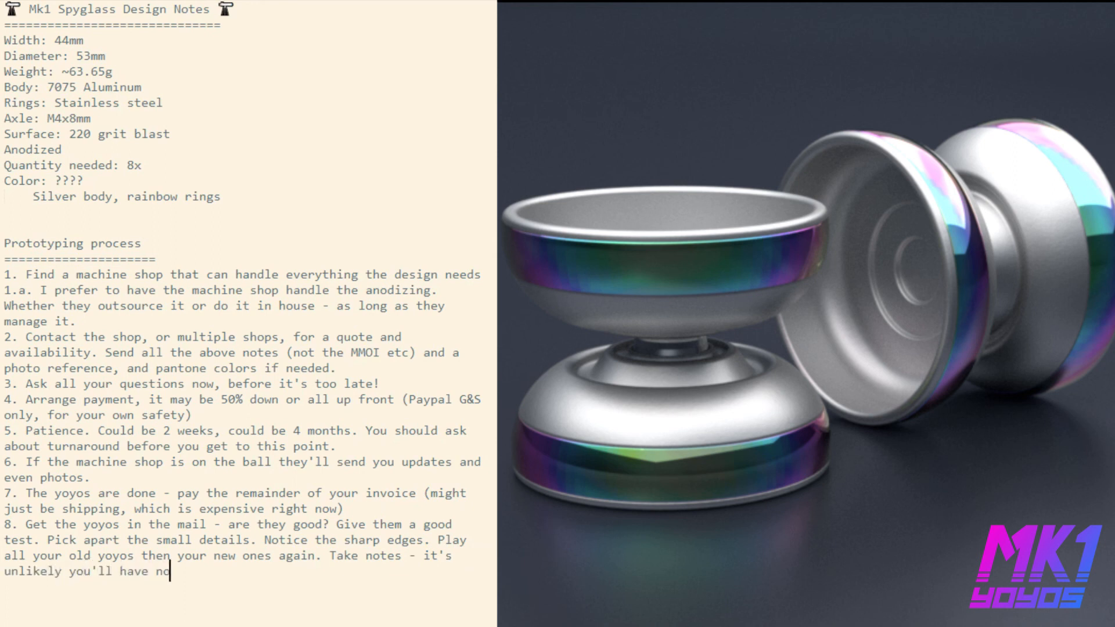
Finish item 8 with "Keep a copy of your original file + exported dxf and file them away so you don't lose them.".
type("to change. Keep a copy of")
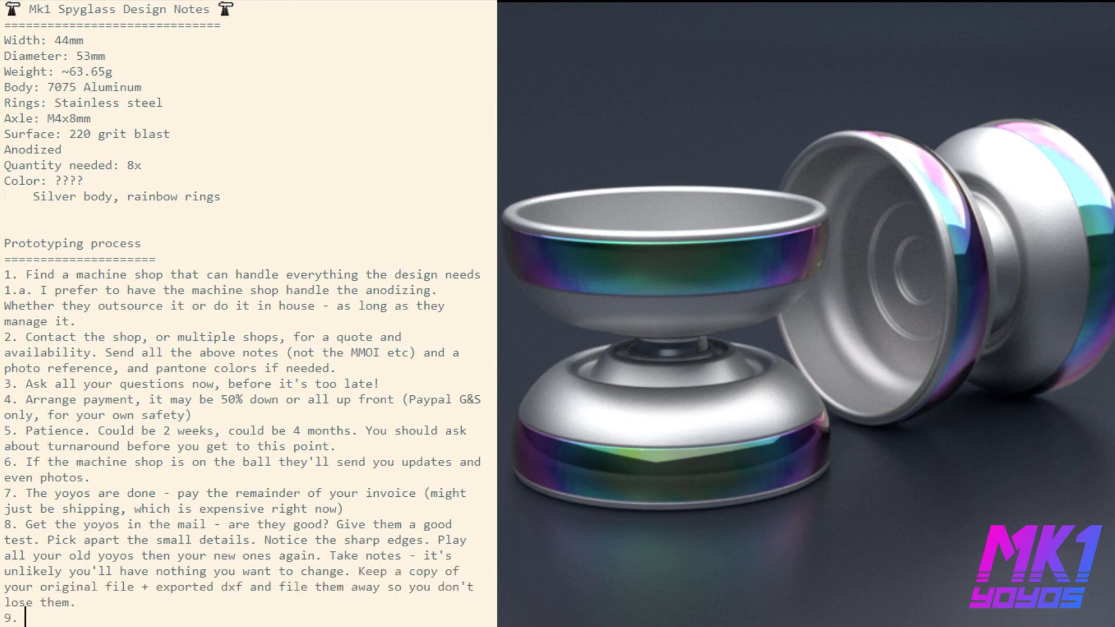
Write item 9 as "Is it good enough for production? Time will tell." and place the text cursor at the end of item 8.
type("Is it good enough ")
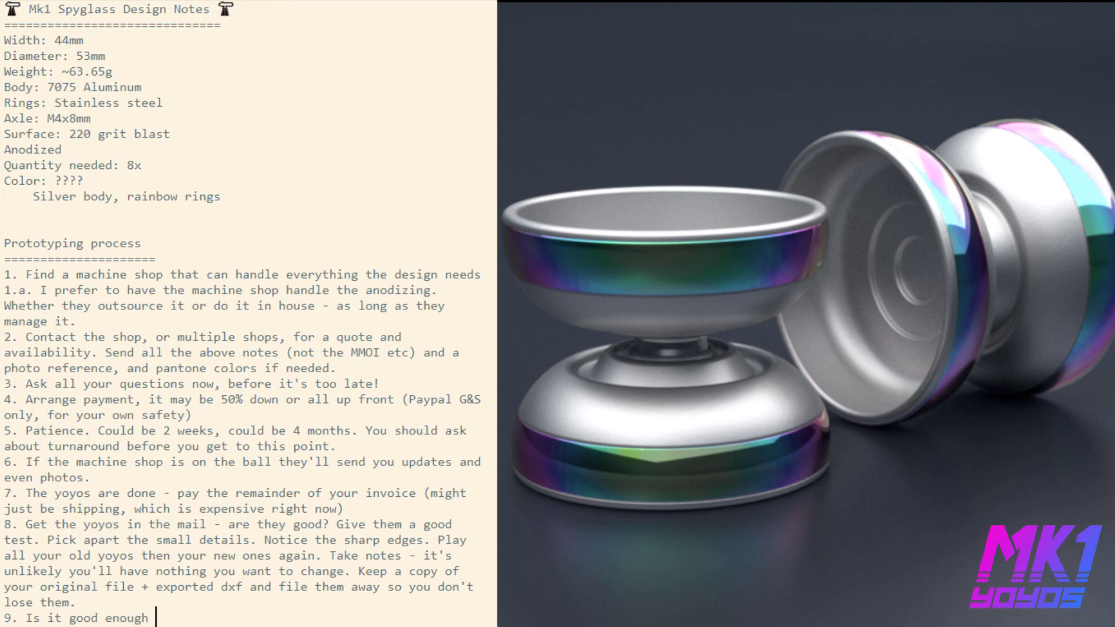
type("for production? Time will tell.")
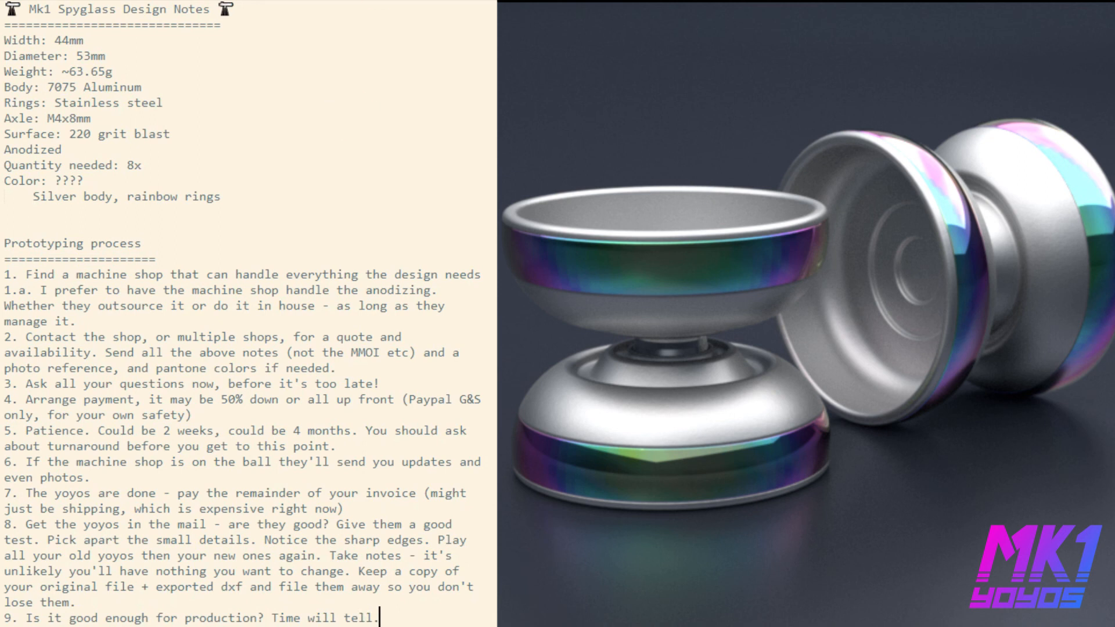
left_click(290, 604)
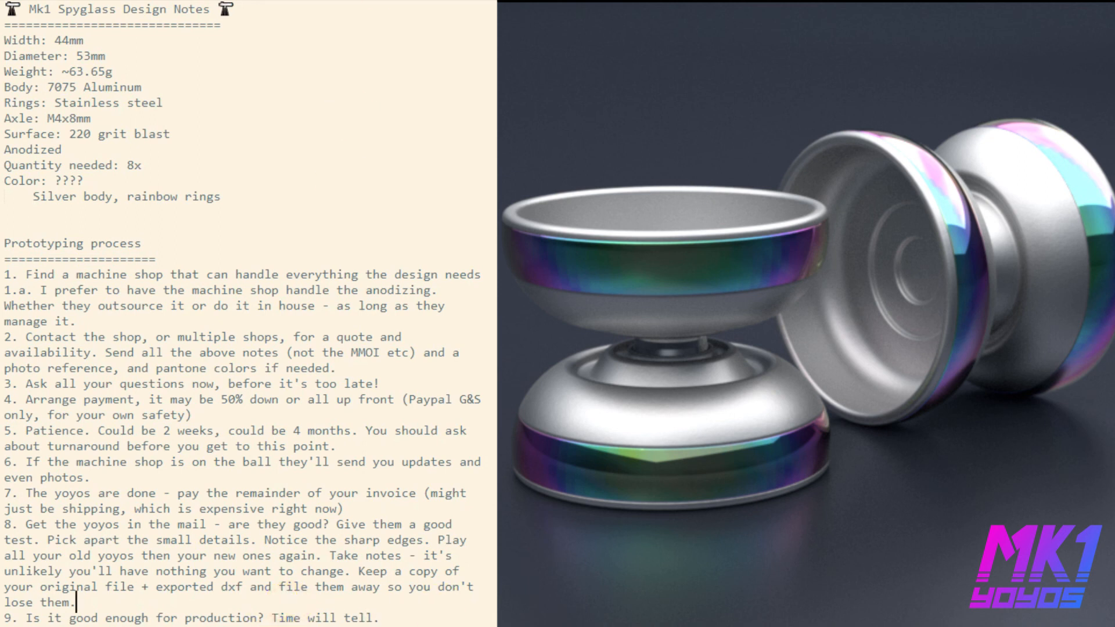